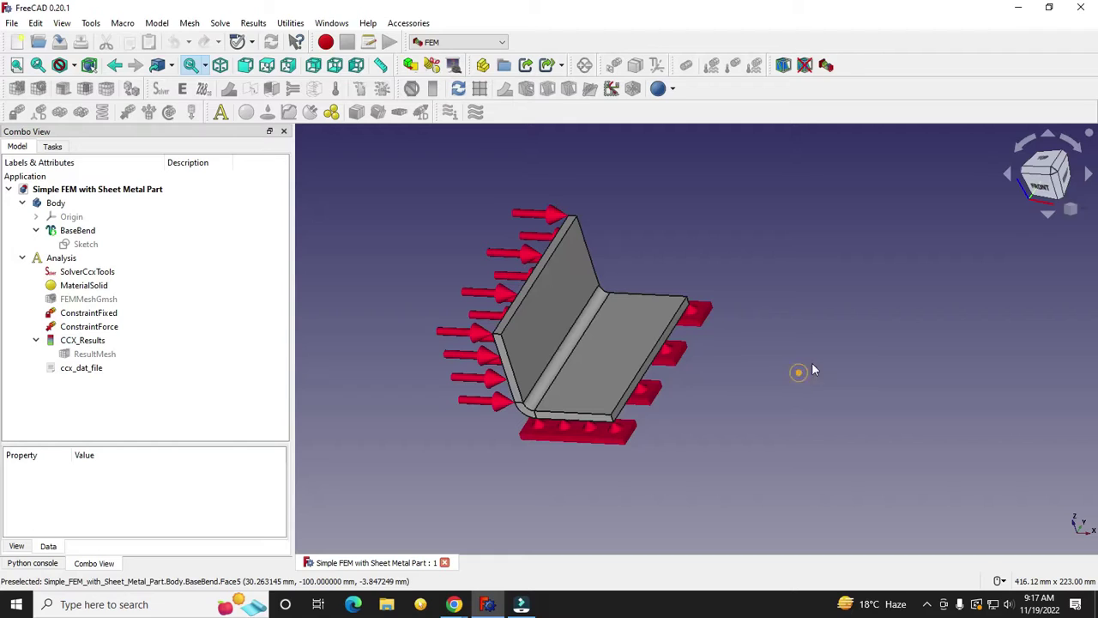
- Switch to a zoomed-in isometric view and show CCX_Results as Displacement Z on the mesh
left_click(1070, 209)
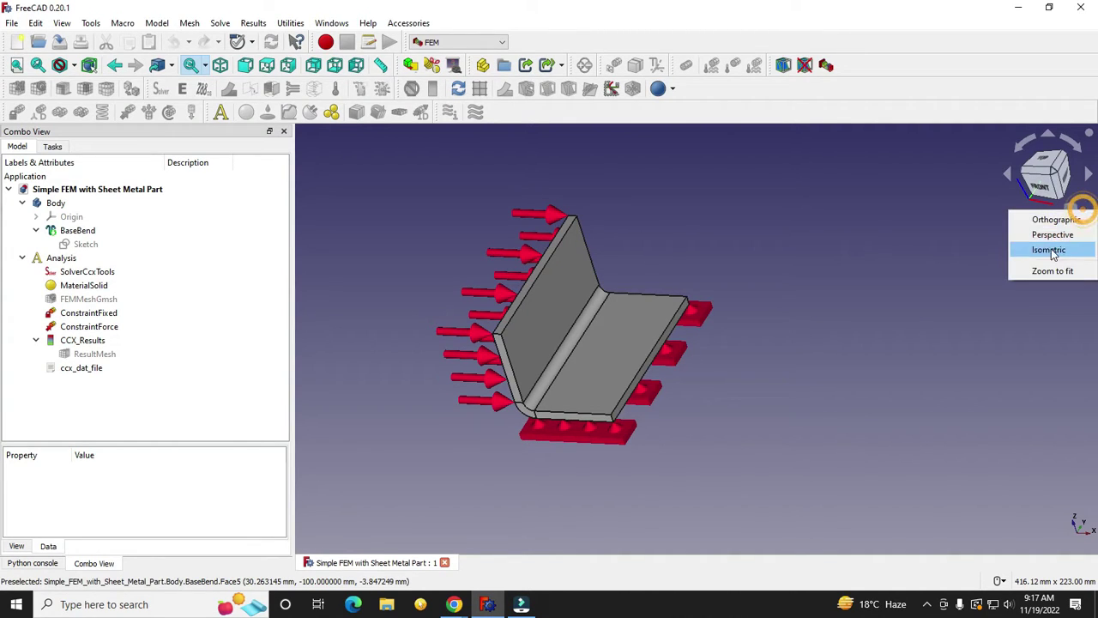
left_click(1050, 249)
scroll(583, 266, "up", 2)
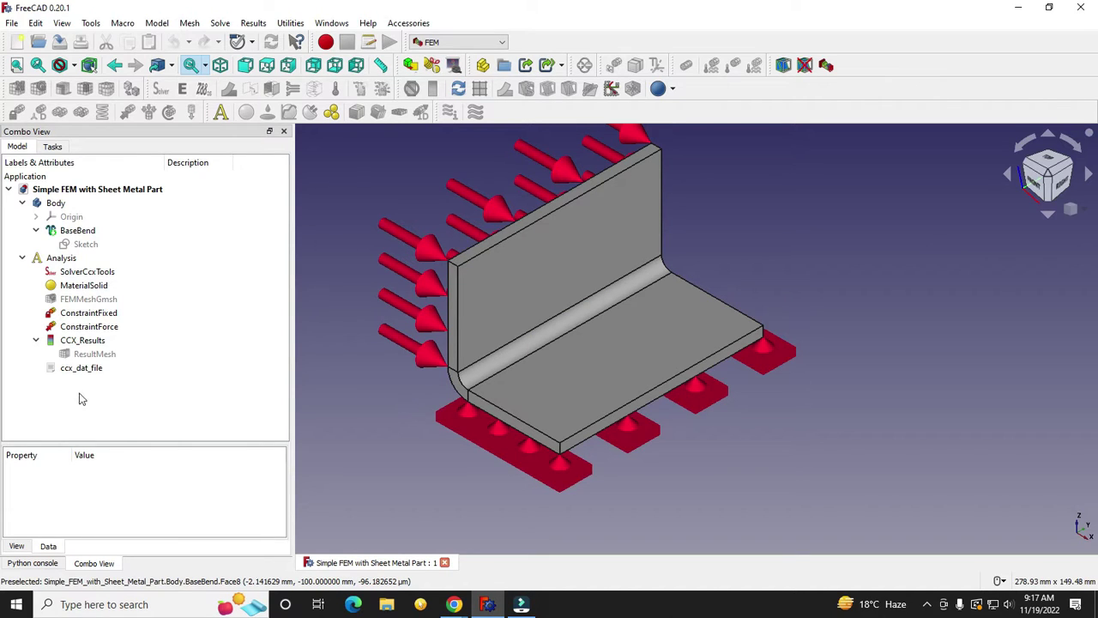
double_click(81, 341)
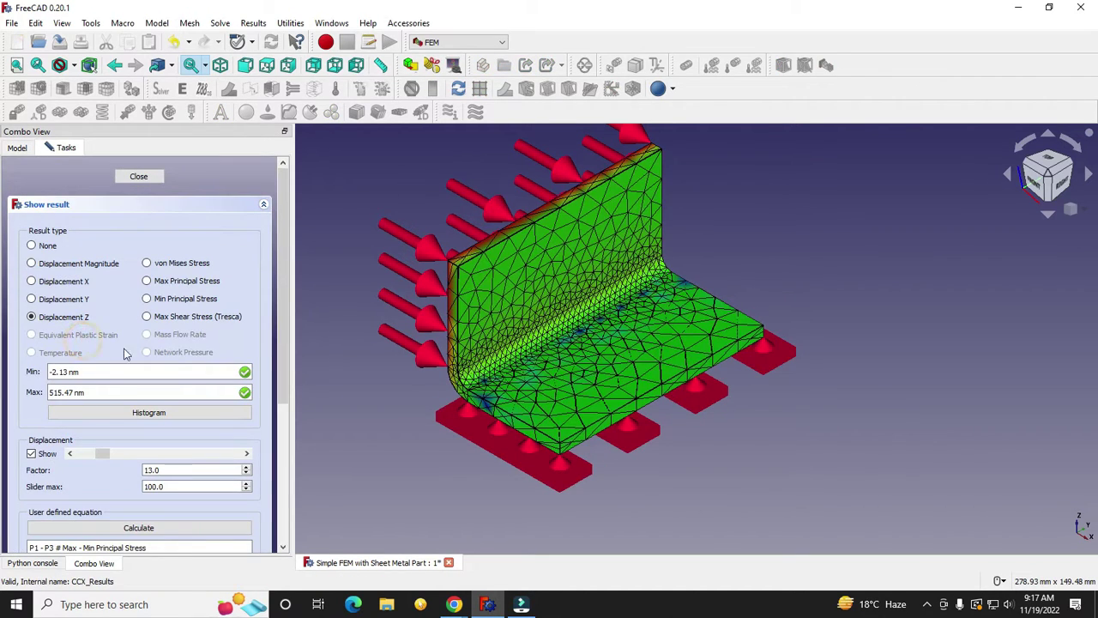
- Orbit the bracket result to inspect it from angled and back views
left_click(1044, 178)
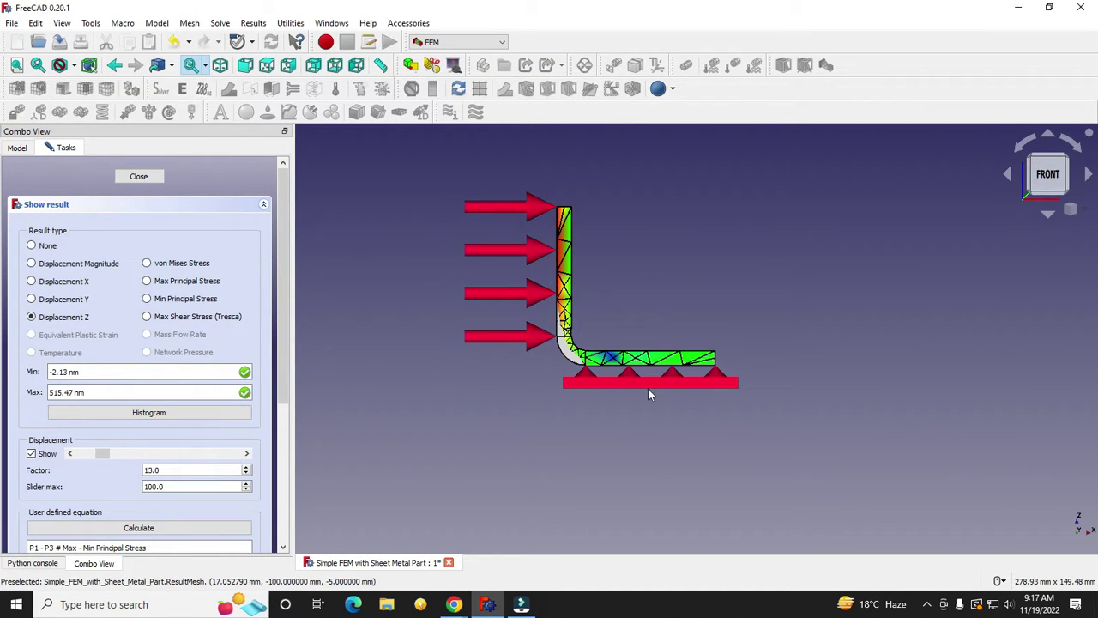
middle_click_drag(649, 389, 667, 433)
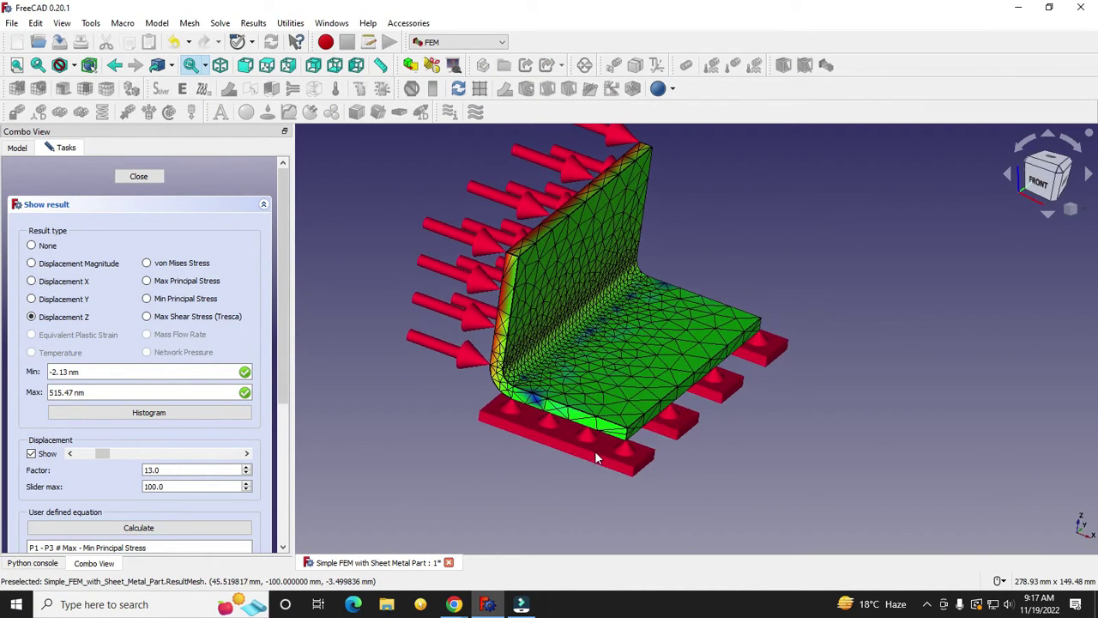
middle_click_drag(594, 451, 501, 252)
scroll(606, 363, "down", 2)
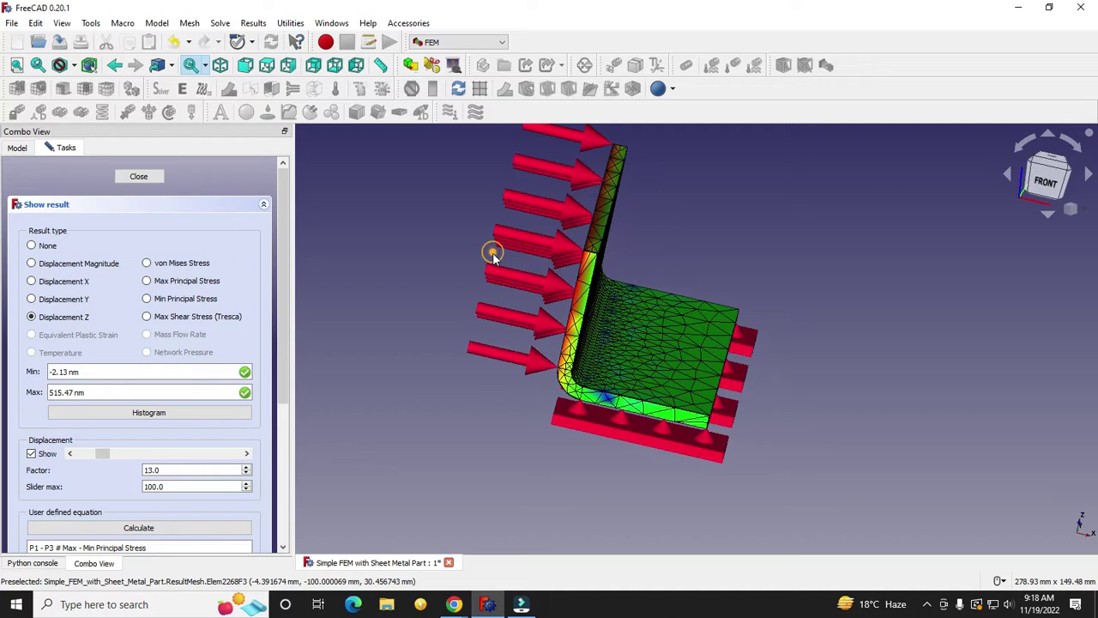
middle_click_drag(568, 274, 611, 288)
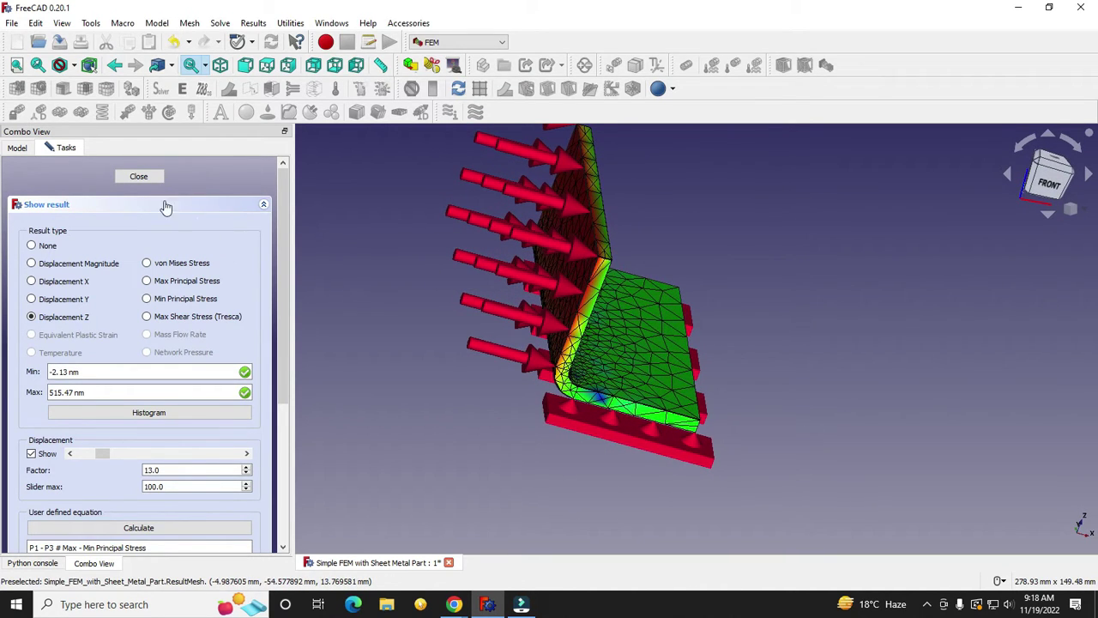
- Return to the front view, zoom in, and raise the displacement factor from 13 to 96
left_click(1049, 182)
scroll(635, 371, "up", 3)
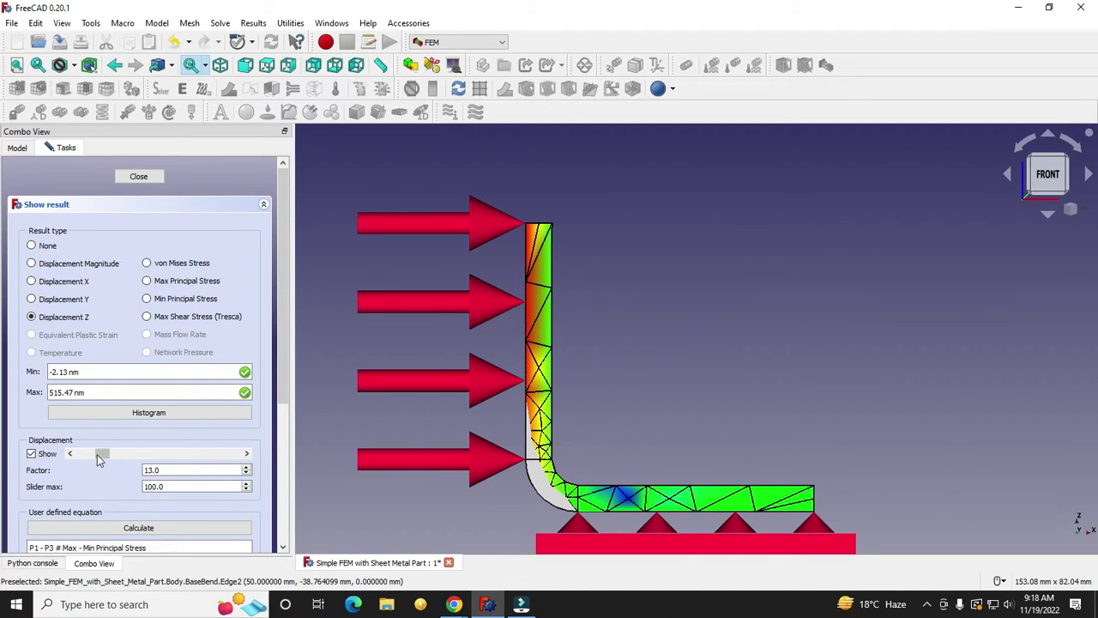
mouse_move(98, 454)
left_mouse_down()
mouse_move(114, 453)
mouse_move(73, 451)
mouse_move(115, 452)
left_mouse_up()
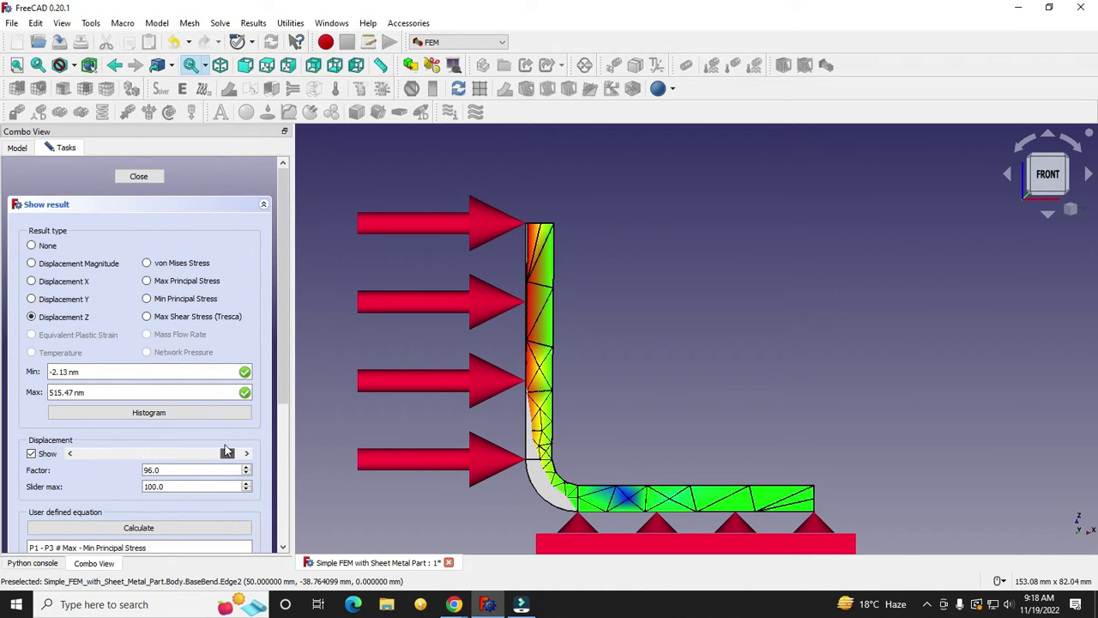
scroll(519, 230, "up", 8)
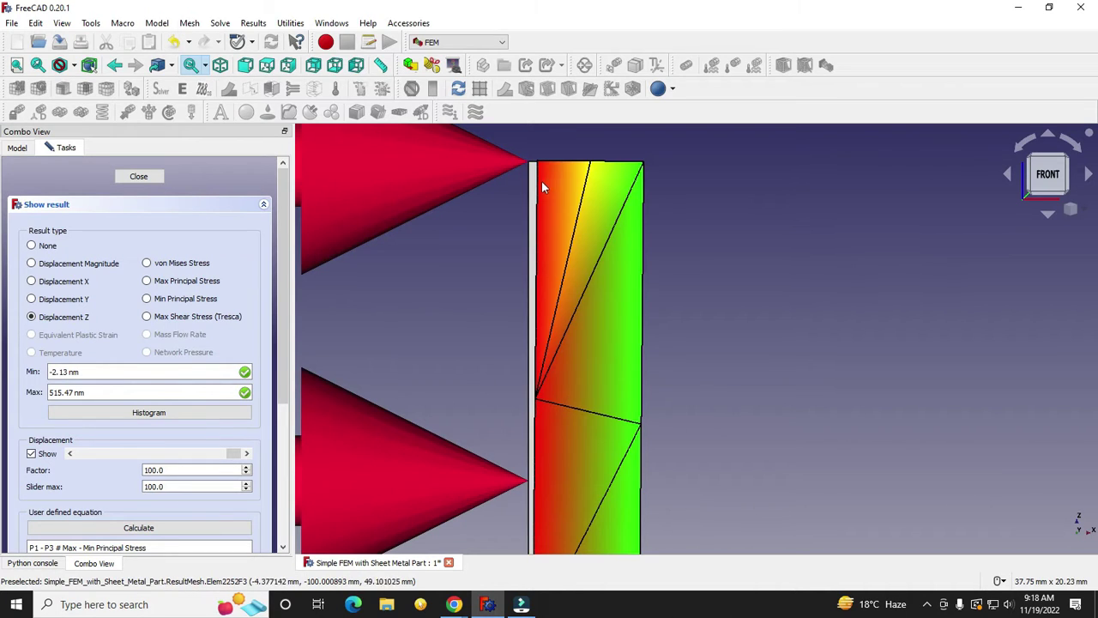
- Set the slider maximum to 20 and push the displacement factor to 200
scroll(541, 181, "down", 3)
scroll(549, 214, "up", 3)
scroll(528, 283, "down", 2)
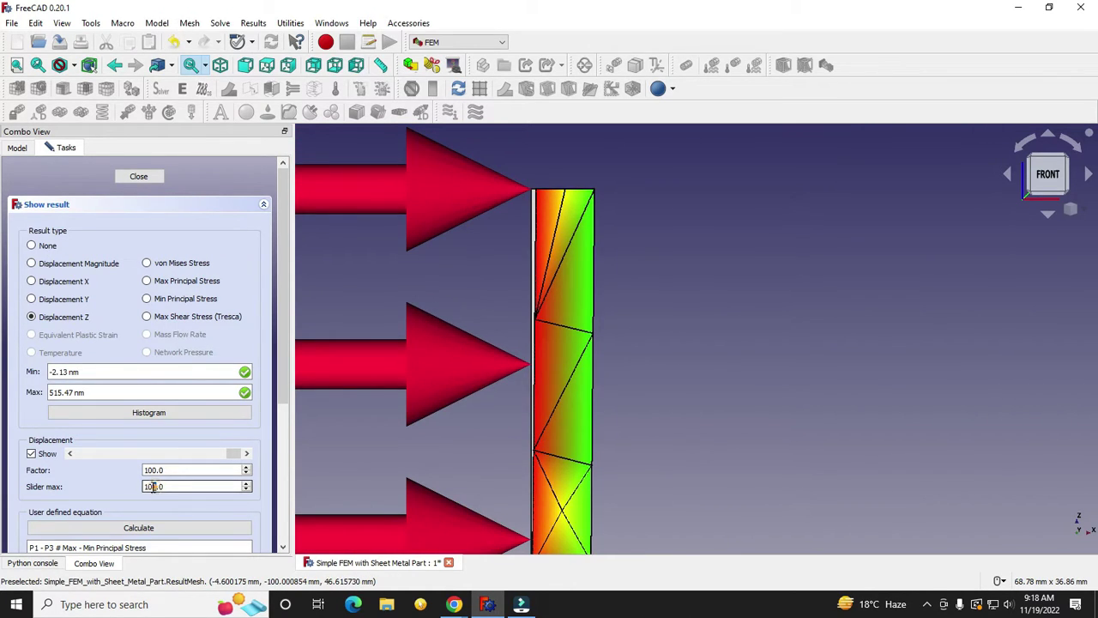
type("20")
key("Return")
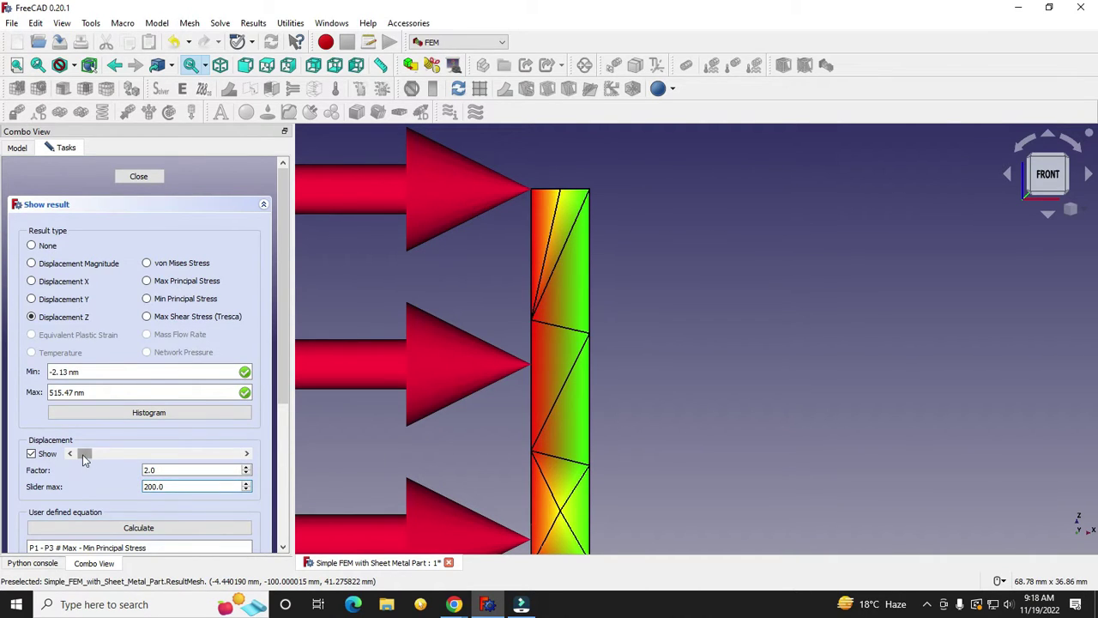
left_click_drag(83, 455, 305, 465)
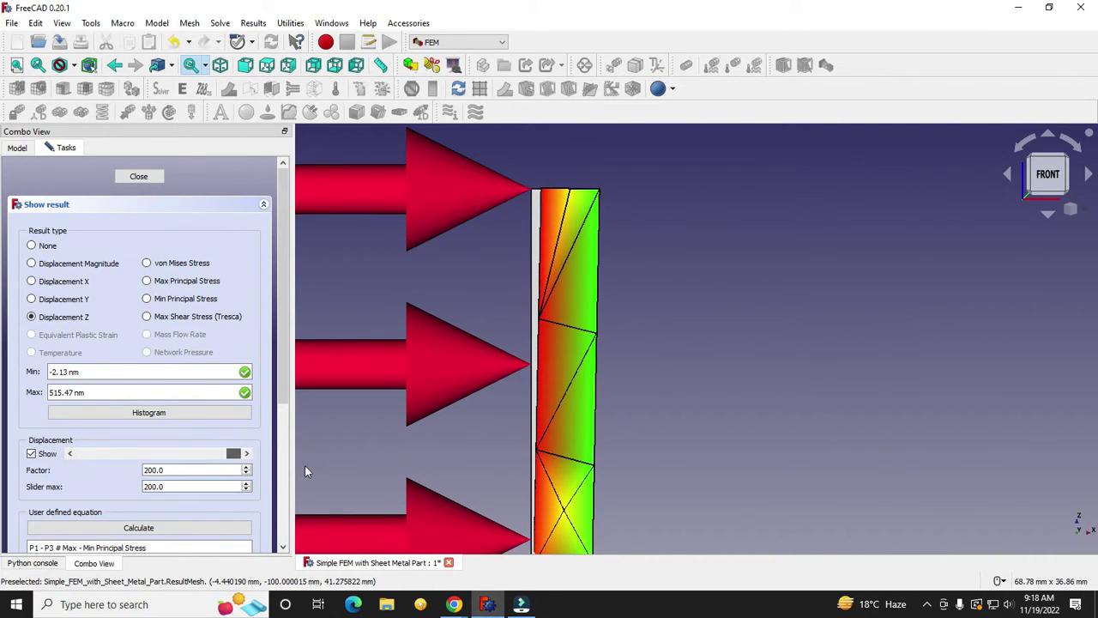
- Set the slider maximum to 500 and raise the displacement factor to 500
double_click(151, 486)
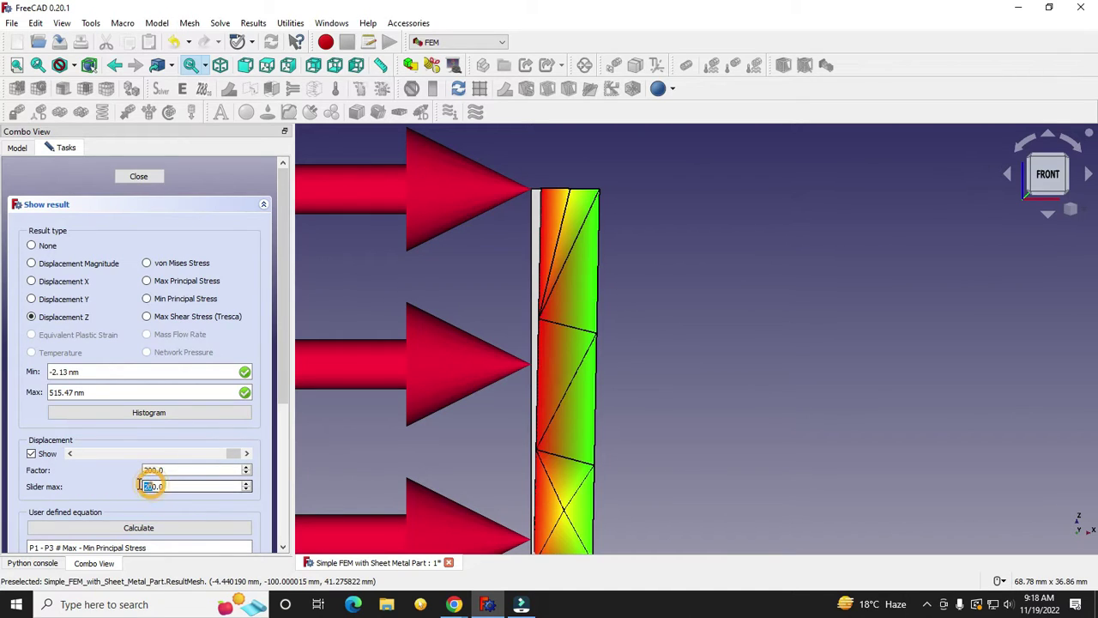
type("500")
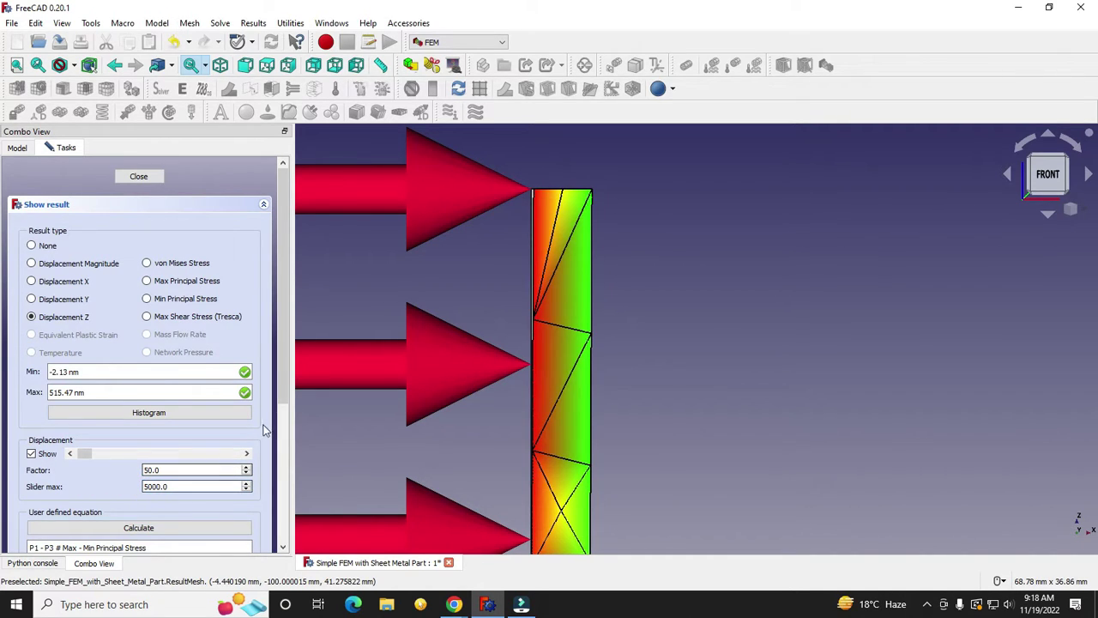
left_click(682, 393)
left_click_drag(101, 453, 257, 463)
- Review Max and Min Principal Stress on the deformed bracket, then close the results
scroll(639, 339, "down", 5)
middle_click_drag(703, 363, 609, 401)
scroll(609, 401, "up", 8)
scroll(596, 364, "down", 4)
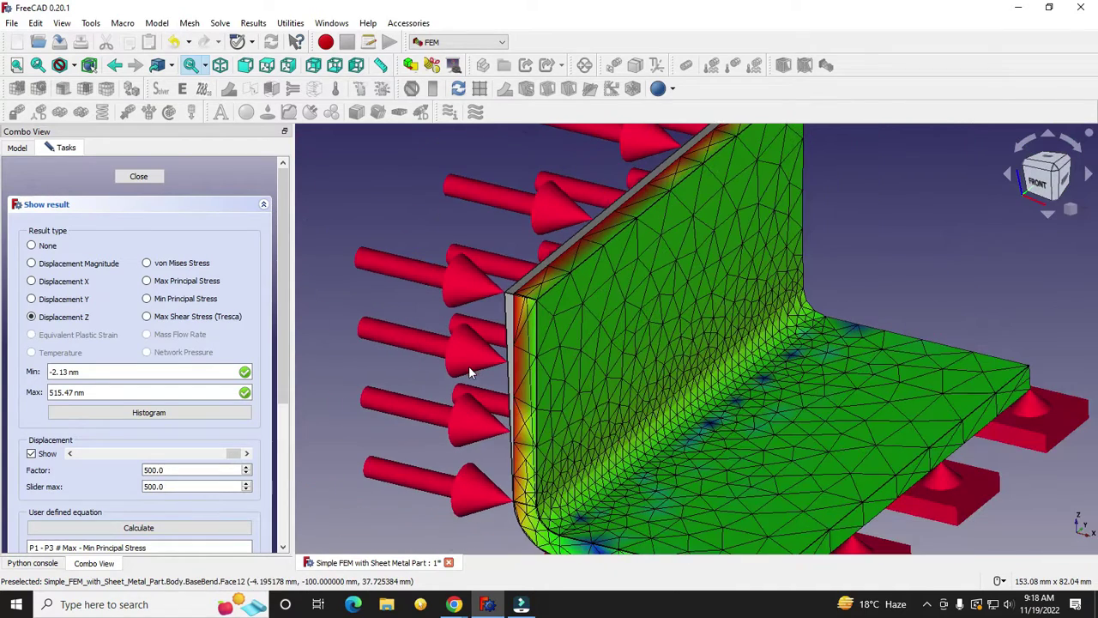
scroll(580, 373, "down", 2)
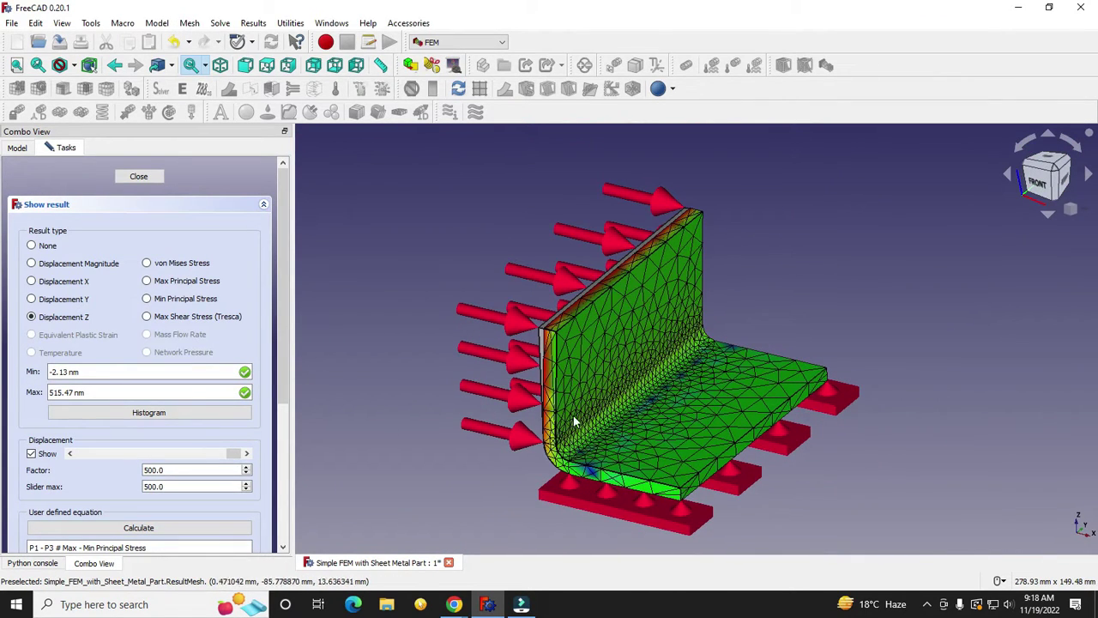
left_click(147, 281)
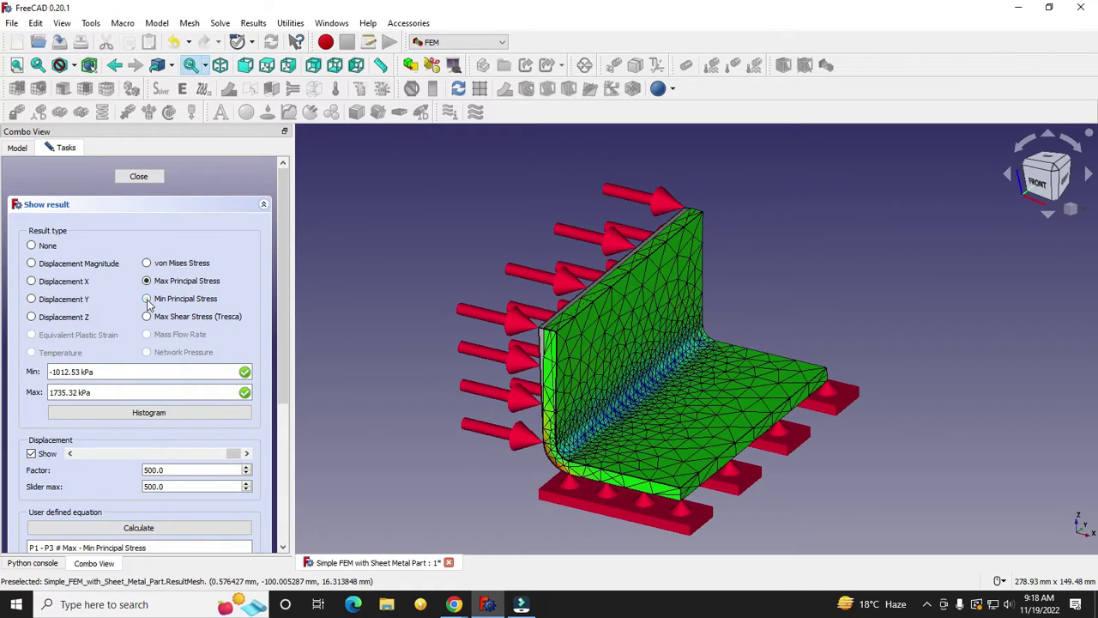
left_click(147, 300)
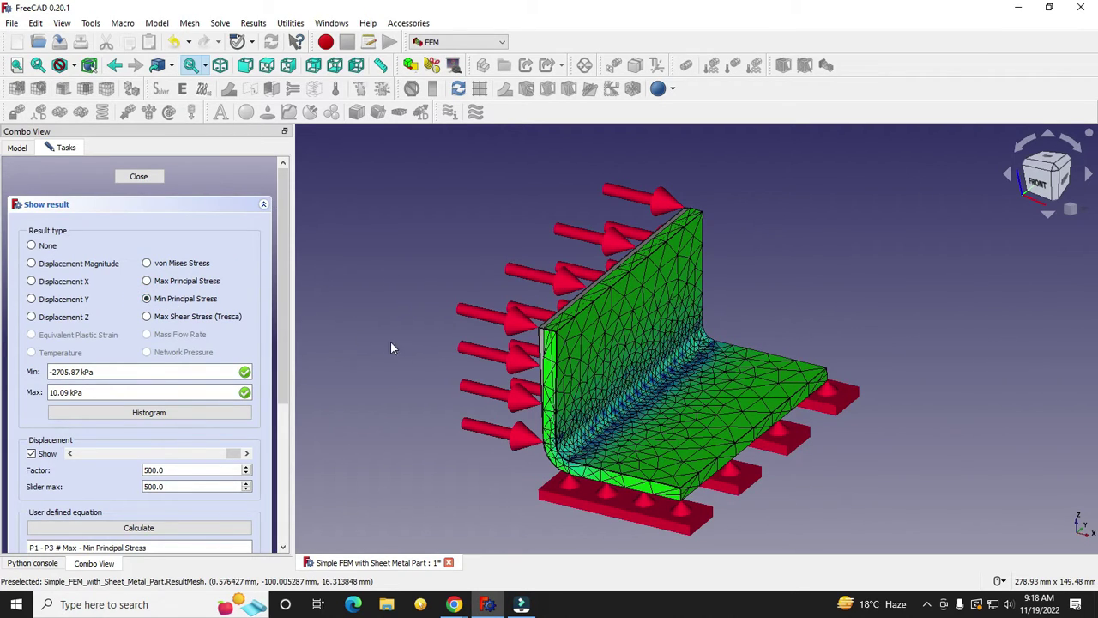
left_click(139, 177)
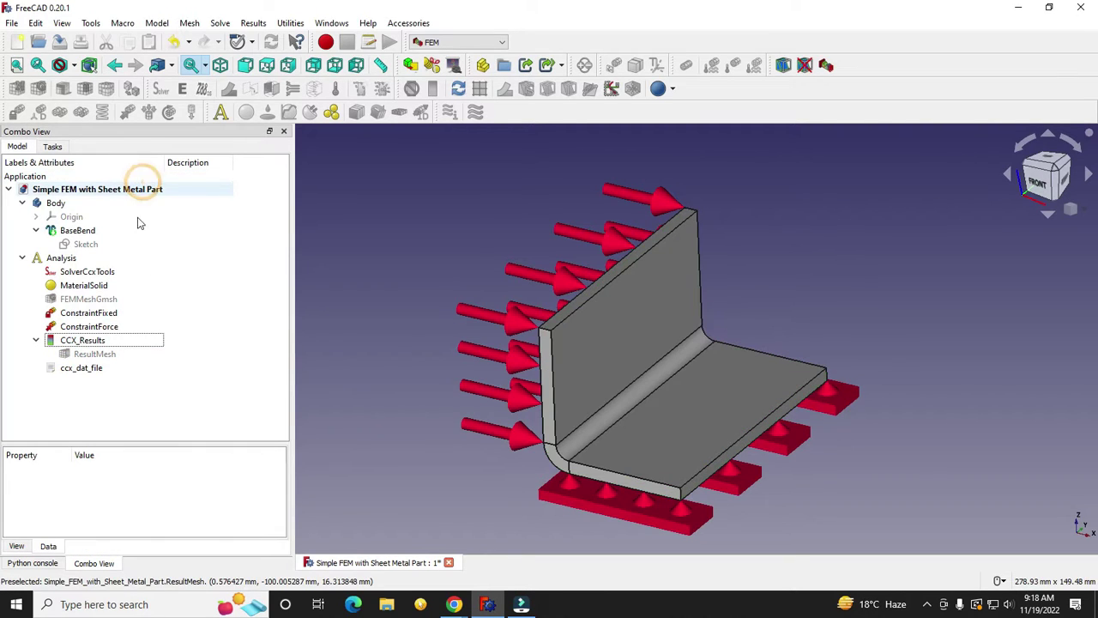
- Inspect the Analysis, SolverCcxTools, MaterialSolid and FEMMeshGmsh properties
left_click(62, 258)
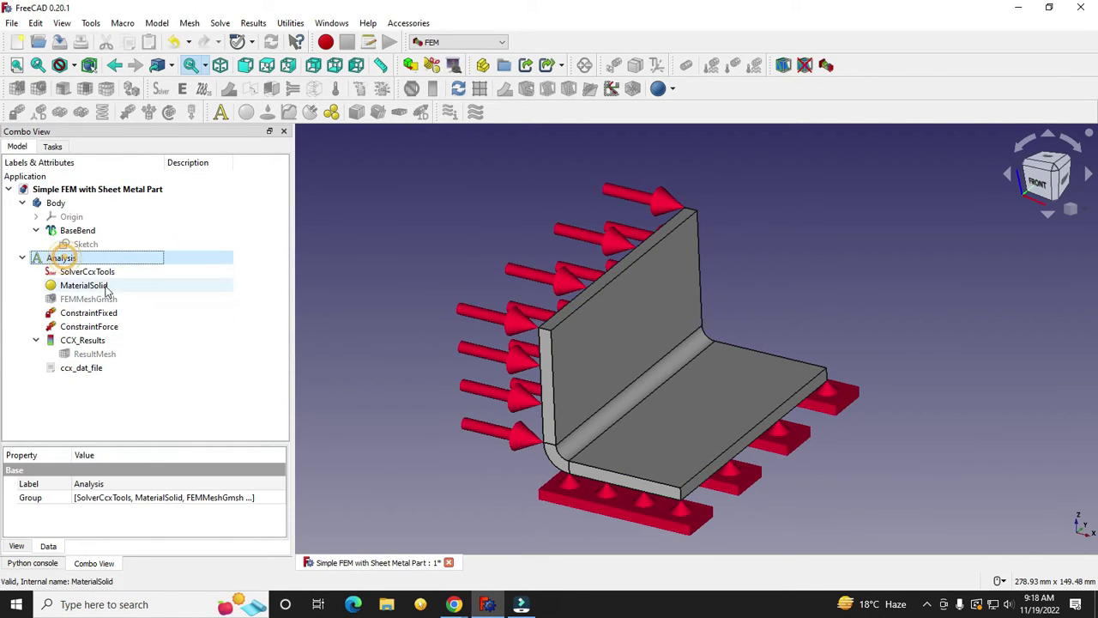
left_click(97, 273)
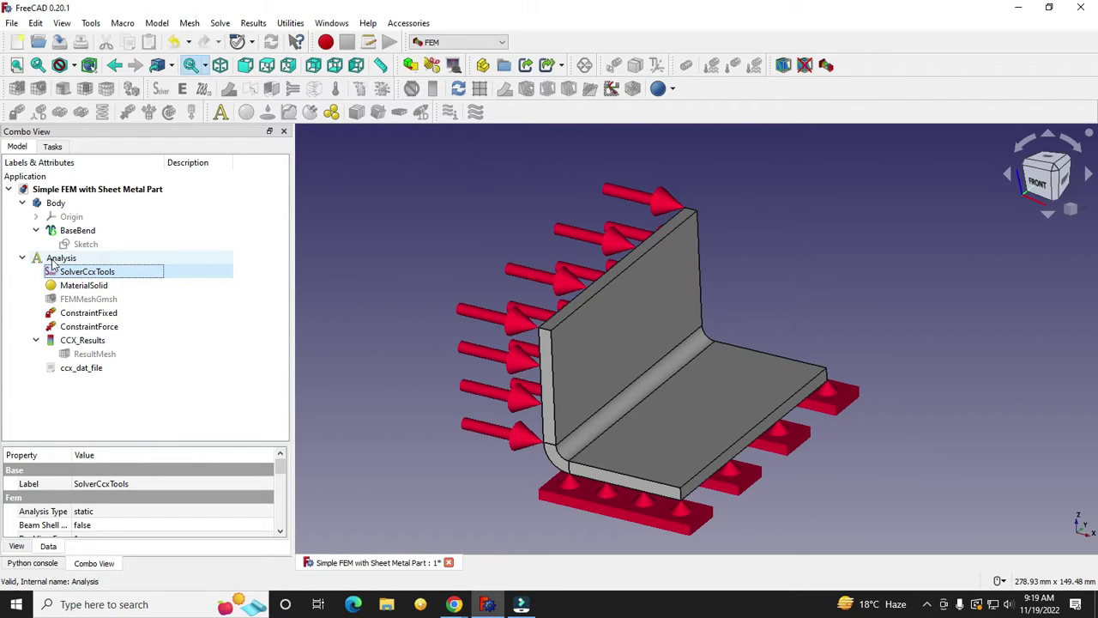
left_click(69, 286)
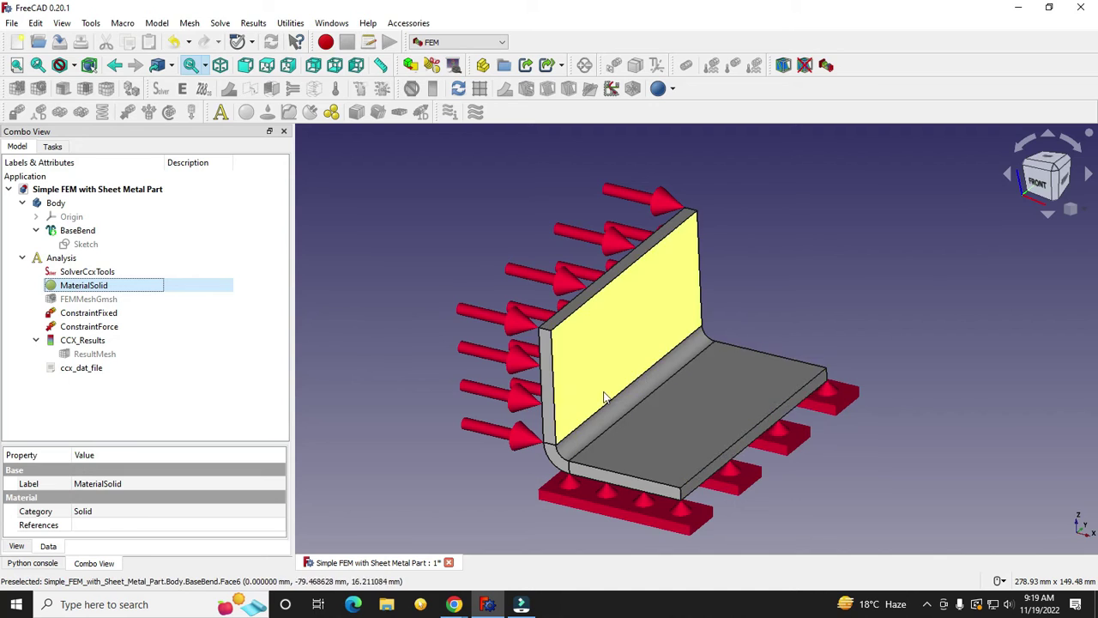
left_click(79, 299)
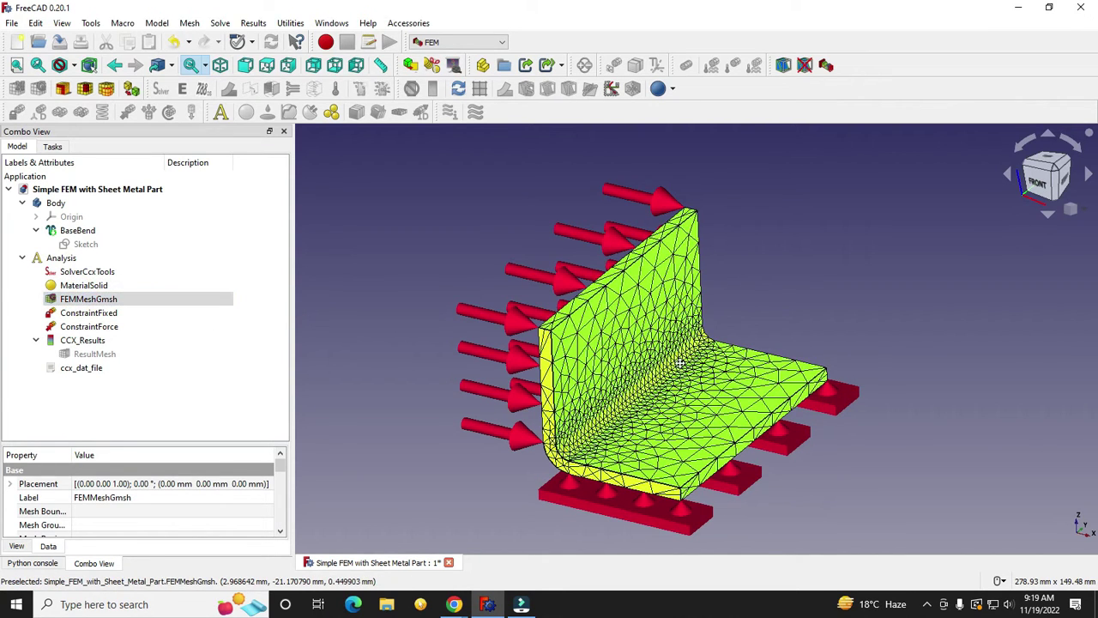
middle_click_drag(662, 359, 532, 369)
- Inspect ConstraintFixed, ConstraintForce and CCX_Results, ending in an isometric overview
left_click(87, 313)
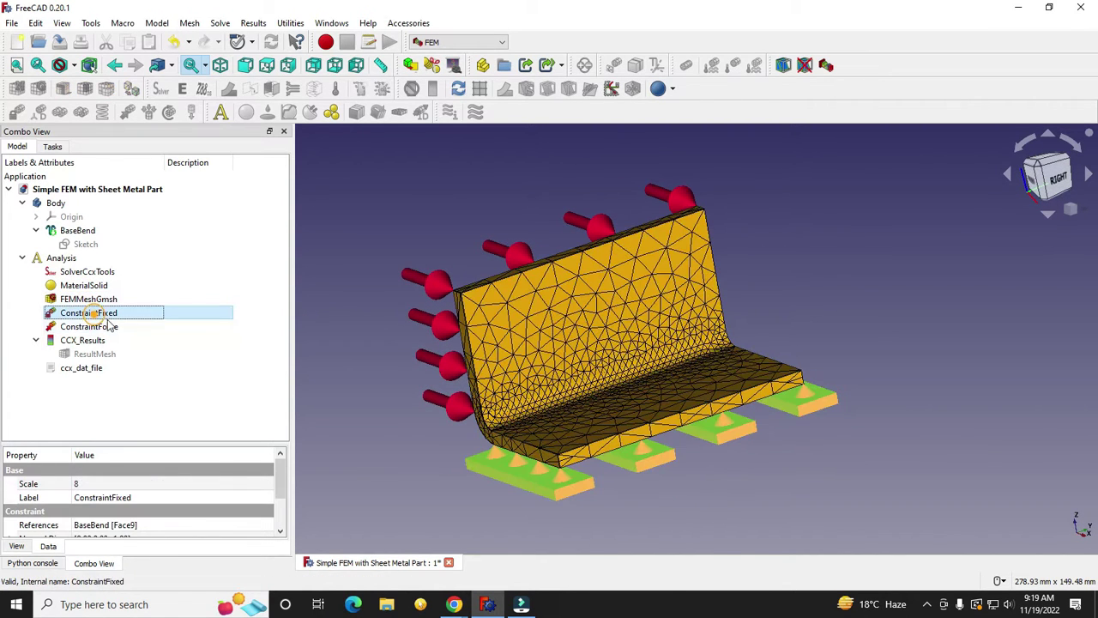
middle_click_drag(479, 476, 598, 426)
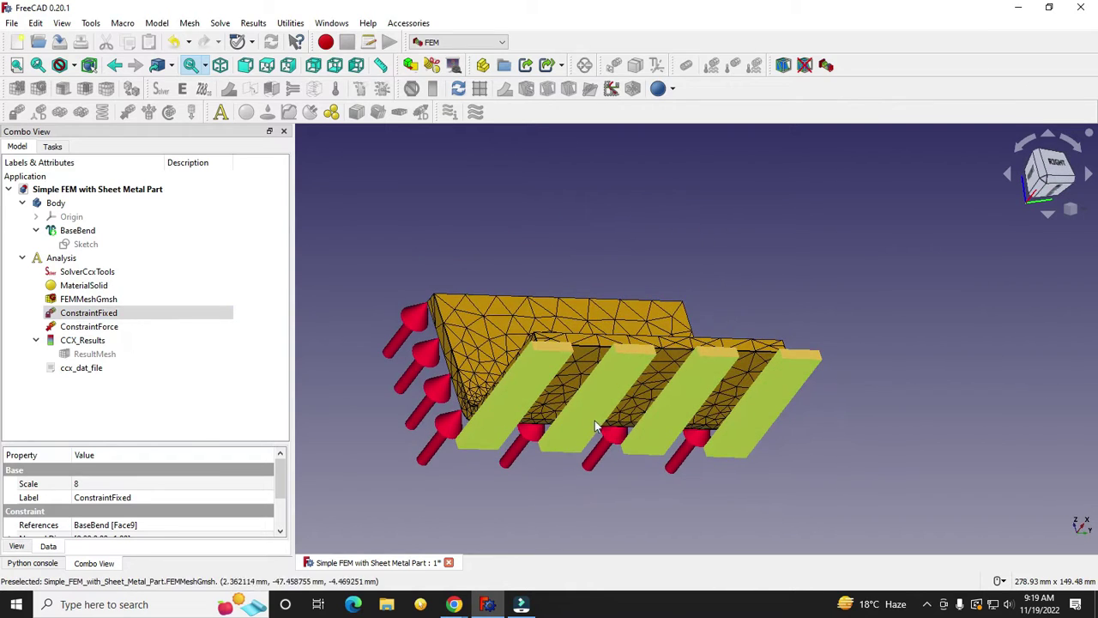
left_click(82, 340)
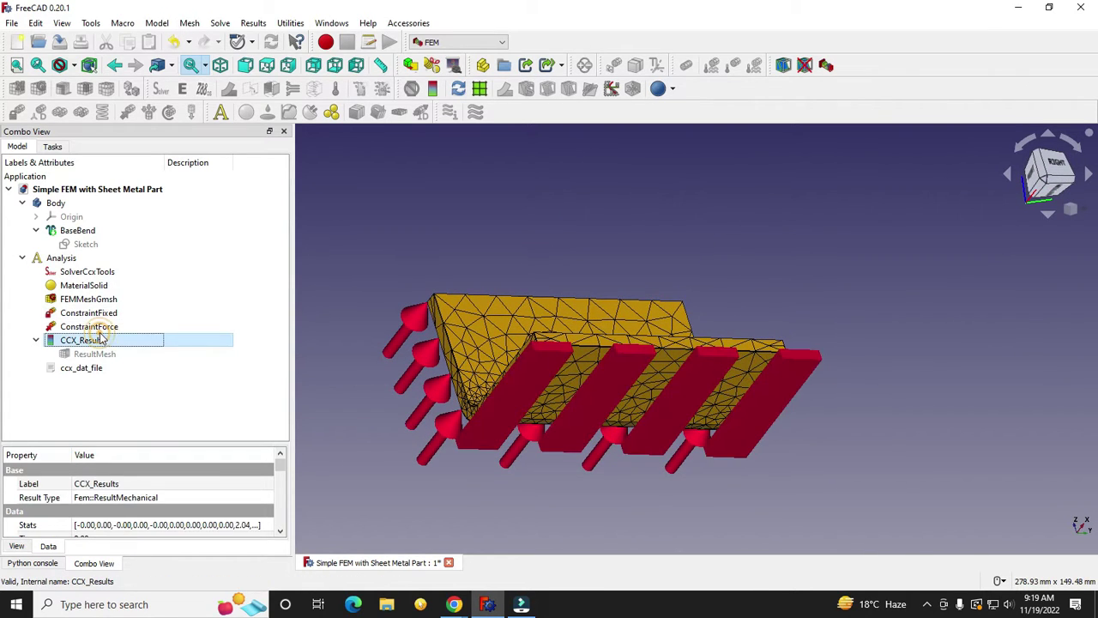
left_click(101, 328)
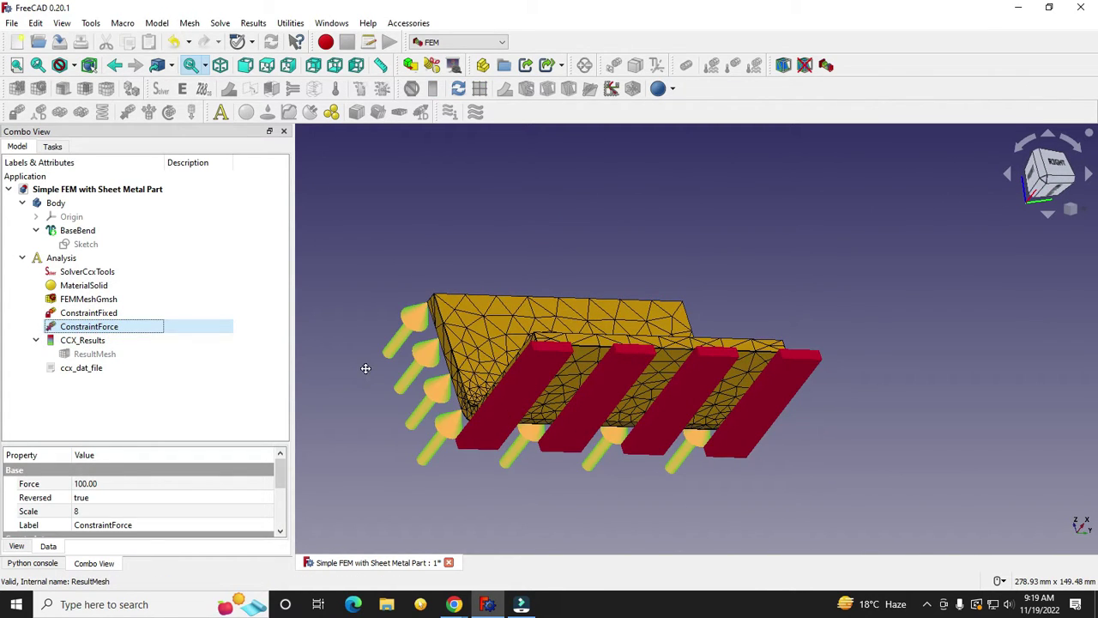
middle_click_drag(366, 368, 412, 407)
left_click(83, 342)
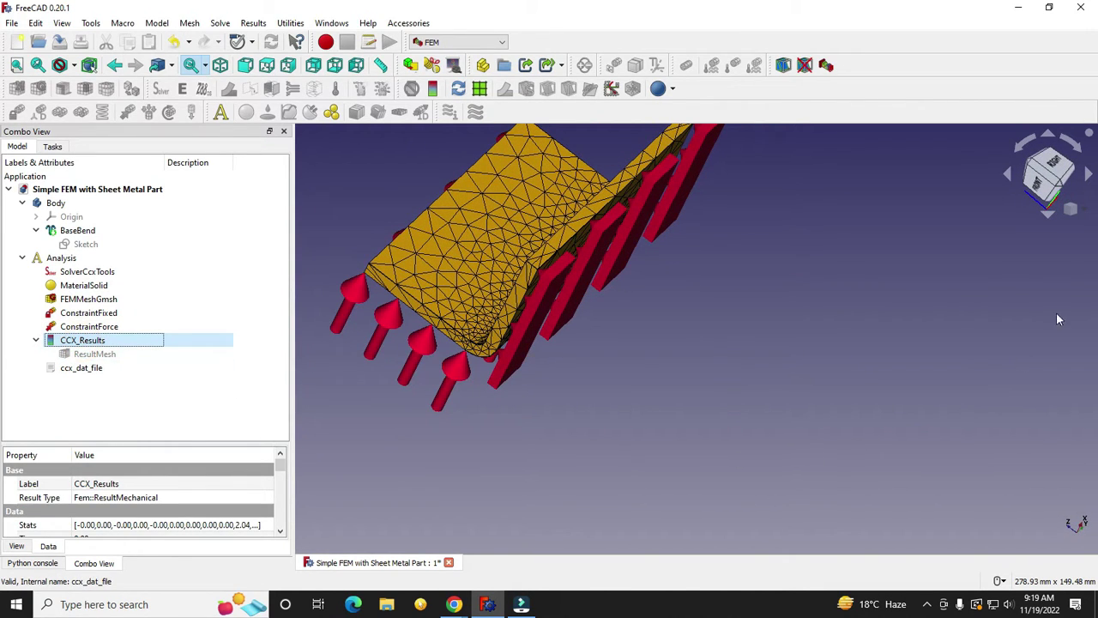
left_click(1086, 209)
left_click(1053, 244)
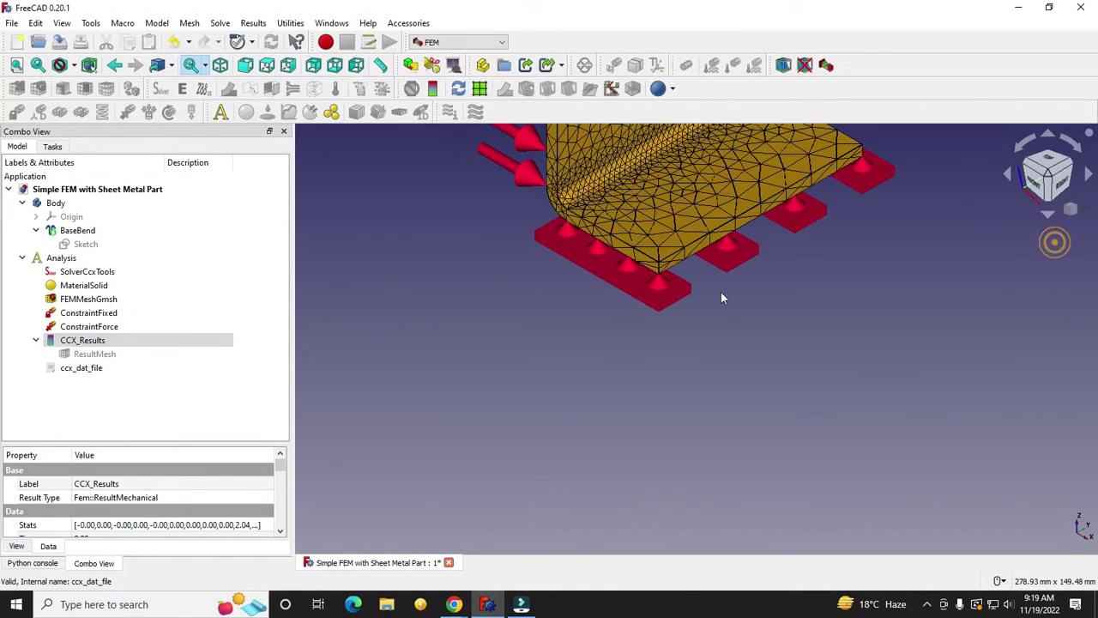
- Delete Analysis through ccx_dat_file, confirming both deletion prompts
left_click(60, 258)
left_click(66, 369, "shift")
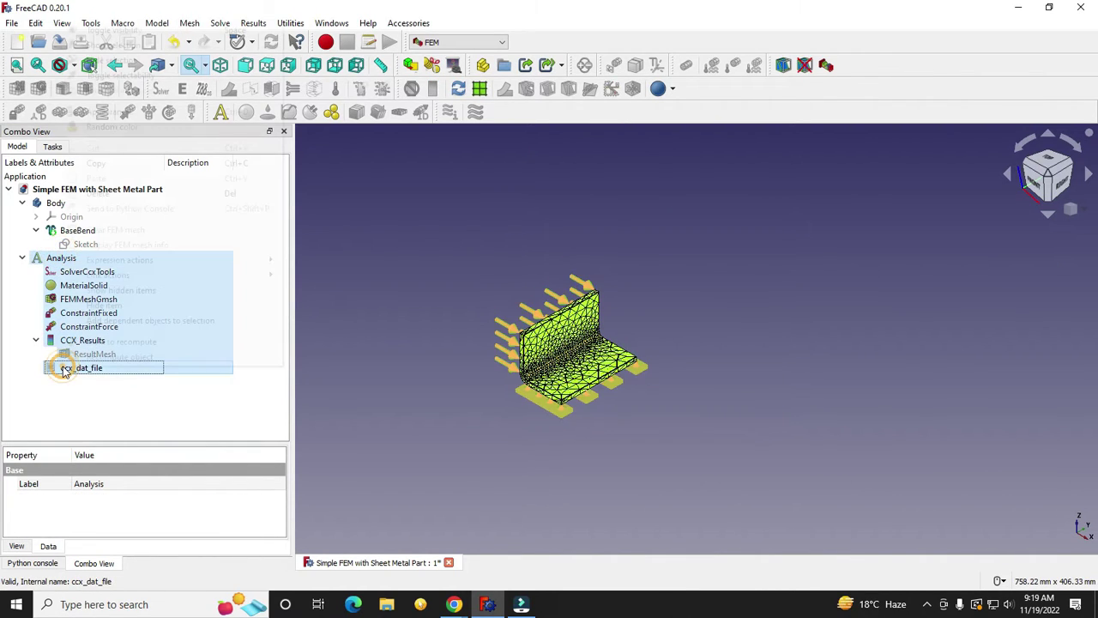
right_click(64, 371)
left_click(107, 193)
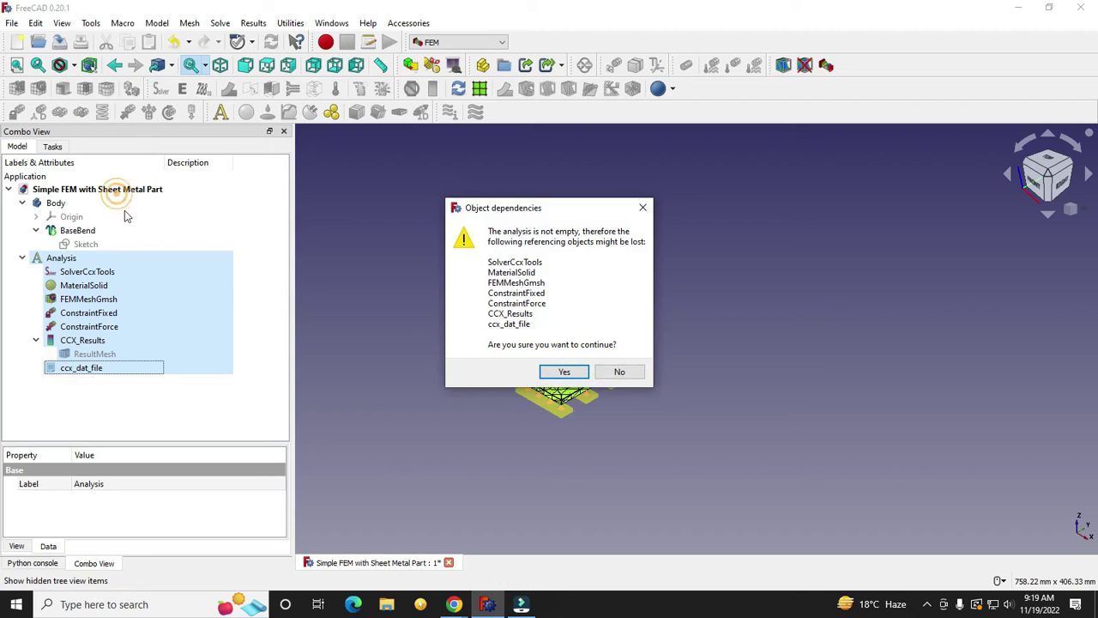
left_click(554, 371)
left_click(566, 333)
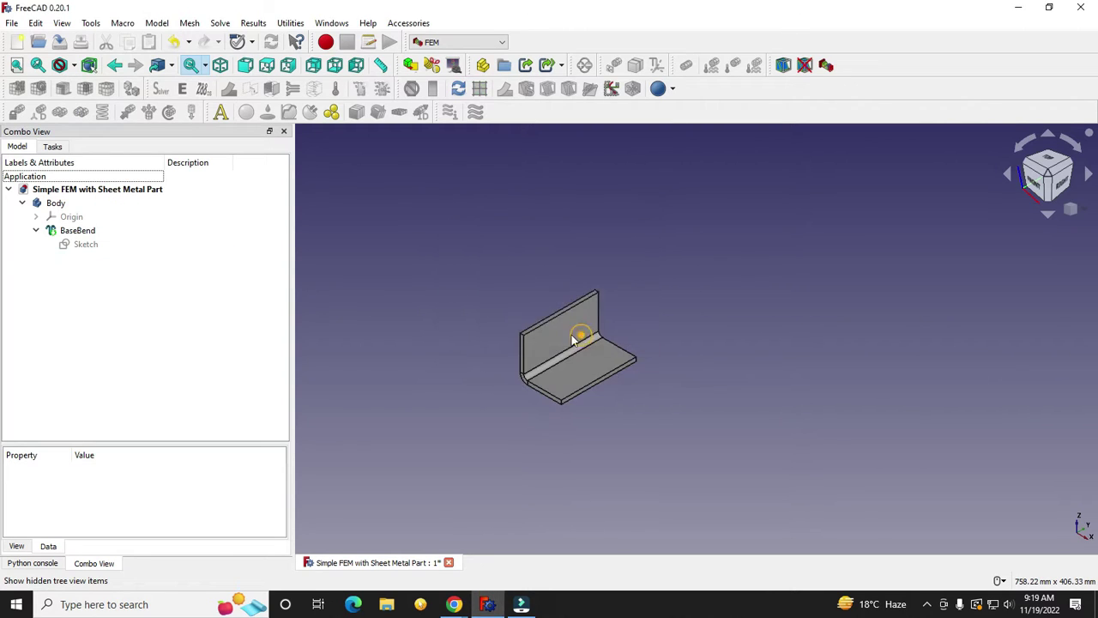
scroll(555, 348, "up", 5)
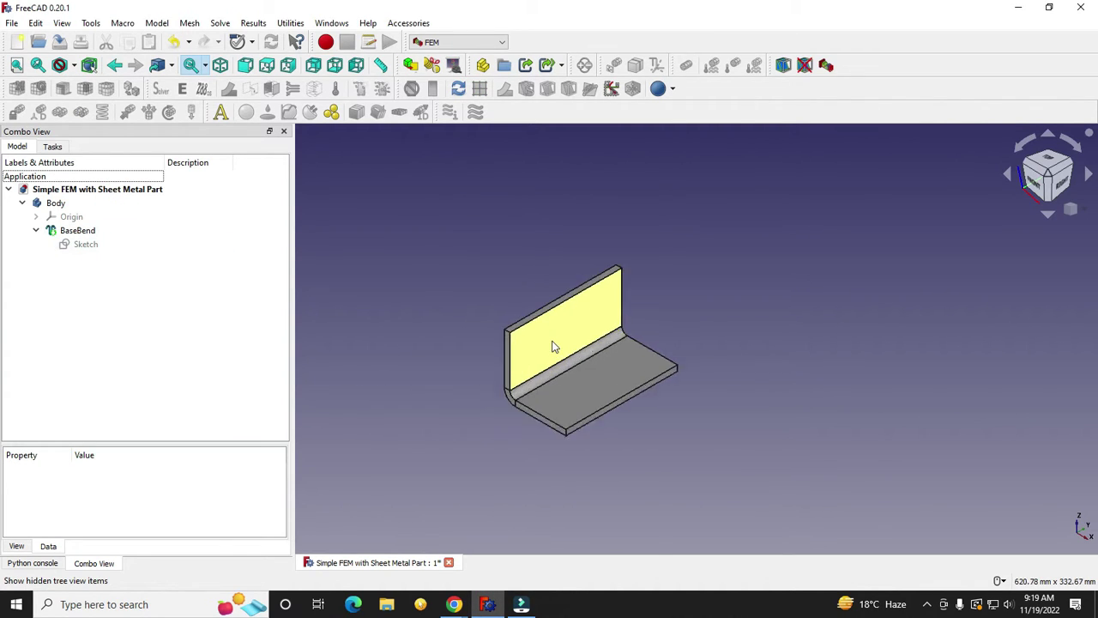
double_click(86, 245)
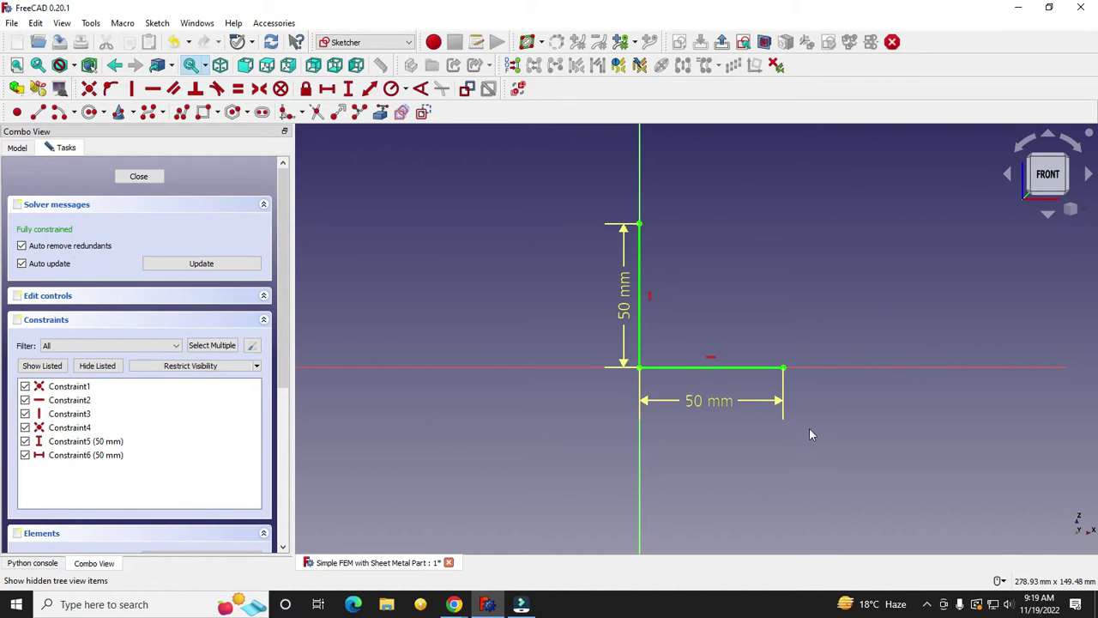
left_click(140, 176)
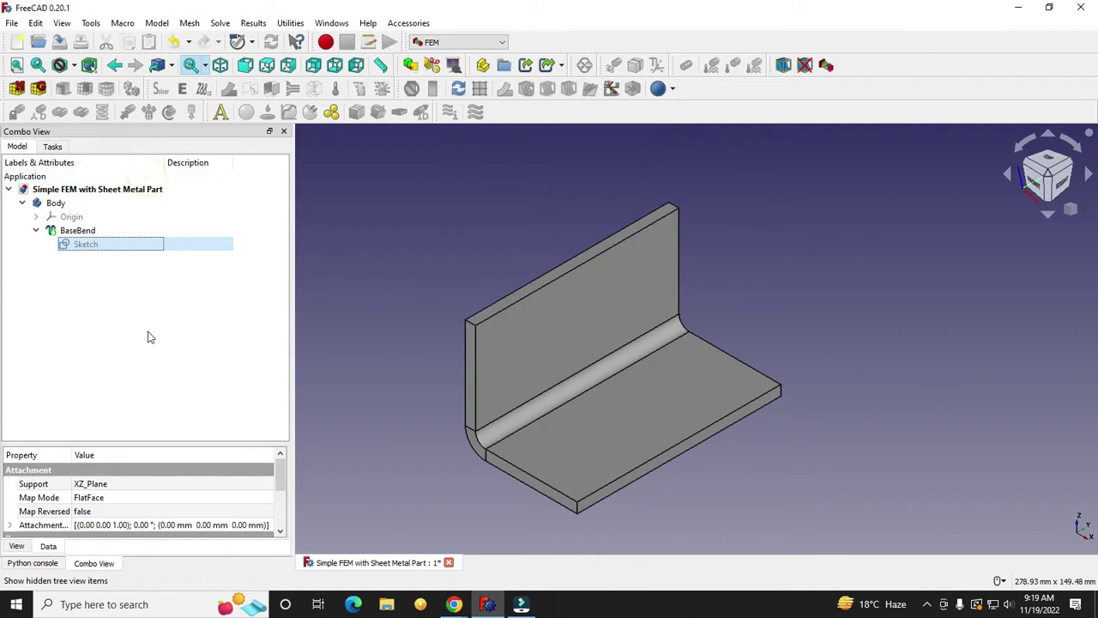
scroll(128, 475, "down", 1)
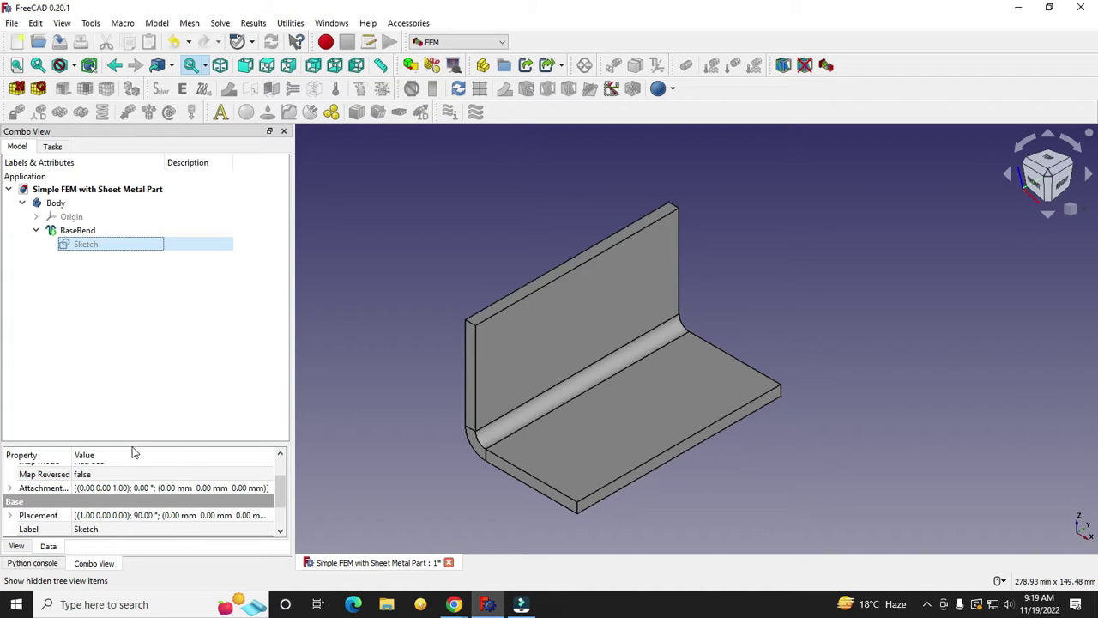
left_click_drag(137, 443, 137, 315)
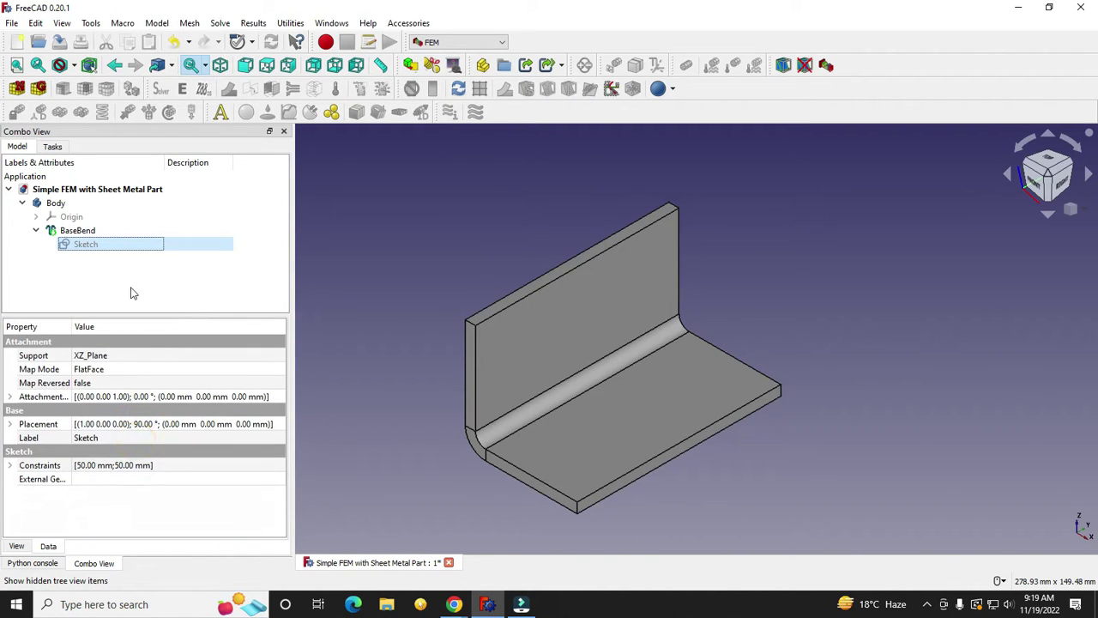
left_click(77, 232)
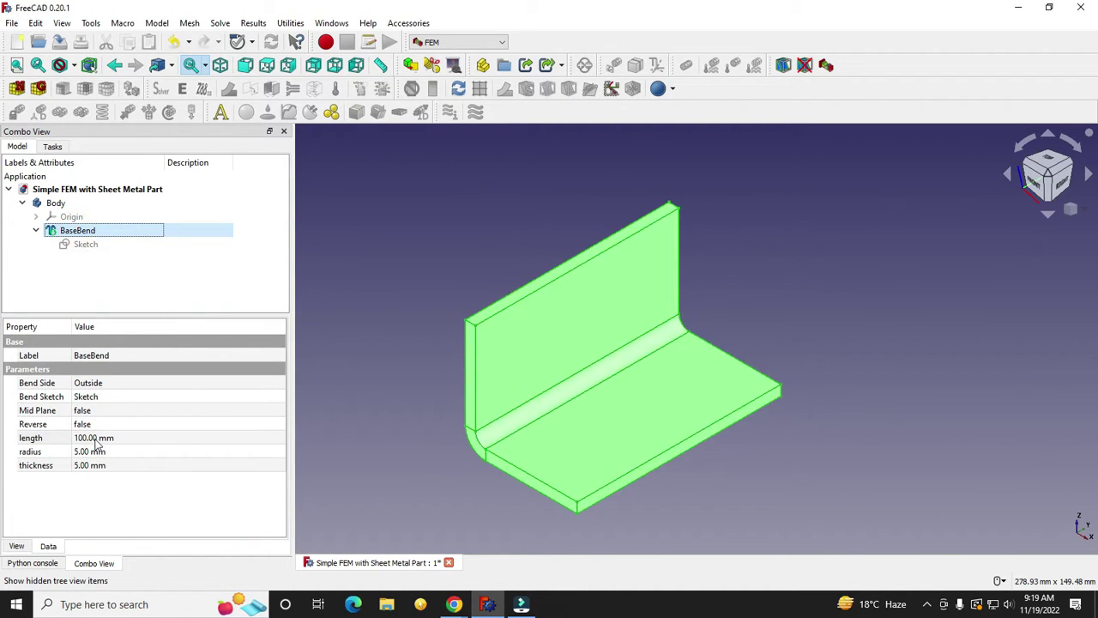
left_click(404, 259)
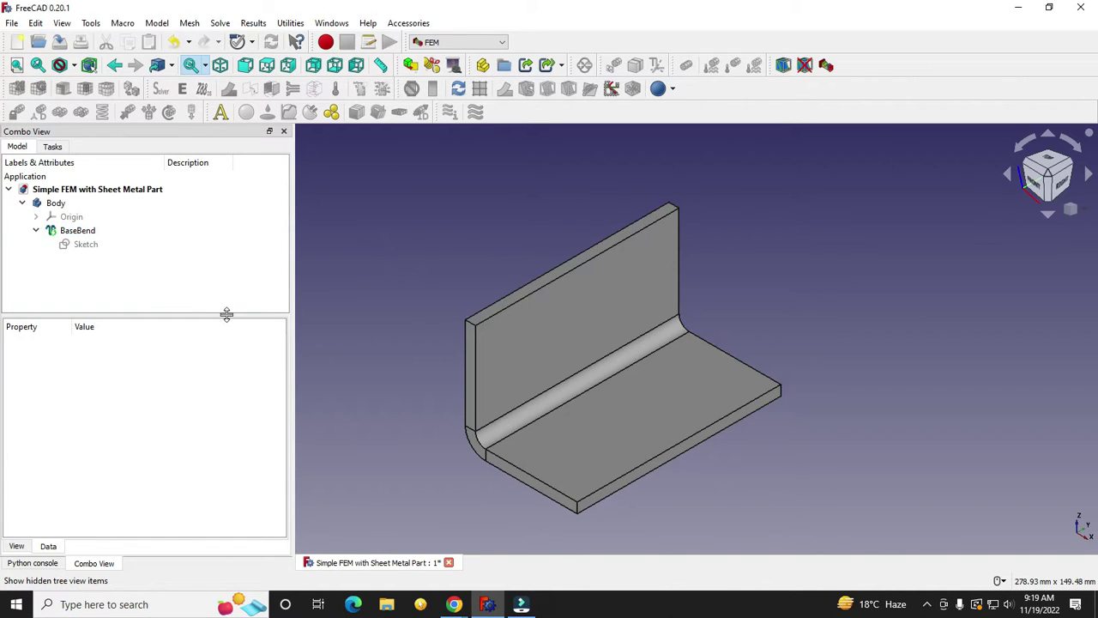
left_click_drag(226, 314, 222, 446)
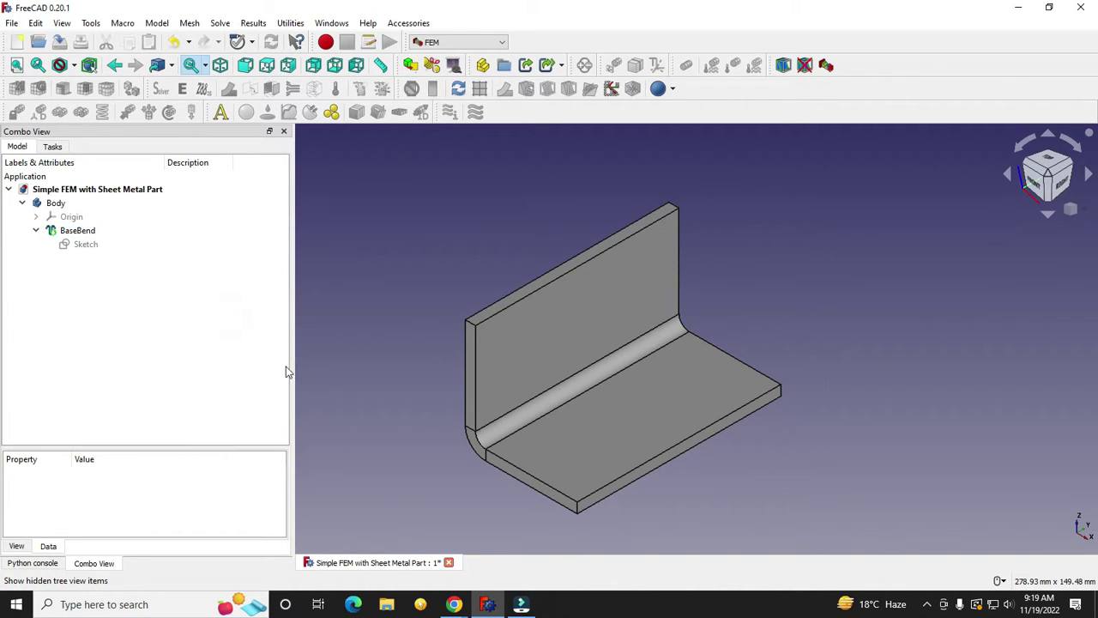
left_click(446, 43)
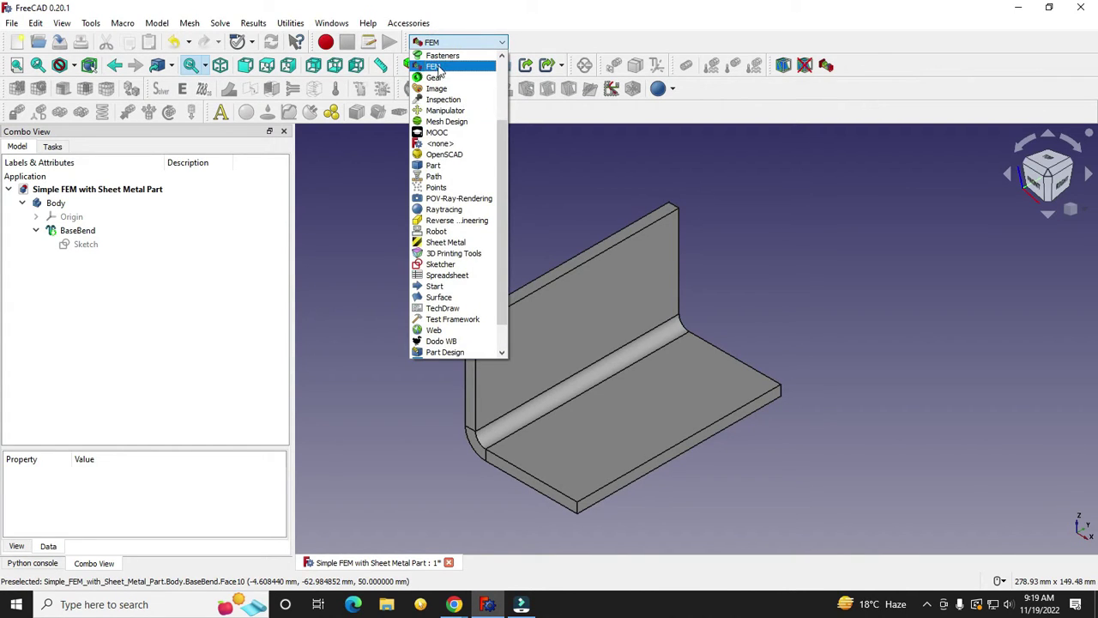
scroll(463, 215, "down", 1)
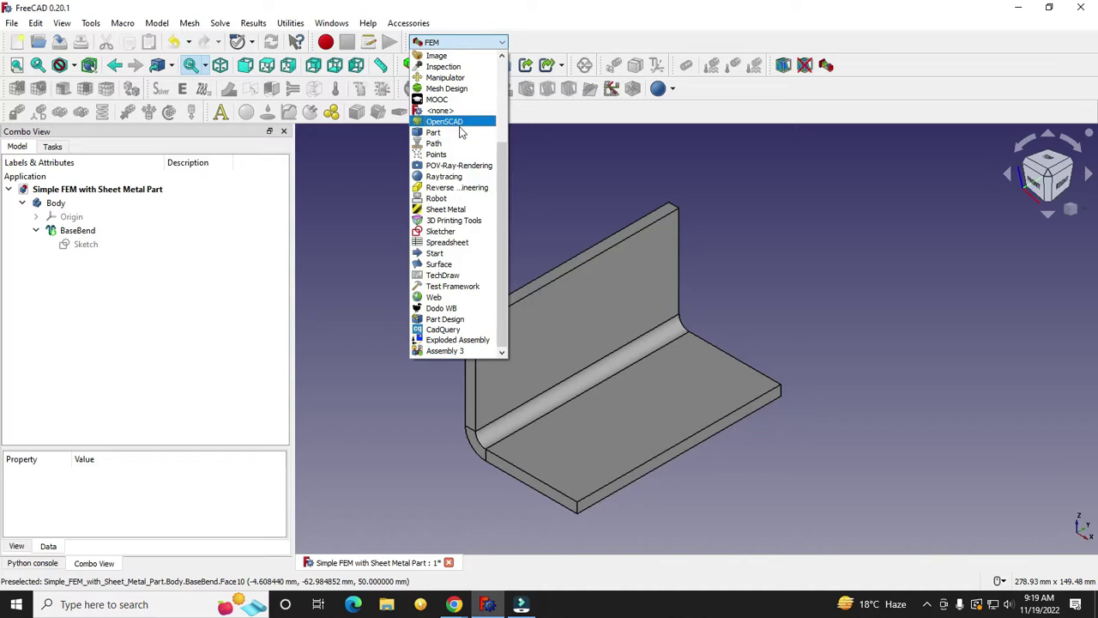
scroll(466, 252, "up", 2)
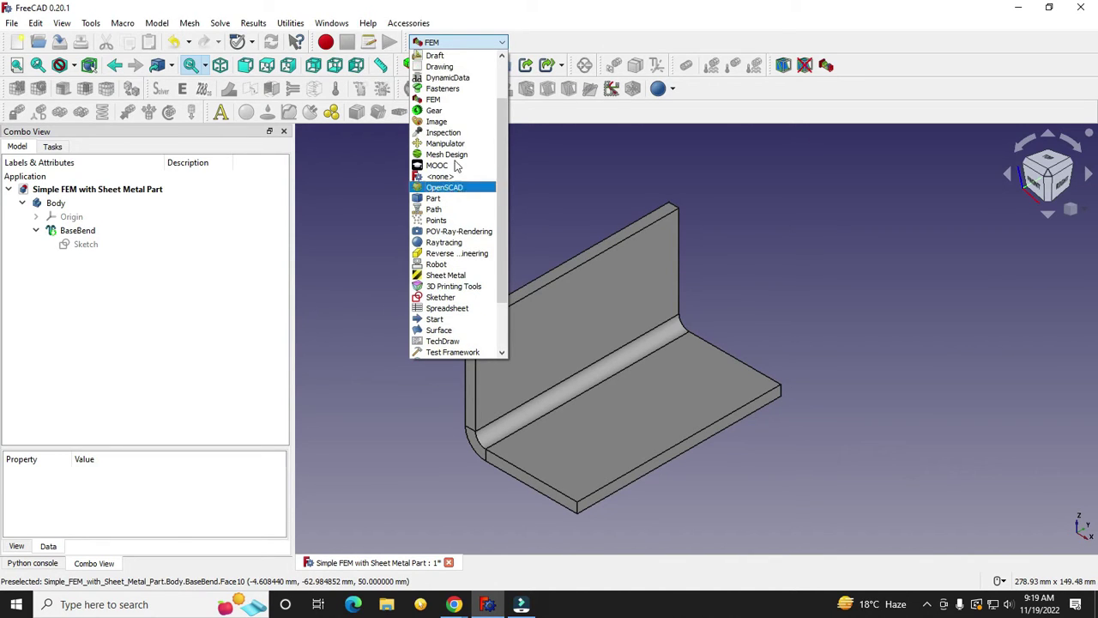
left_click(433, 100)
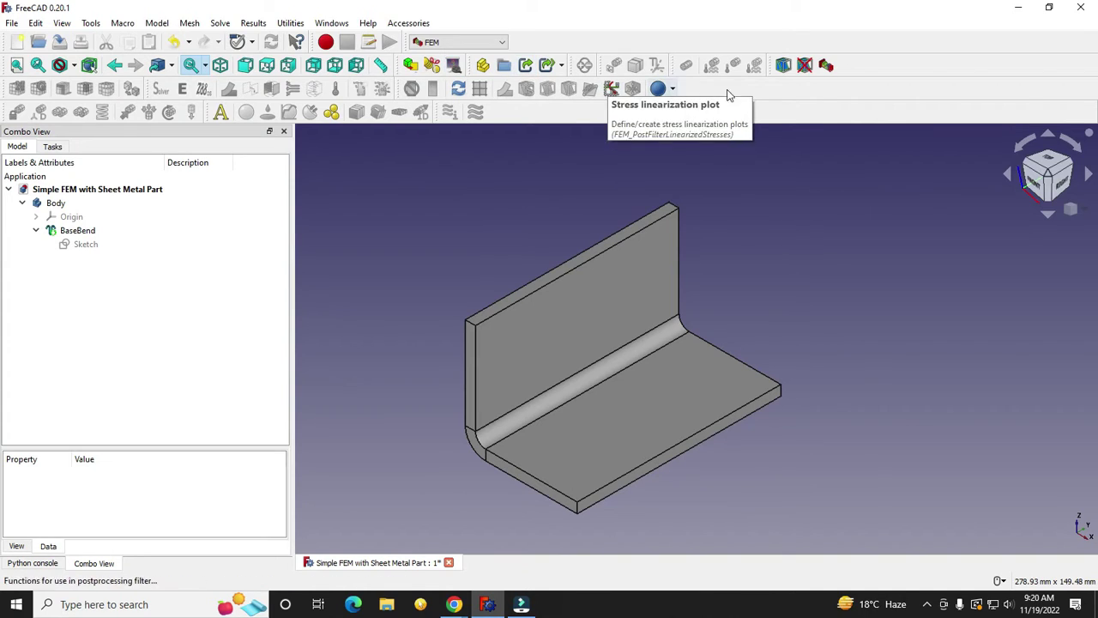
right_click(781, 91)
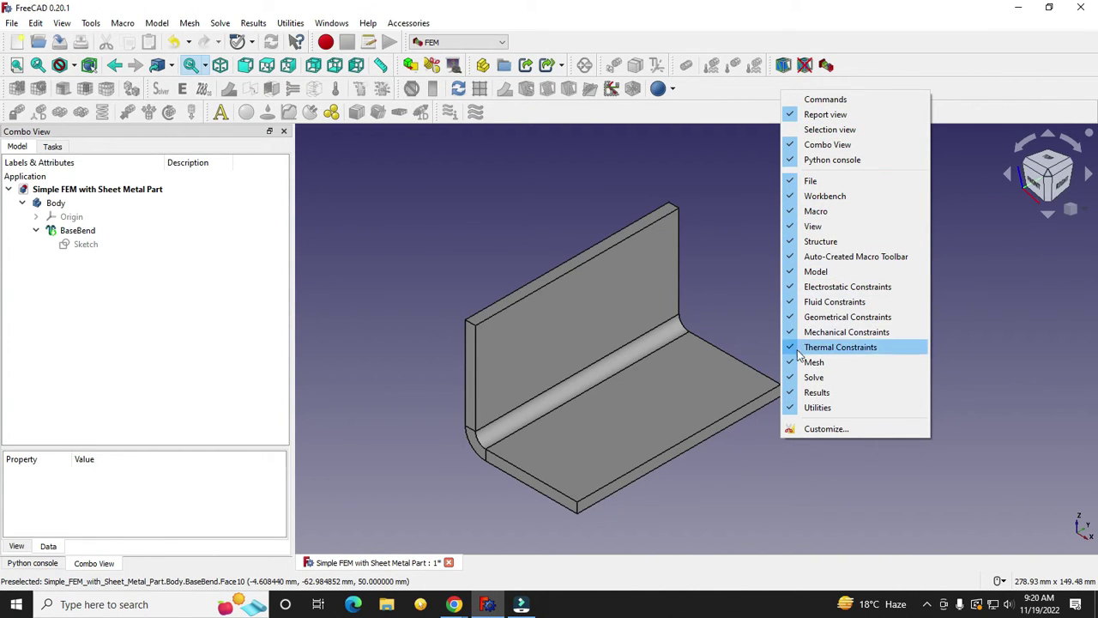
- Select the Body and add a new FEM Analysis container
left_click(747, 223)
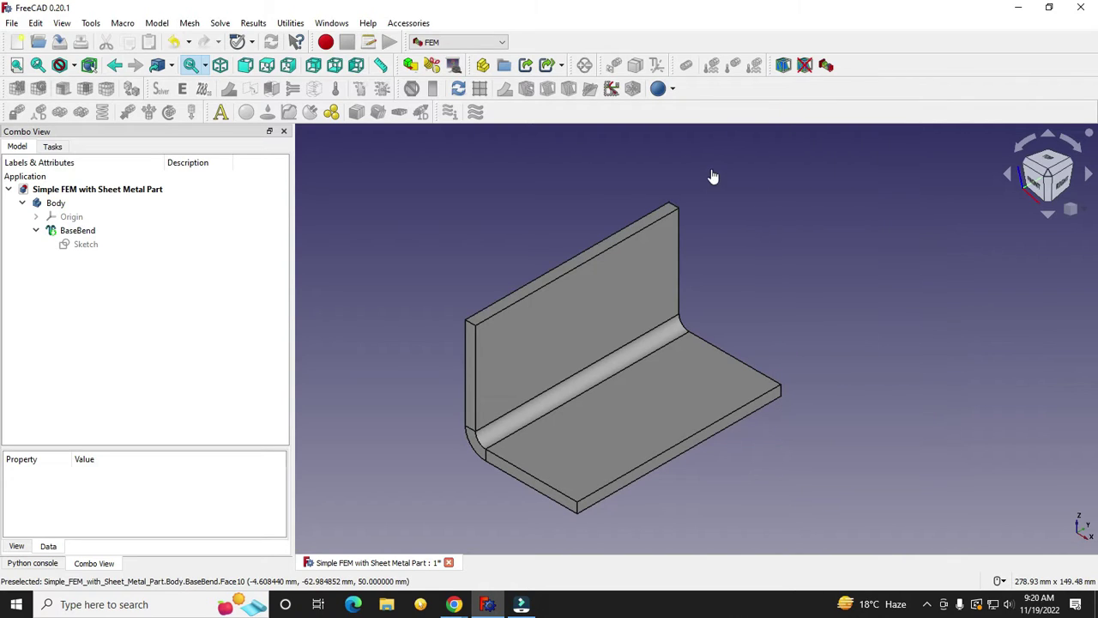
left_click(24, 203)
left_click(43, 204)
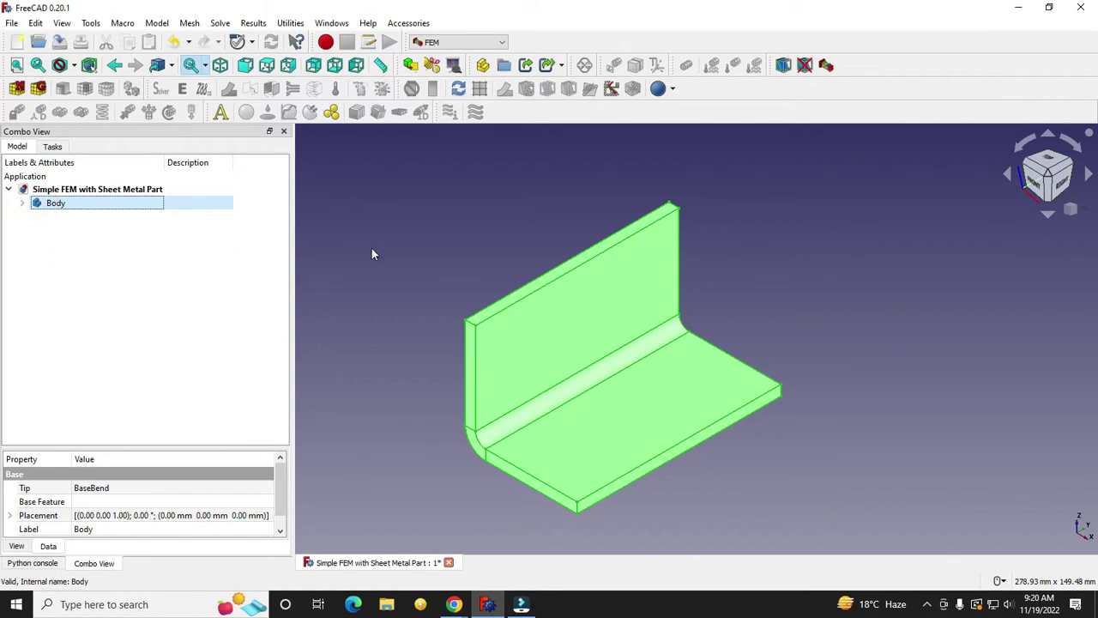
left_click(21, 204)
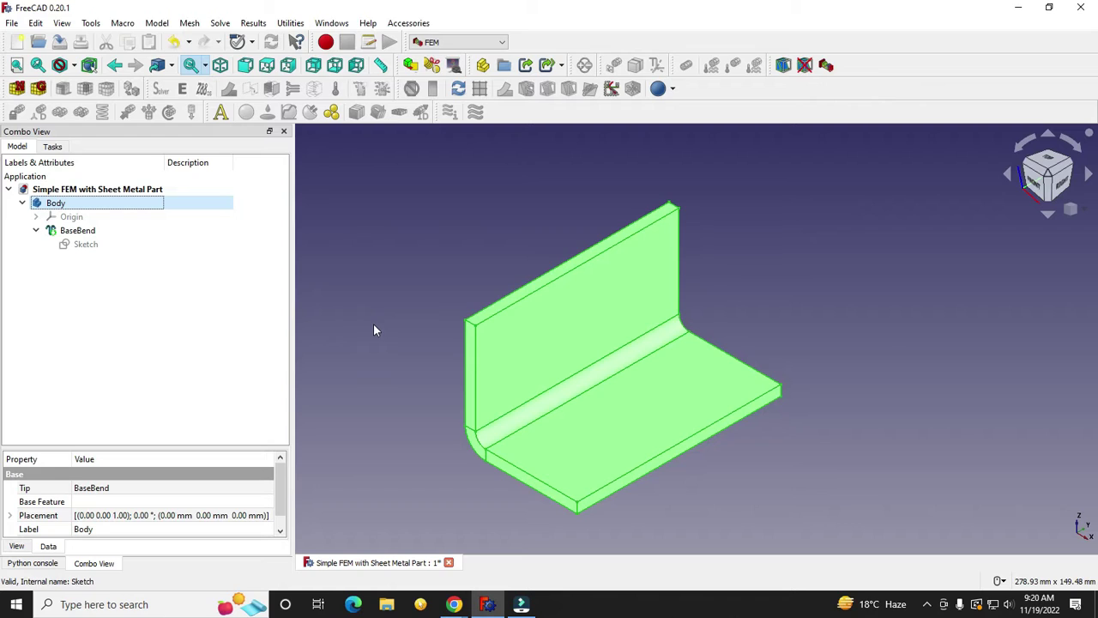
left_click(220, 112)
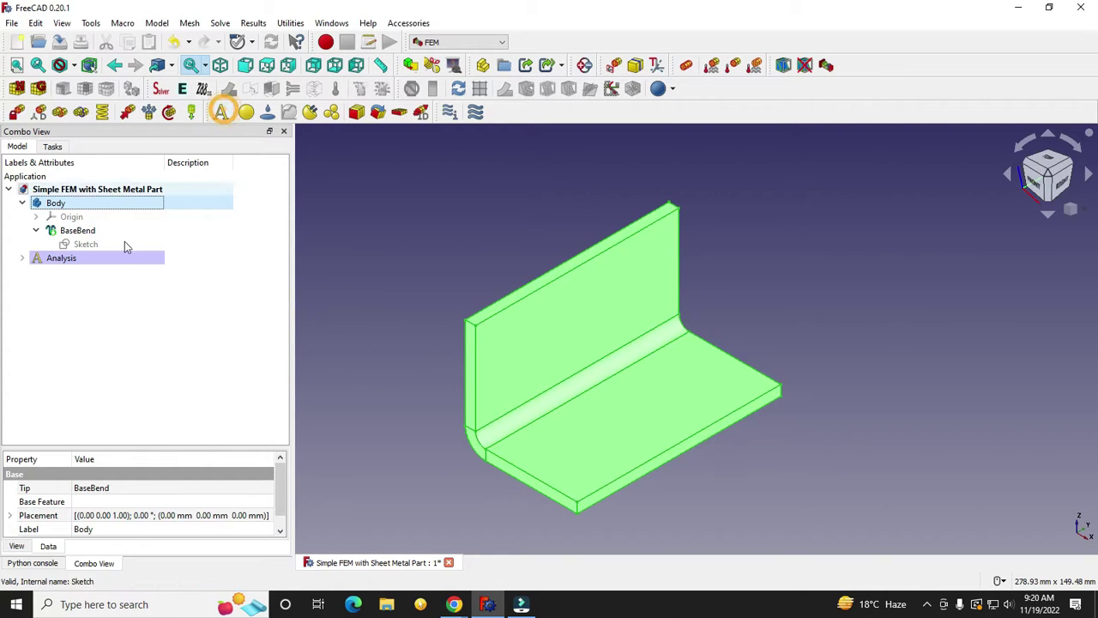
- Expand the Analysis to show SolverCcxTools, zoom out, and reselect the Body
left_click(21, 257)
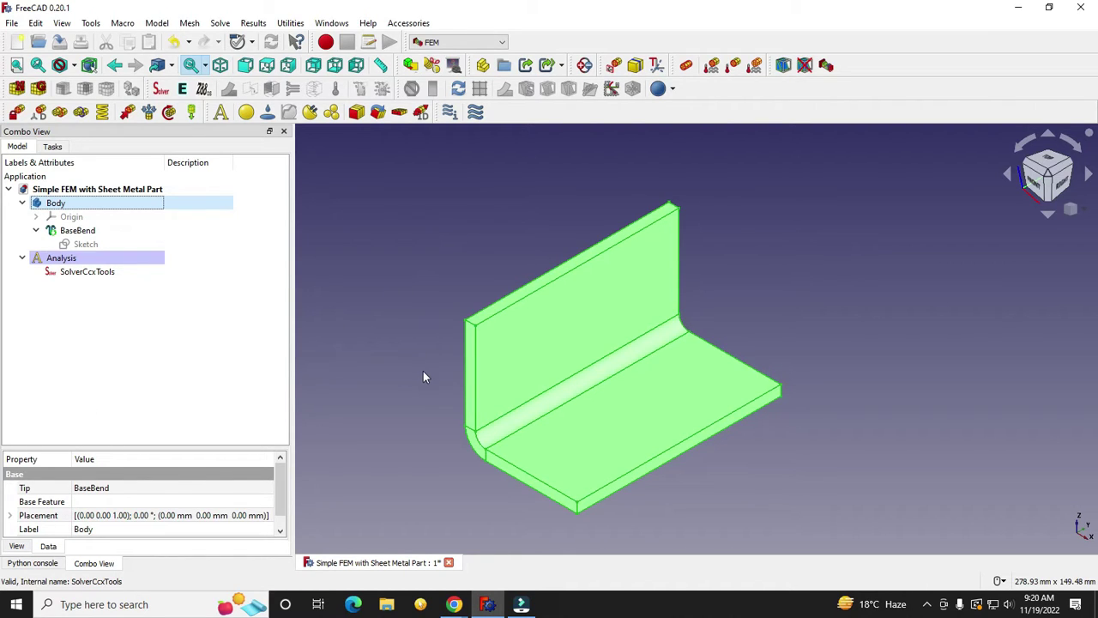
scroll(412, 301, "down", 2)
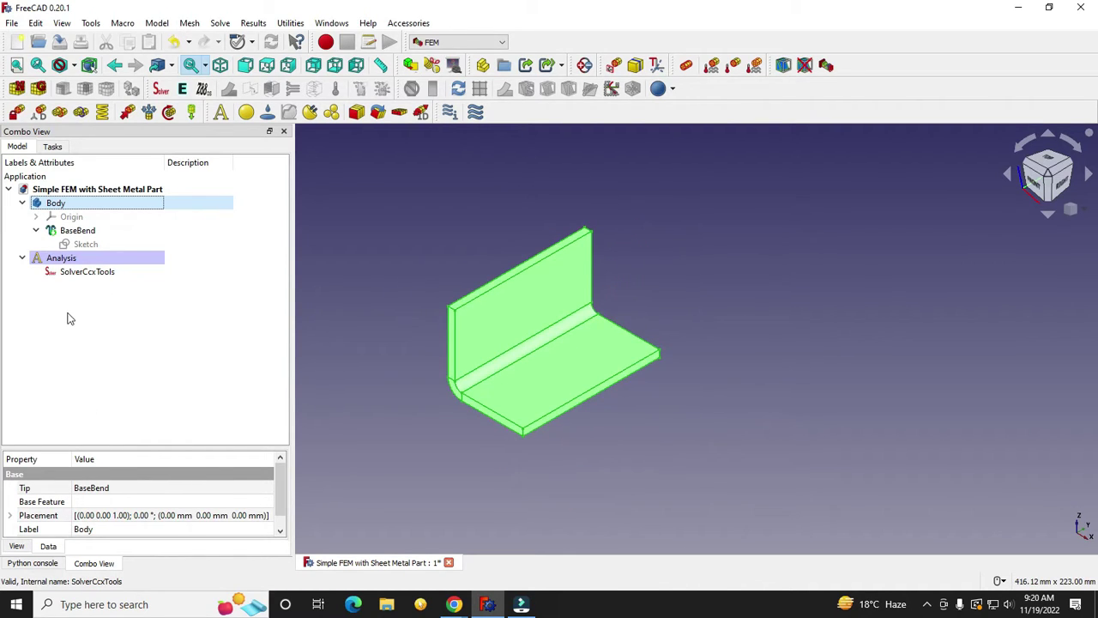
left_click(383, 189)
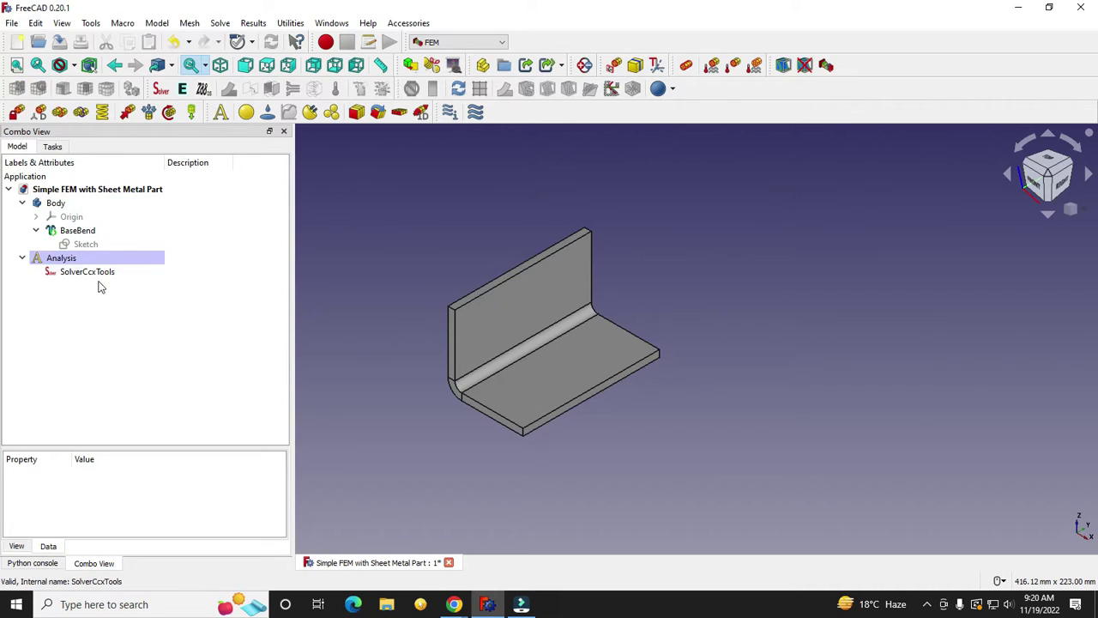
left_click(57, 203)
- Start a solid material, cancel it, and reselect the Body
left_click(247, 112)
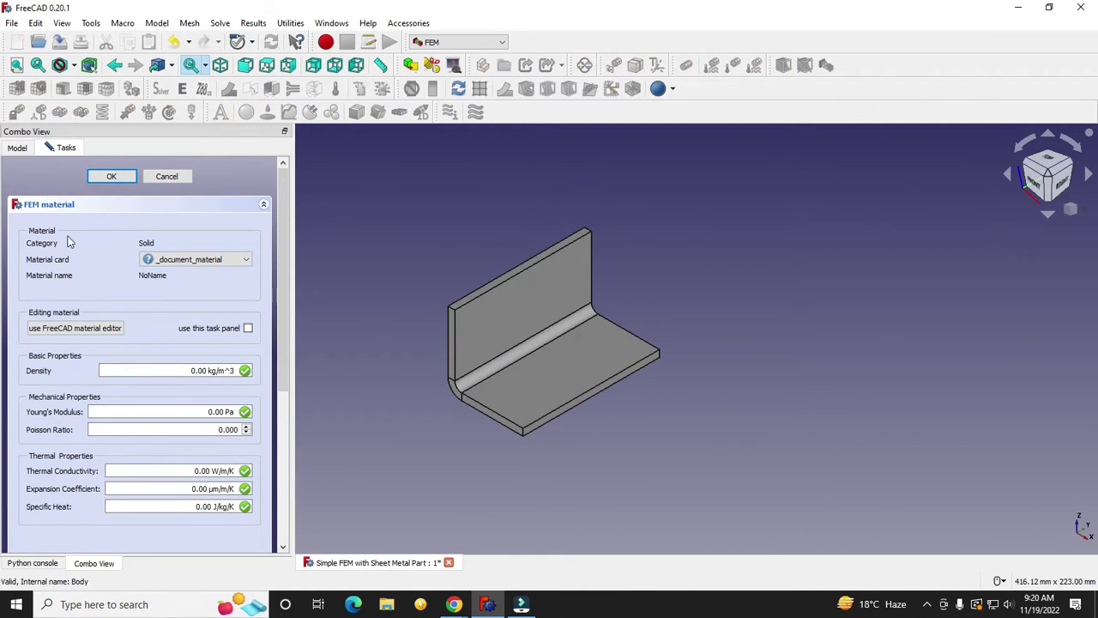
left_click(166, 176)
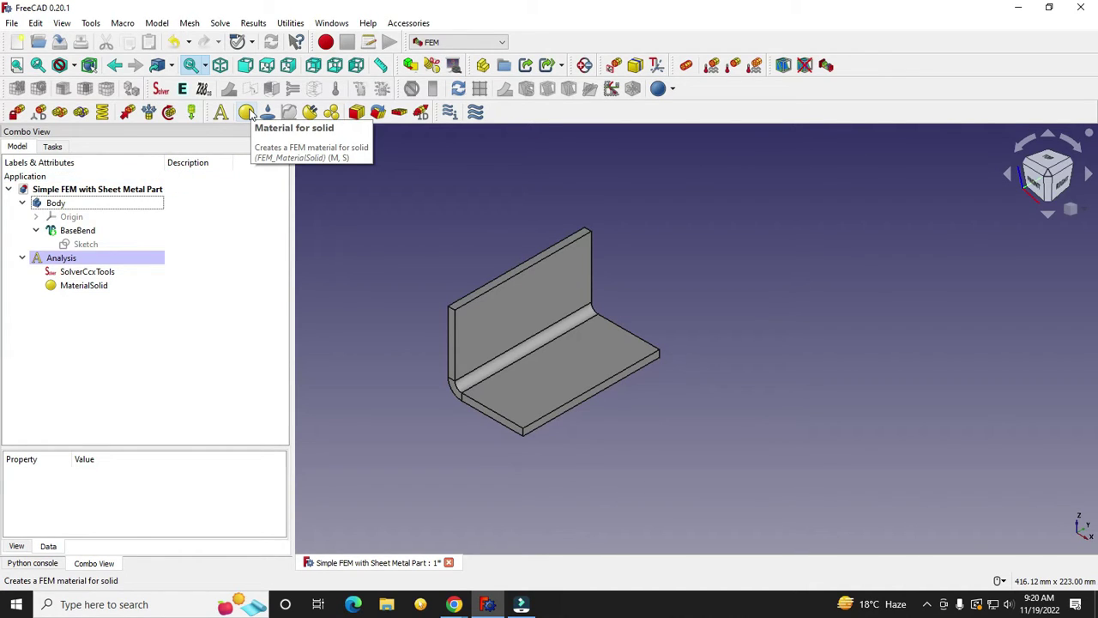
left_click(56, 203)
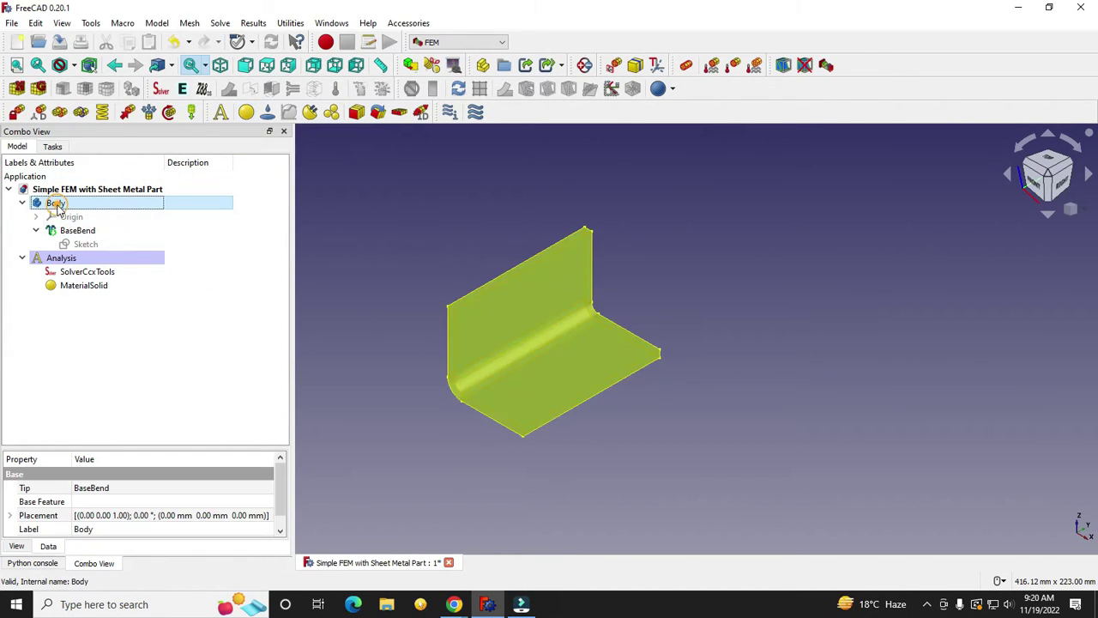
- Add a solid material using the Steel-S235JR card and confirm it
left_click(246, 112)
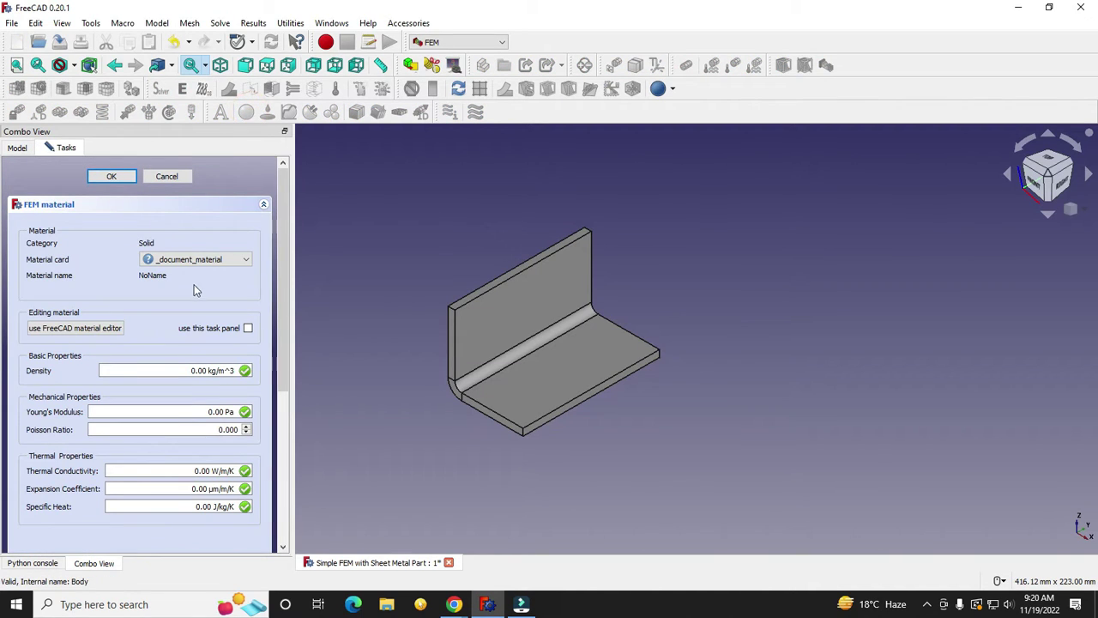
left_click(187, 260)
scroll(219, 348, "down", 6)
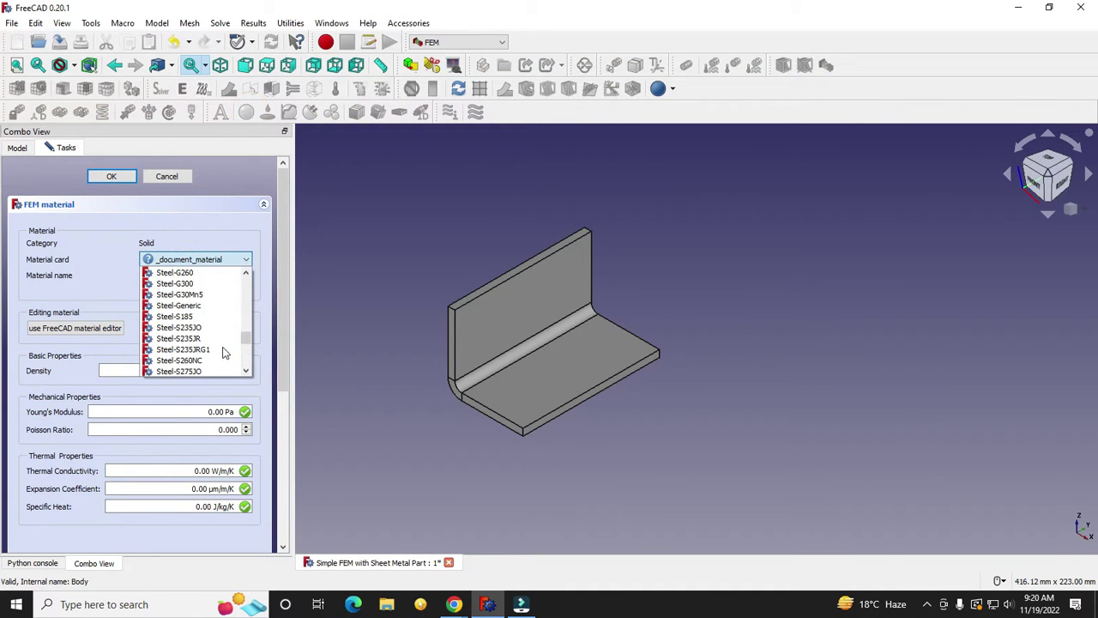
scroll(223, 351, "up", 10)
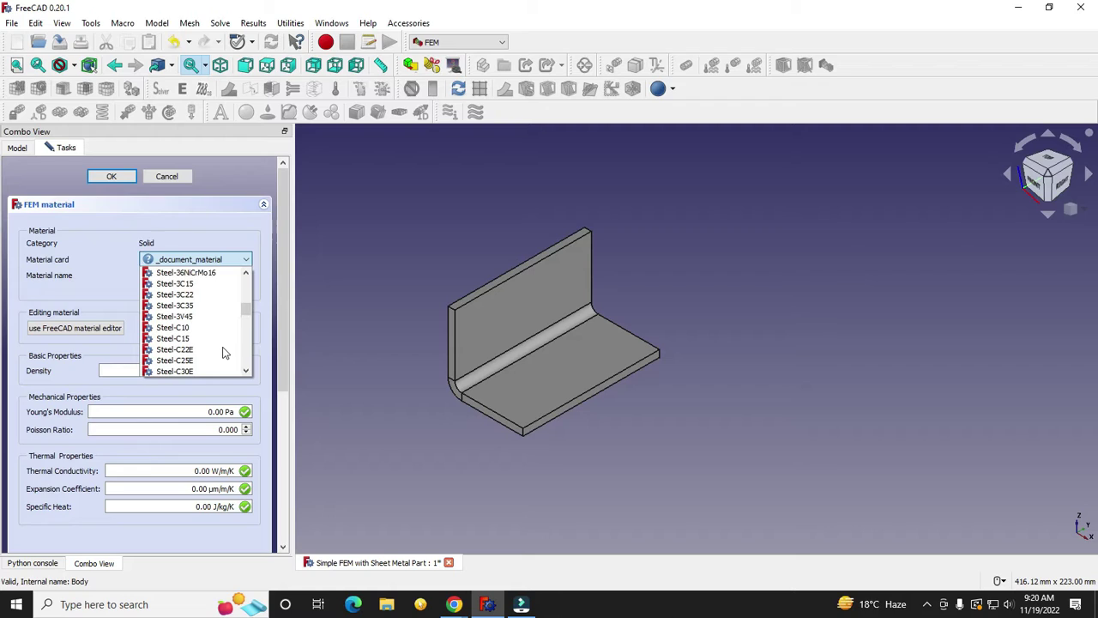
scroll(223, 351, "up", 4)
scroll(224, 352, "down", 8)
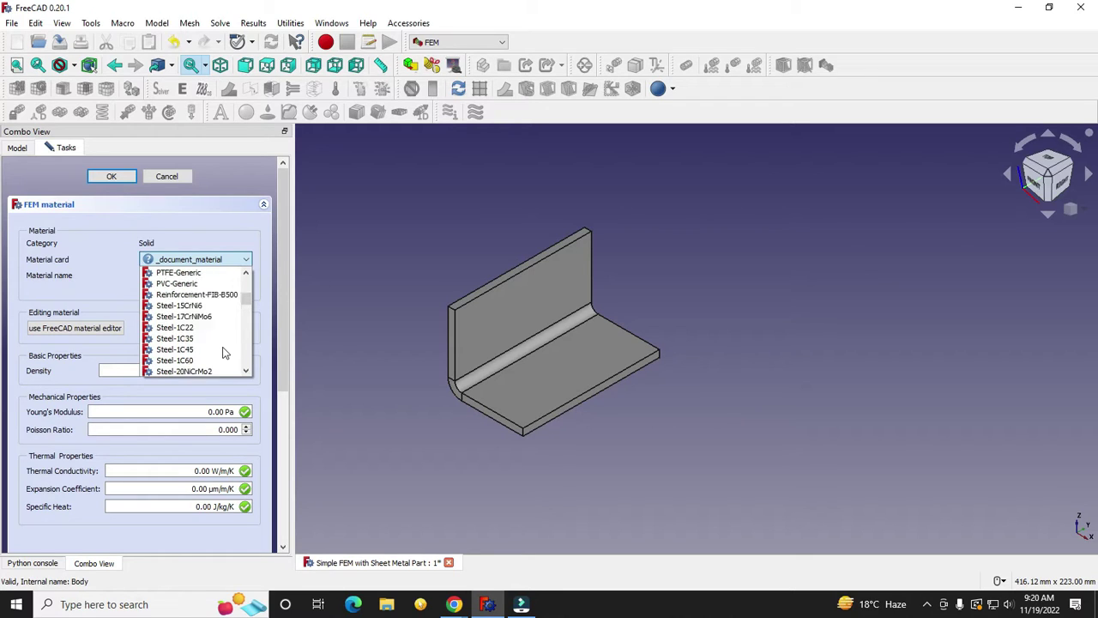
scroll(223, 352, "down", 8)
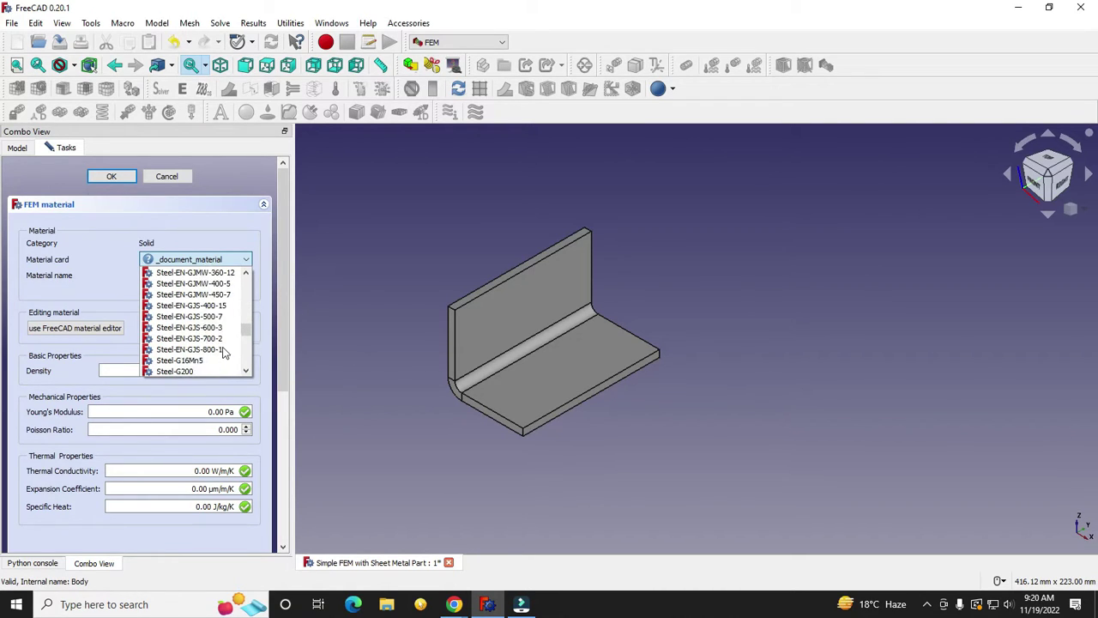
scroll(223, 352, "down", 2)
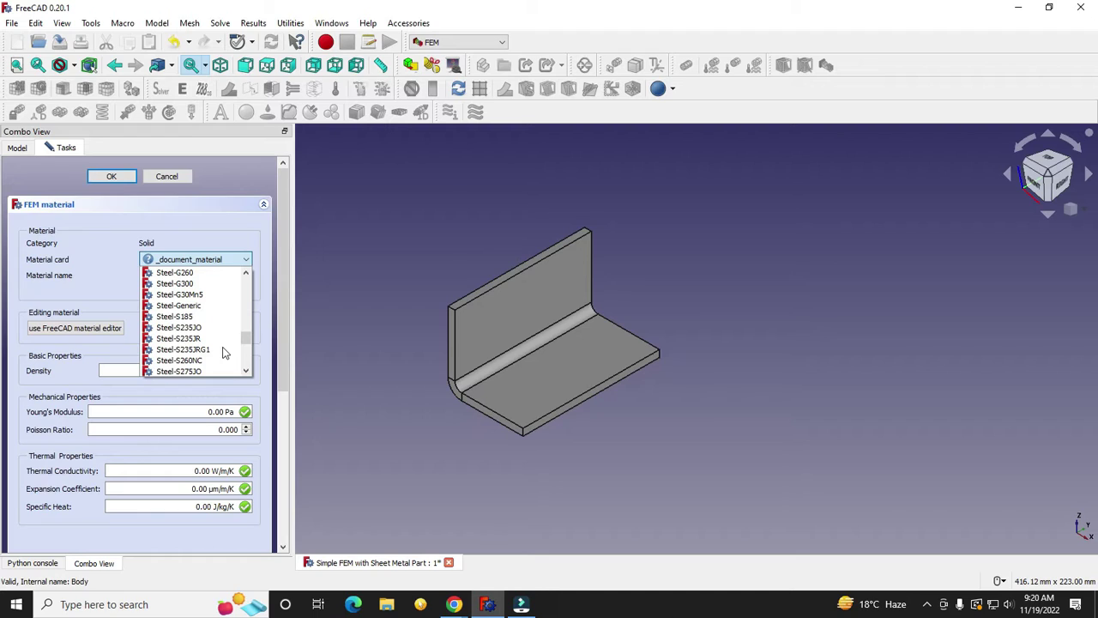
scroll(223, 352, "down", 1)
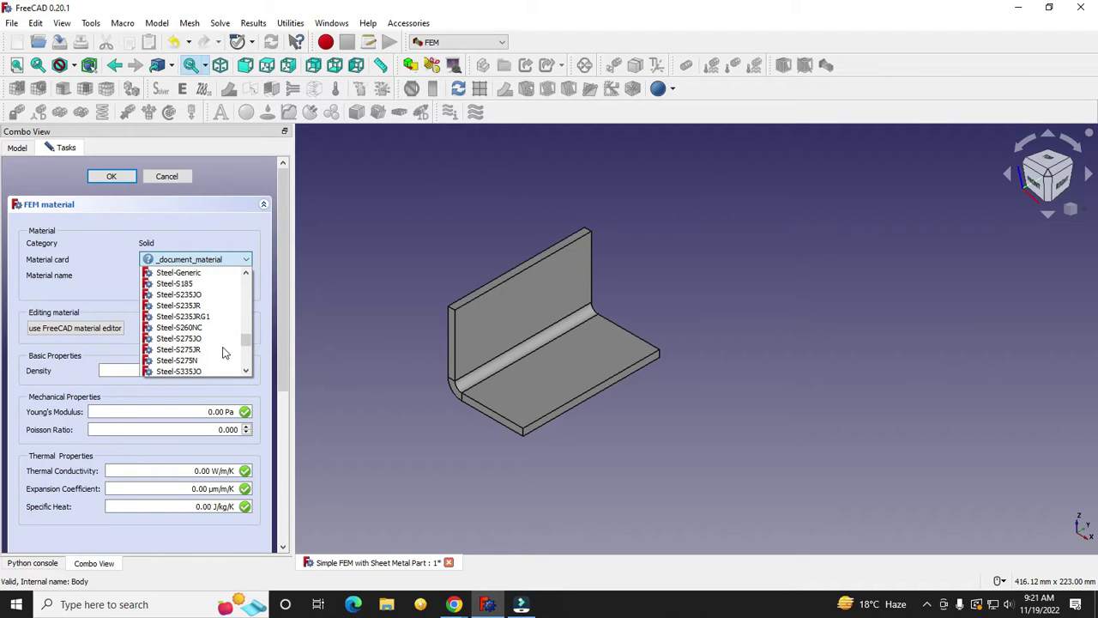
left_click(188, 305)
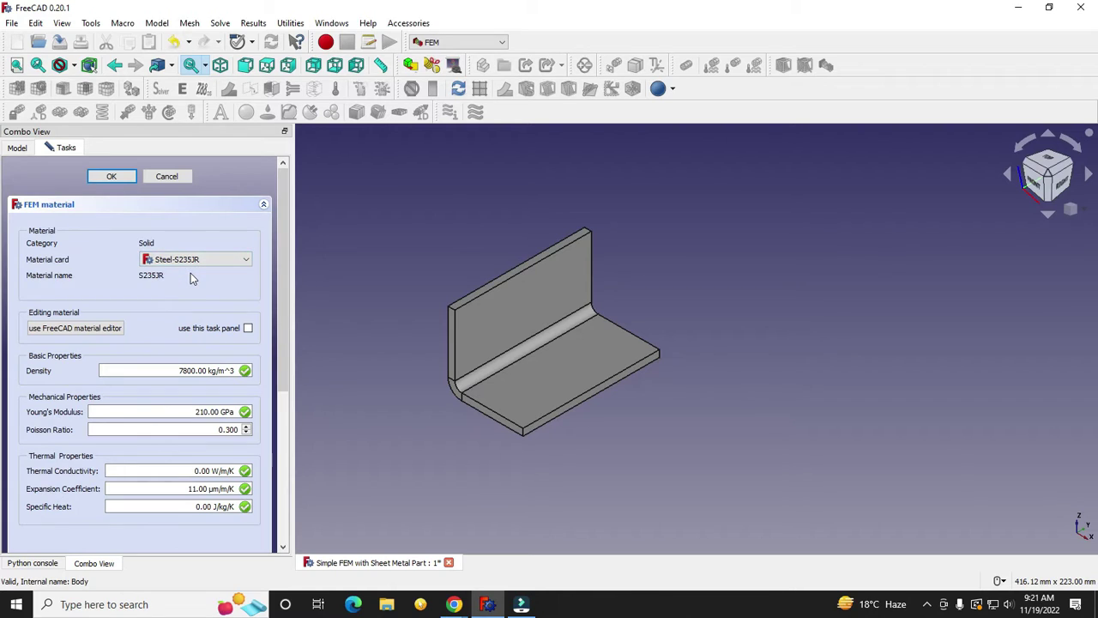
left_click(119, 176)
left_click(387, 255)
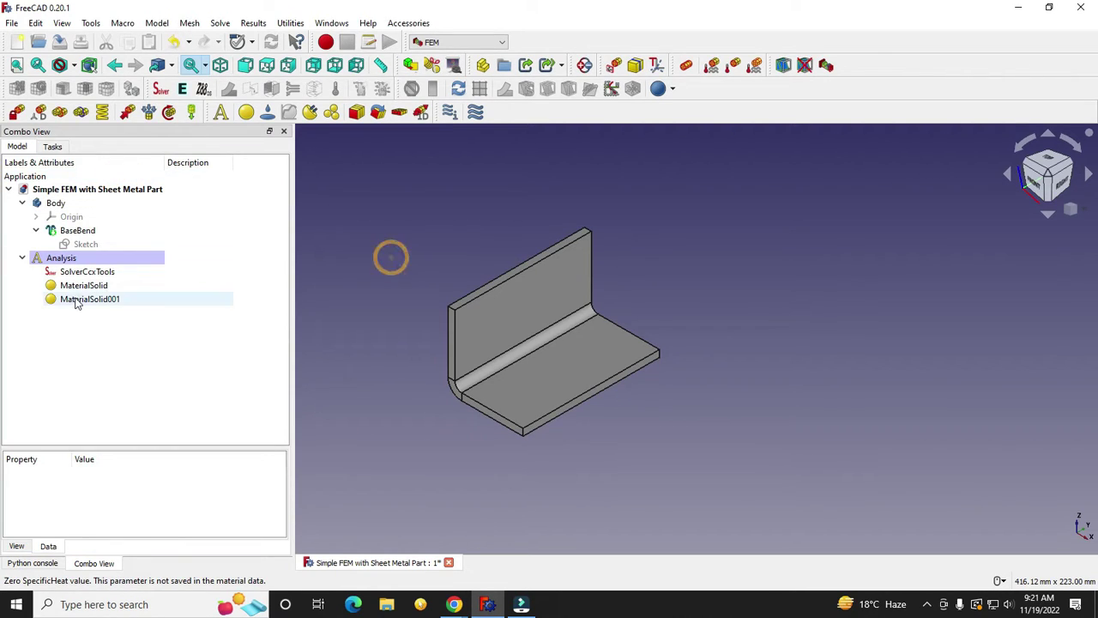
- Delete the duplicate MaterialSolid001
left_click(94, 300)
right_click(96, 305)
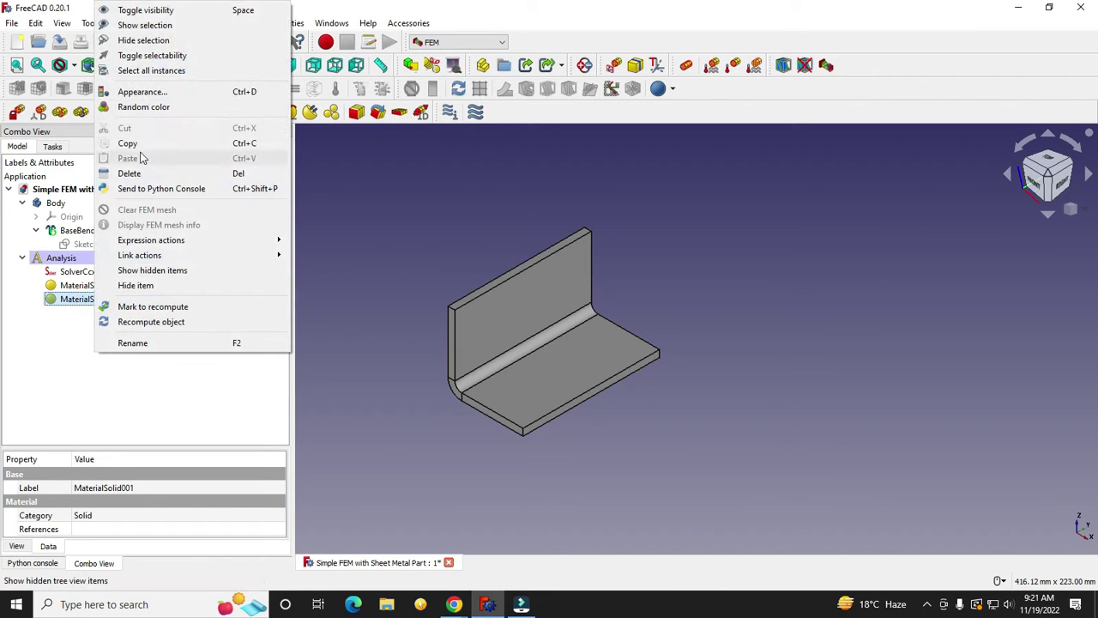
left_click(123, 174)
- Set the remaining MaterialSolid's material card to Steel-S235JR
double_click(103, 286)
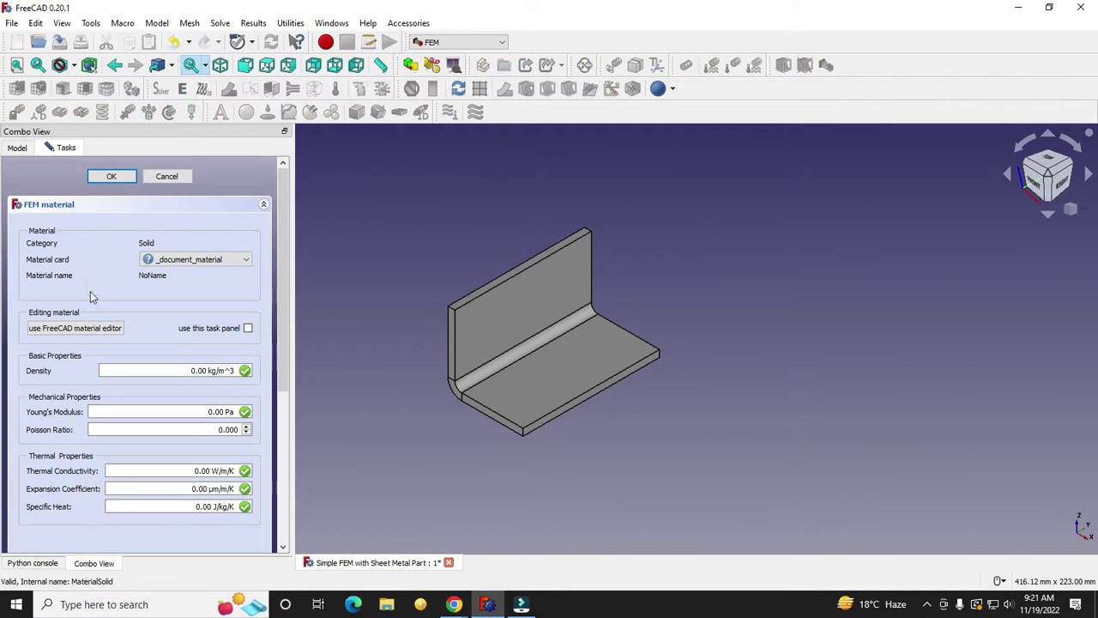
left_click(187, 263)
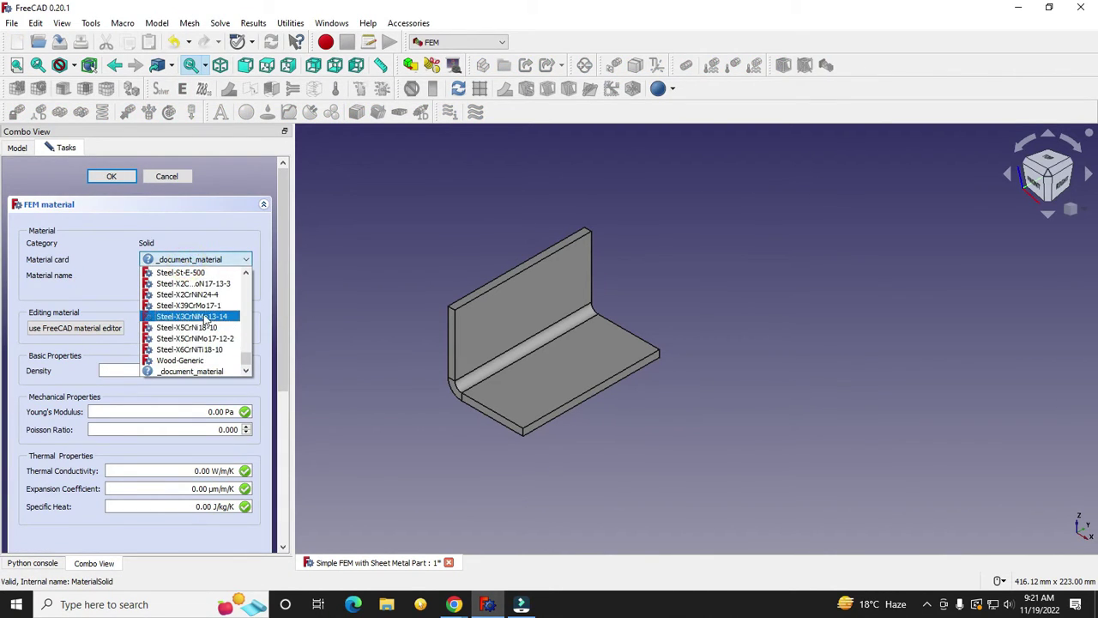
scroll(204, 314, "down", 5)
scroll(206, 318, "down", 5)
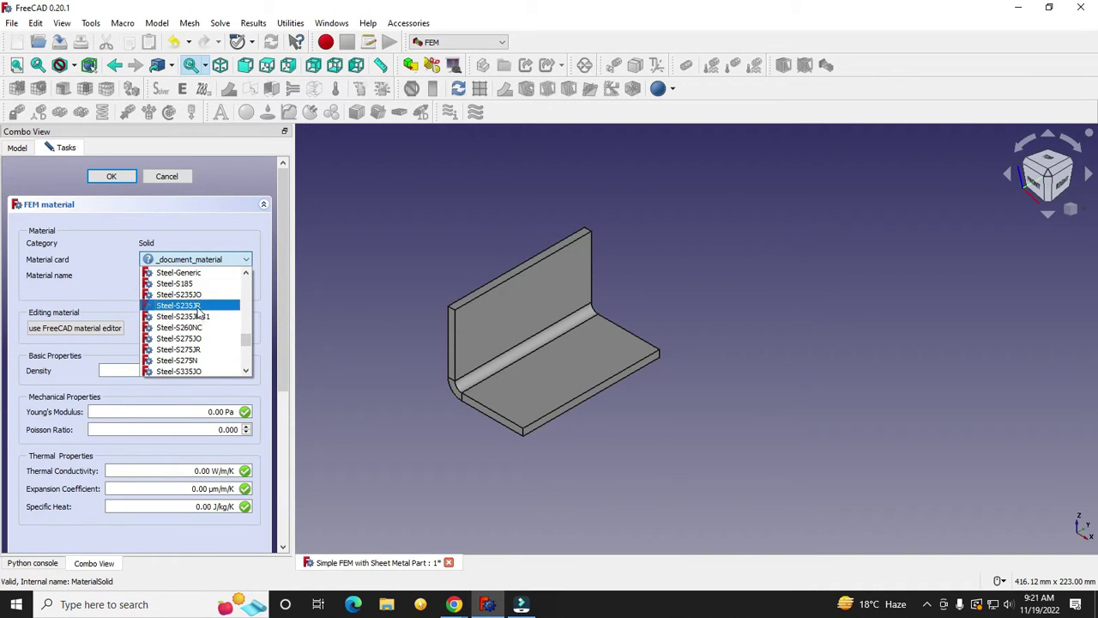
left_click(196, 305)
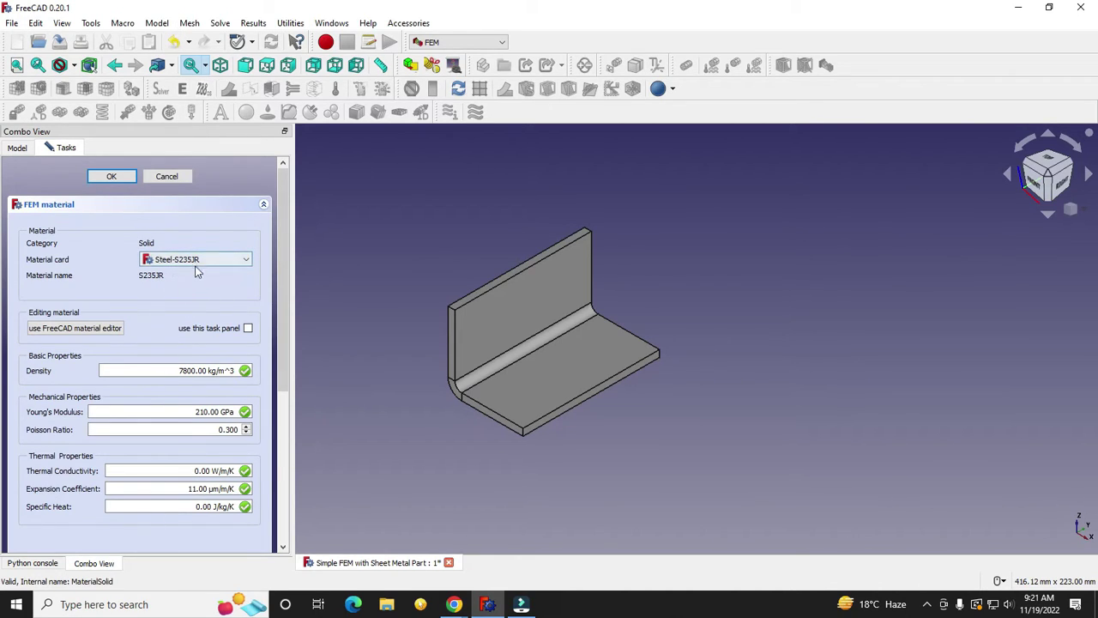
left_click(111, 175)
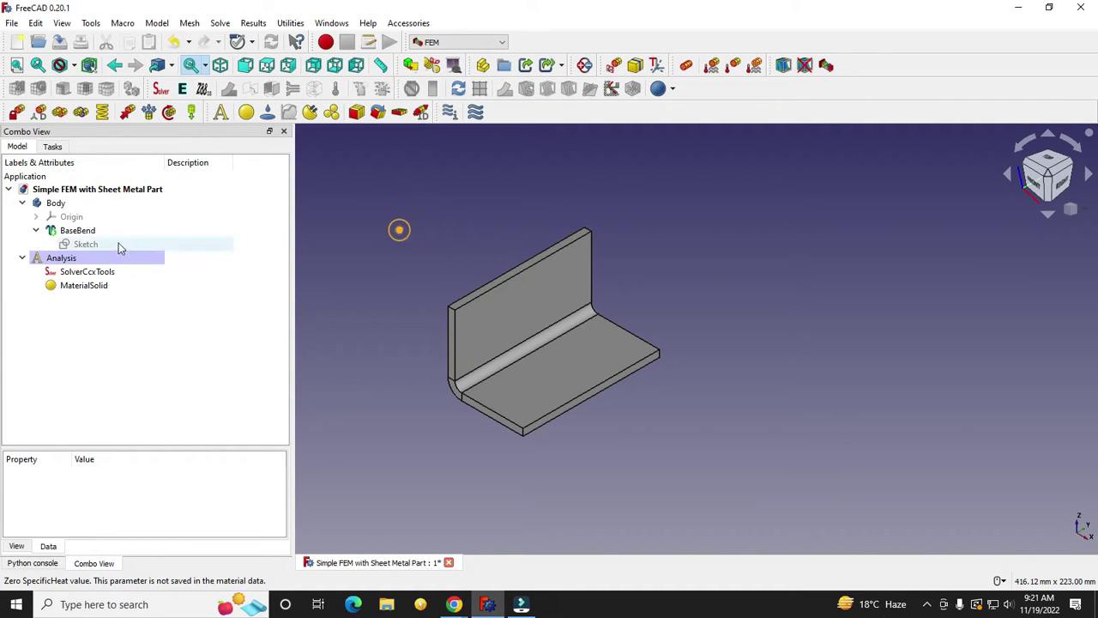
- Mesh the Body with Gmsh into a second-order tetrahedral FEMMeshGmsh
left_click(56, 203)
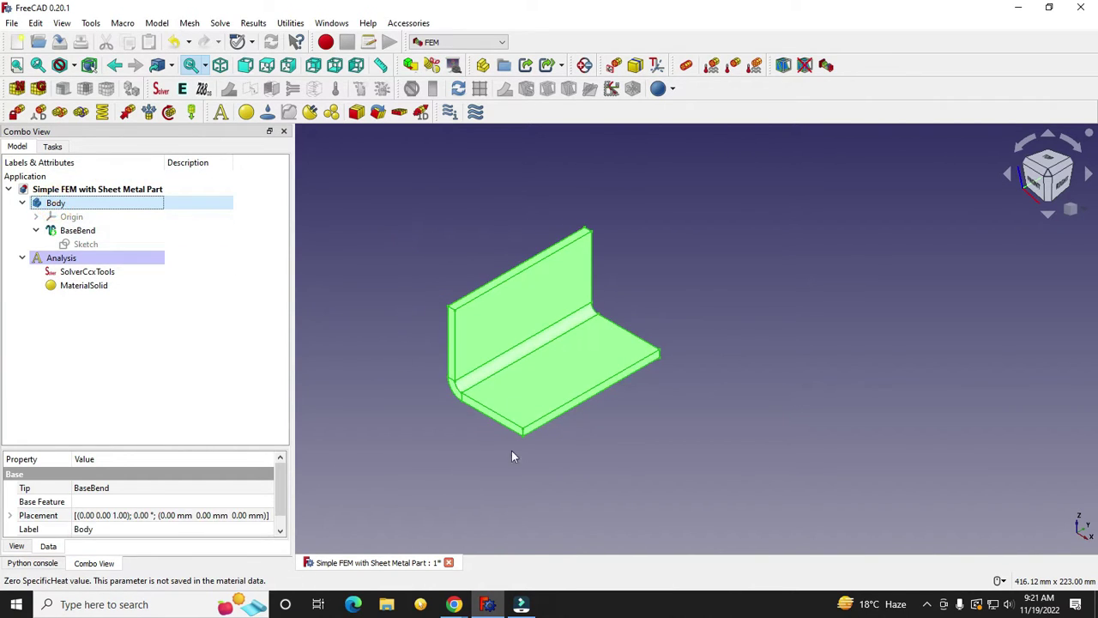
left_click(38, 89)
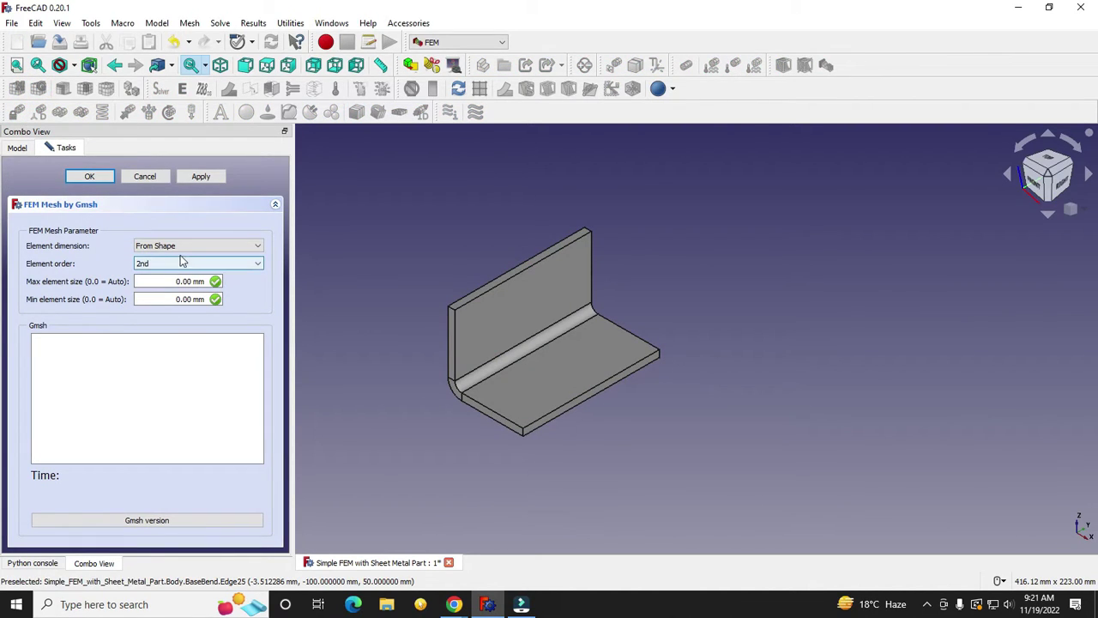
left_click(202, 178)
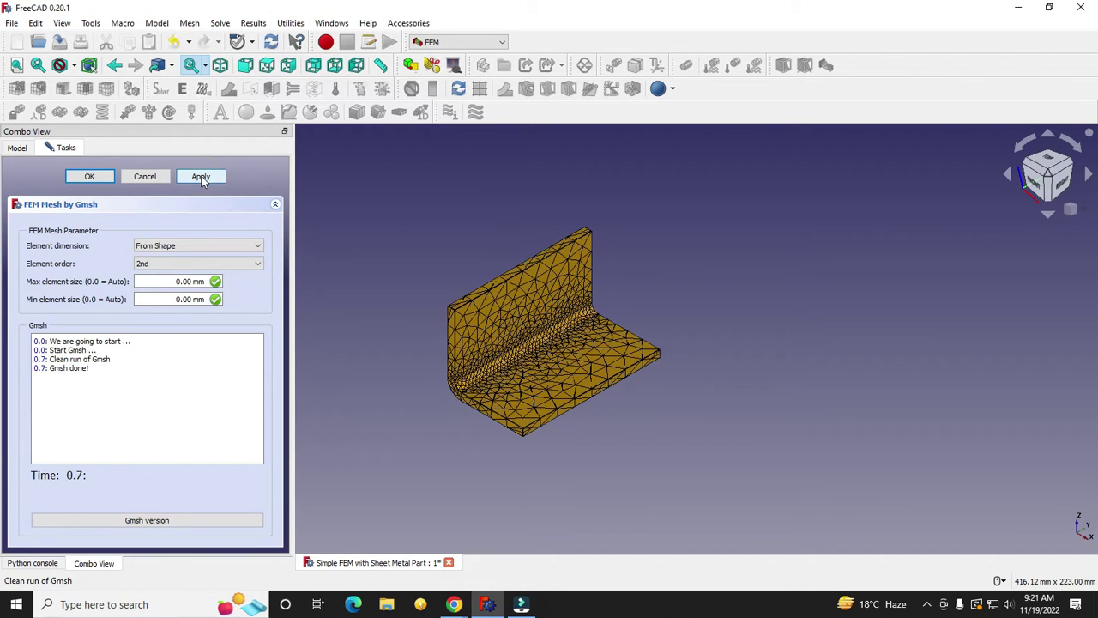
left_click(90, 176)
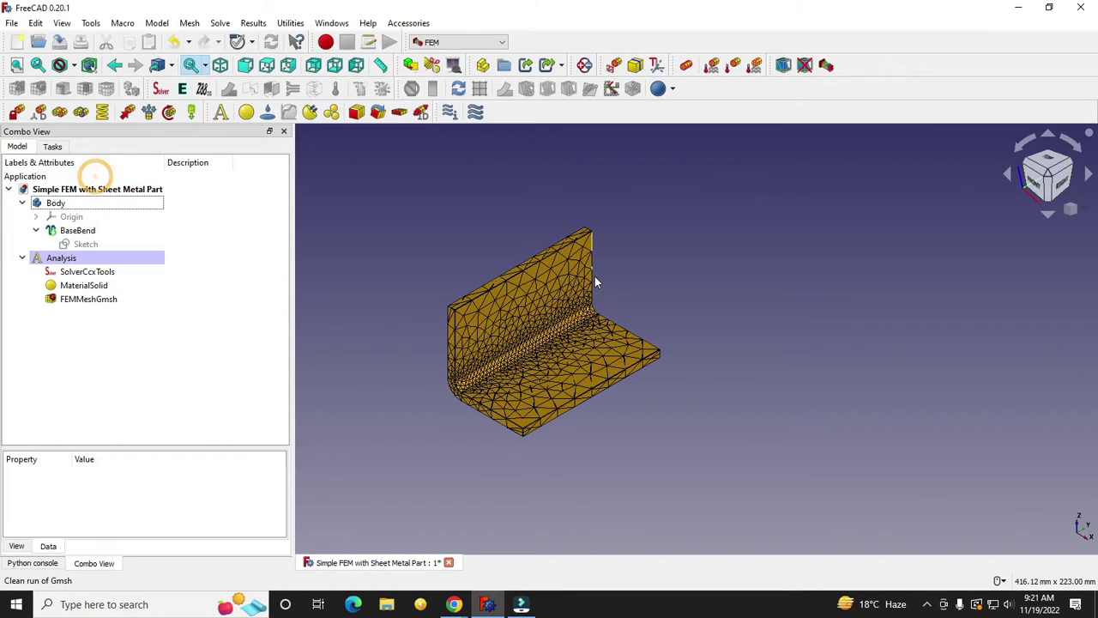
scroll(505, 349, "up", 3)
middle_click_drag(495, 379, 404, 368)
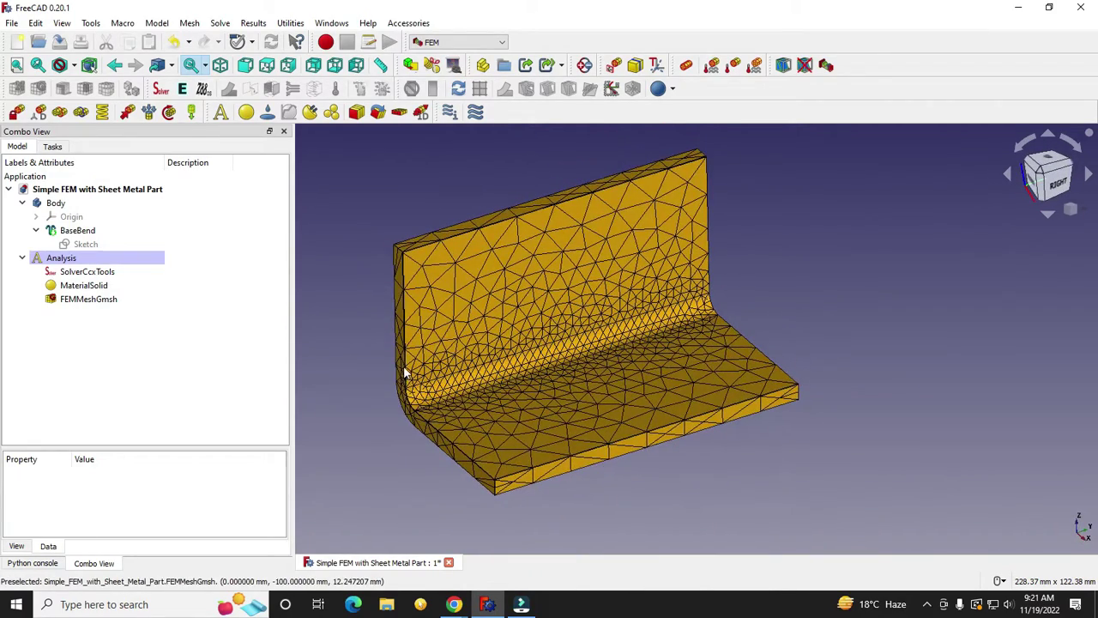
- Reopen the FEMMeshGmsh settings, check the installed Gmsh version, and close the settings
double_click(94, 299)
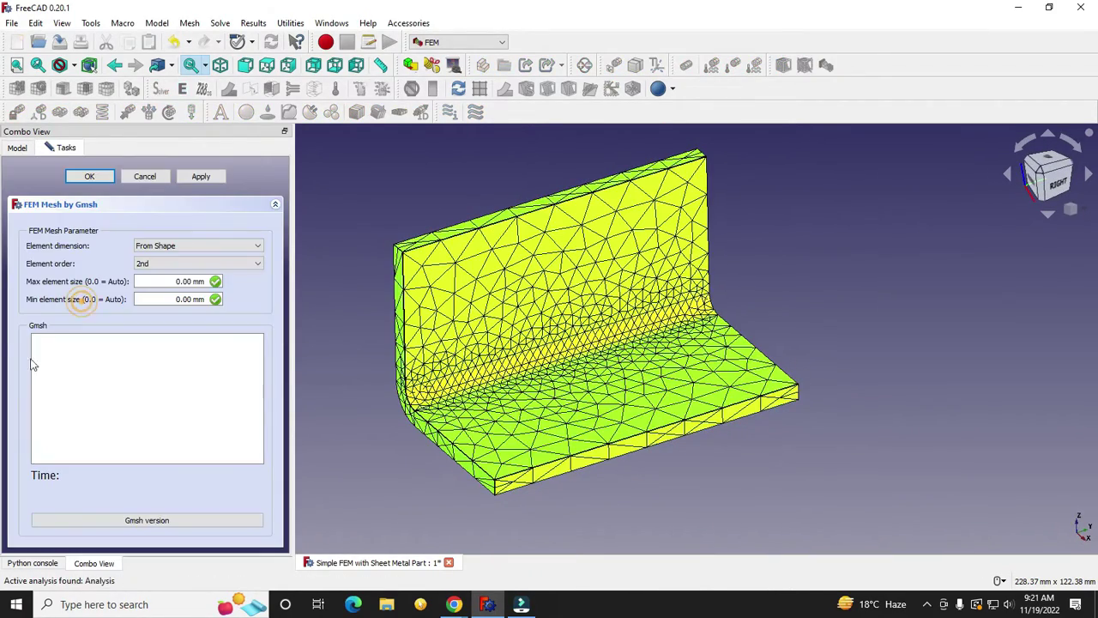
left_click(130, 522)
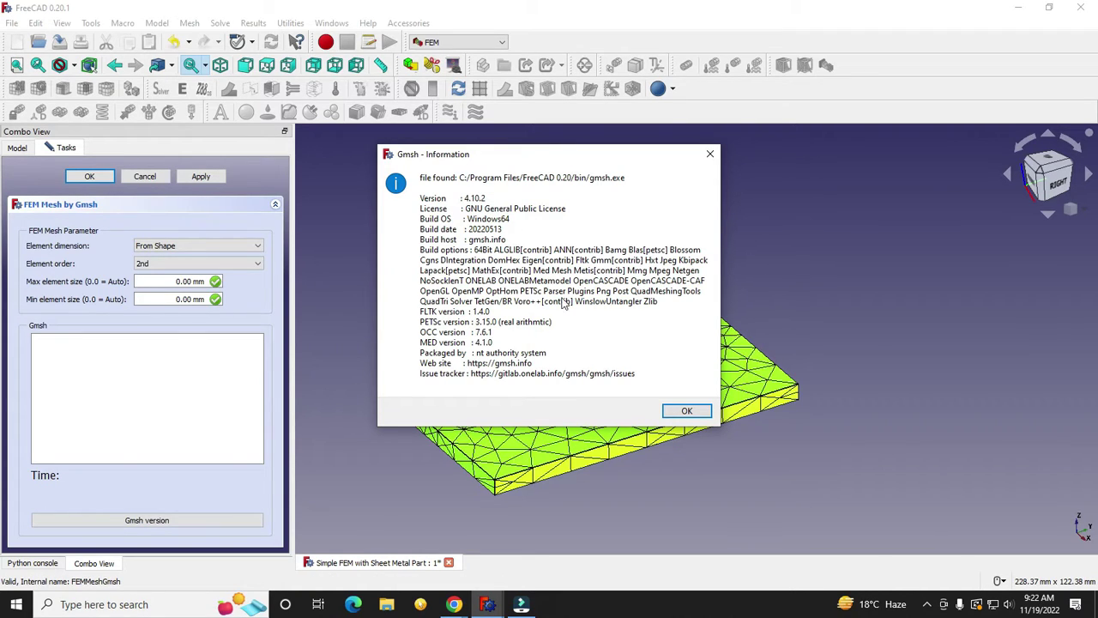
left_click(687, 412)
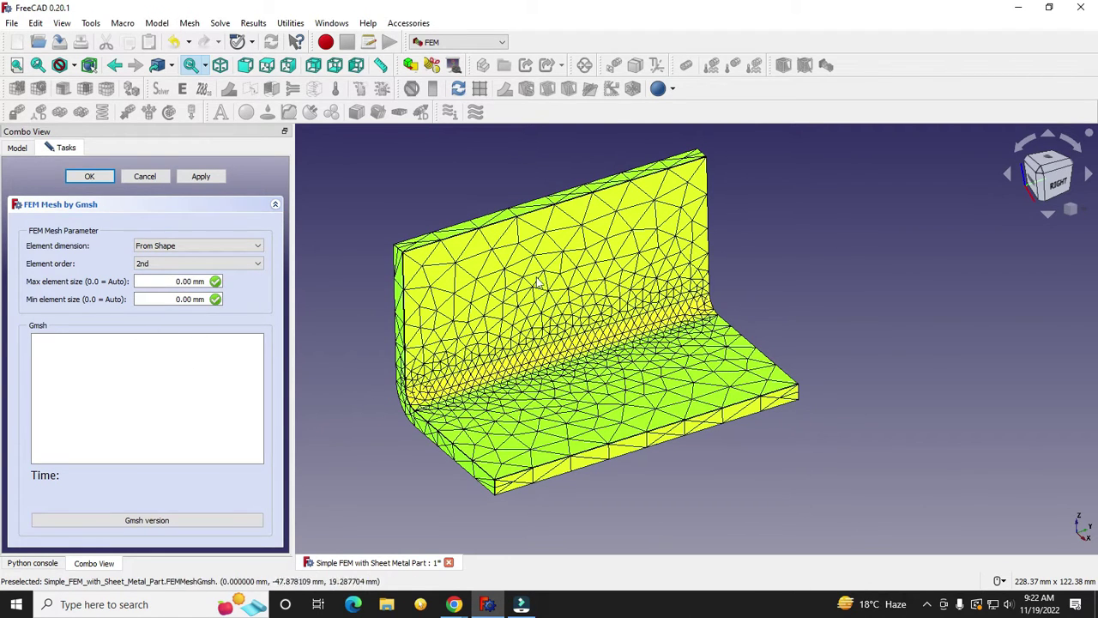
middle_click_drag(403, 378, 480, 360)
left_click(91, 175)
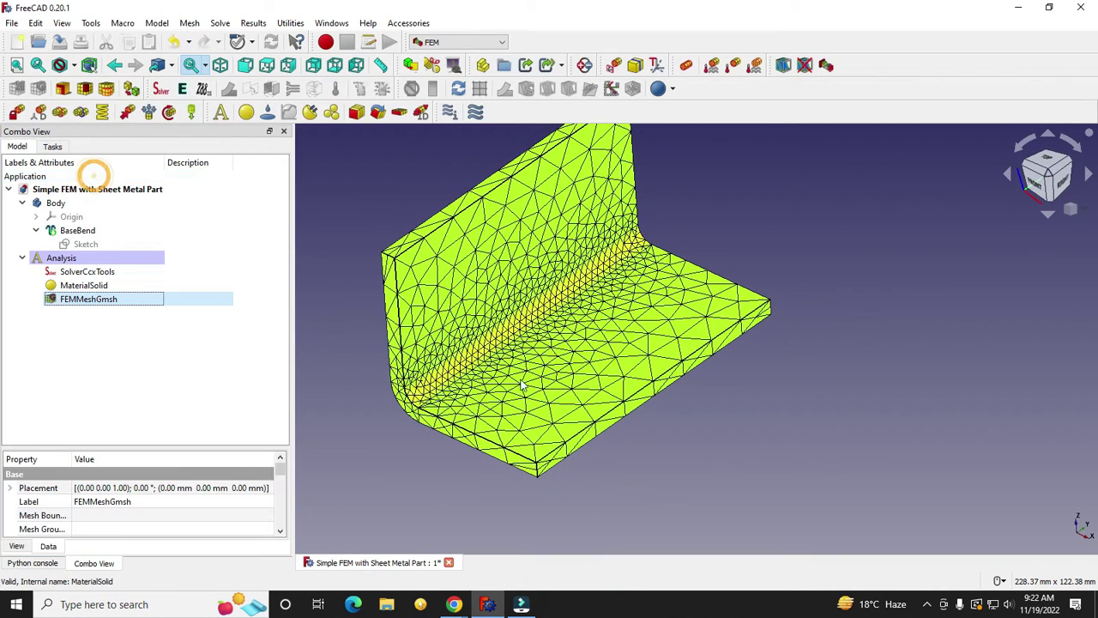
- Select FEMMeshGmsh in the tree and hide it with Space, leaving the plain grey bracket
left_click(778, 436)
scroll(431, 254, "up", 1)
scroll(431, 255, "up", 1)
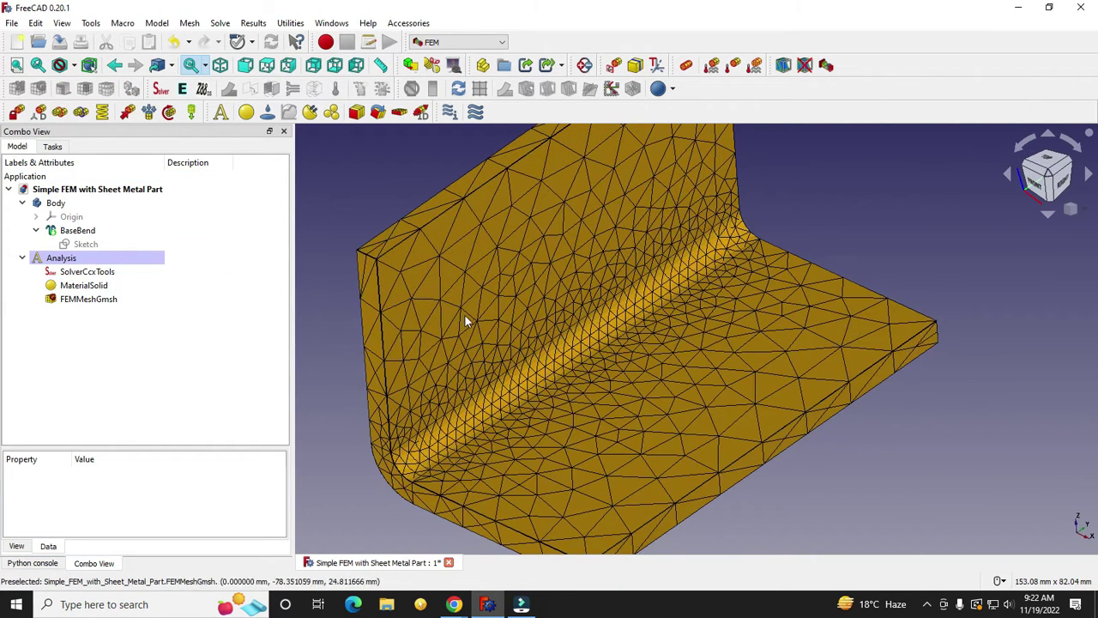
scroll(455, 319, "down", 3)
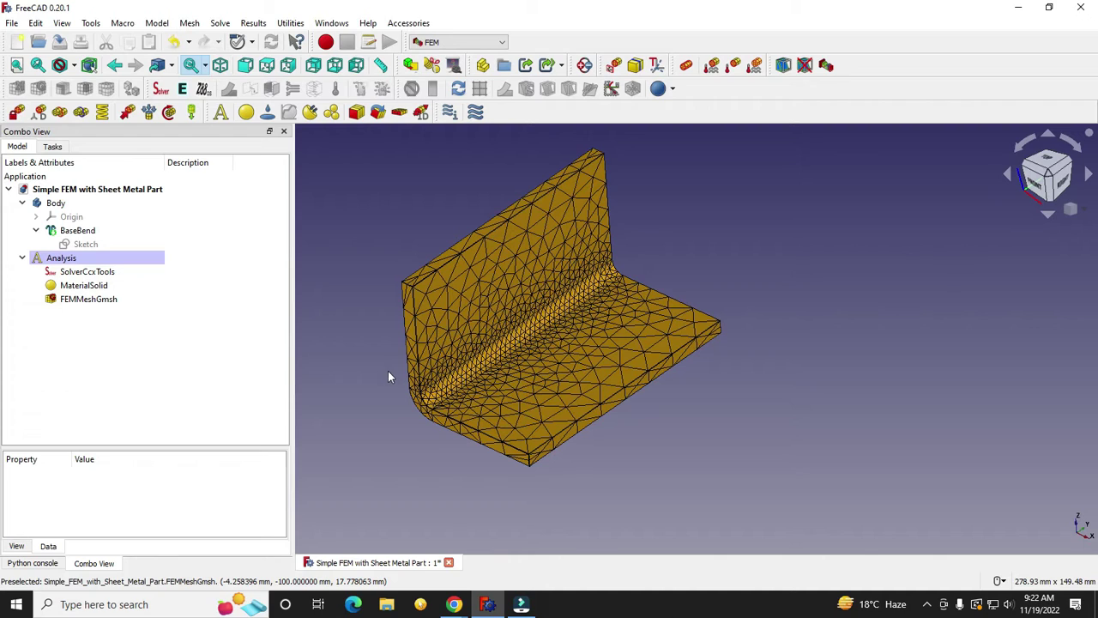
middle_click_drag(388, 375, 378, 357)
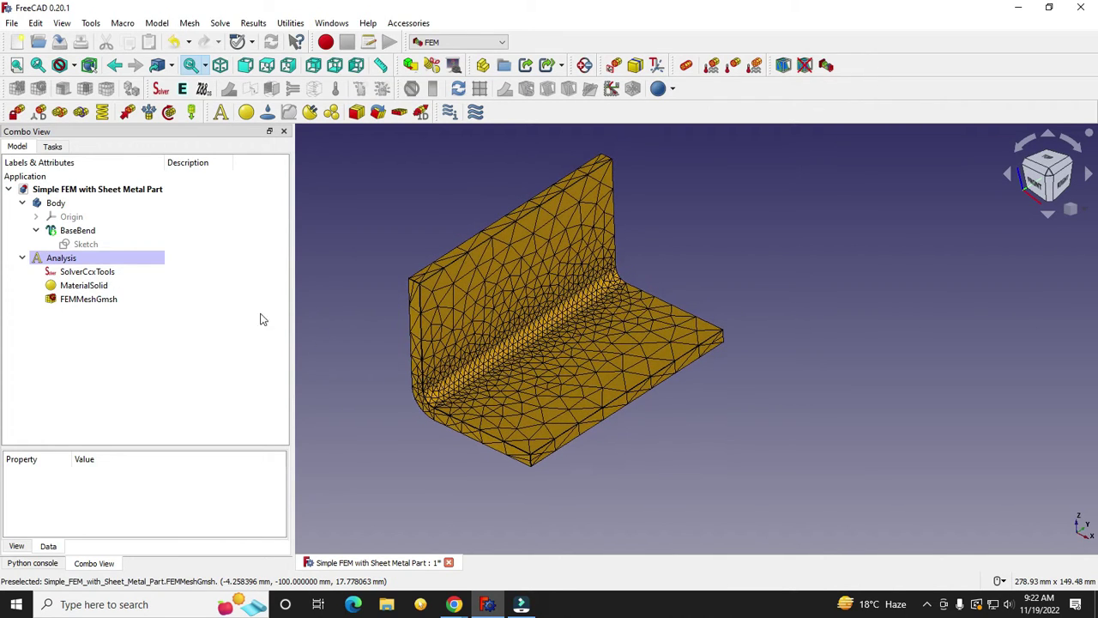
left_click(83, 284)
left_click(78, 298)
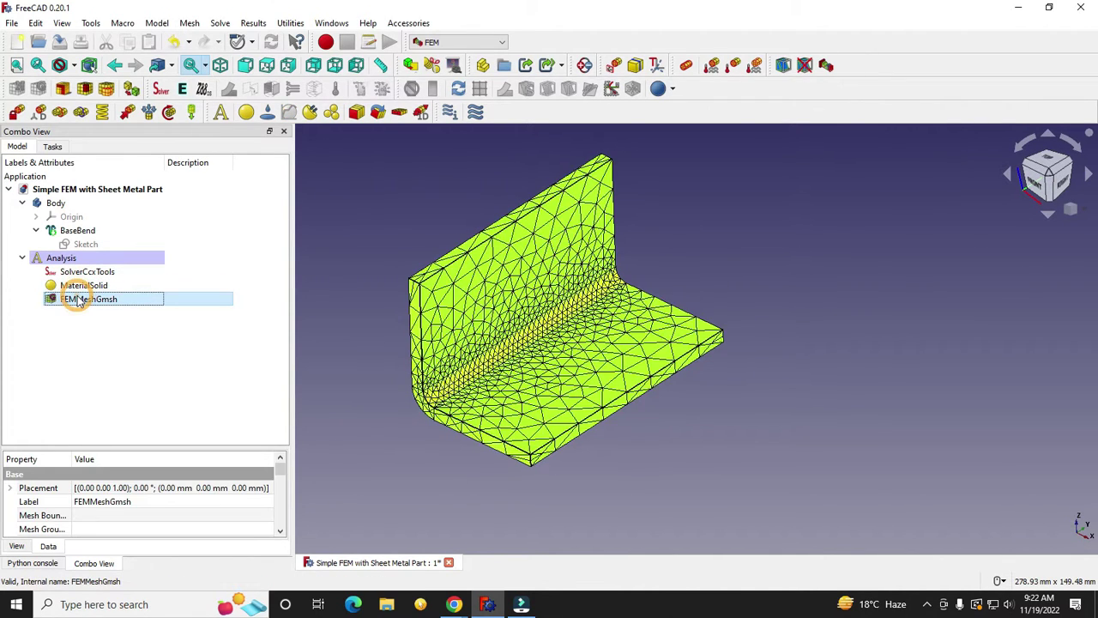
left_click(362, 271)
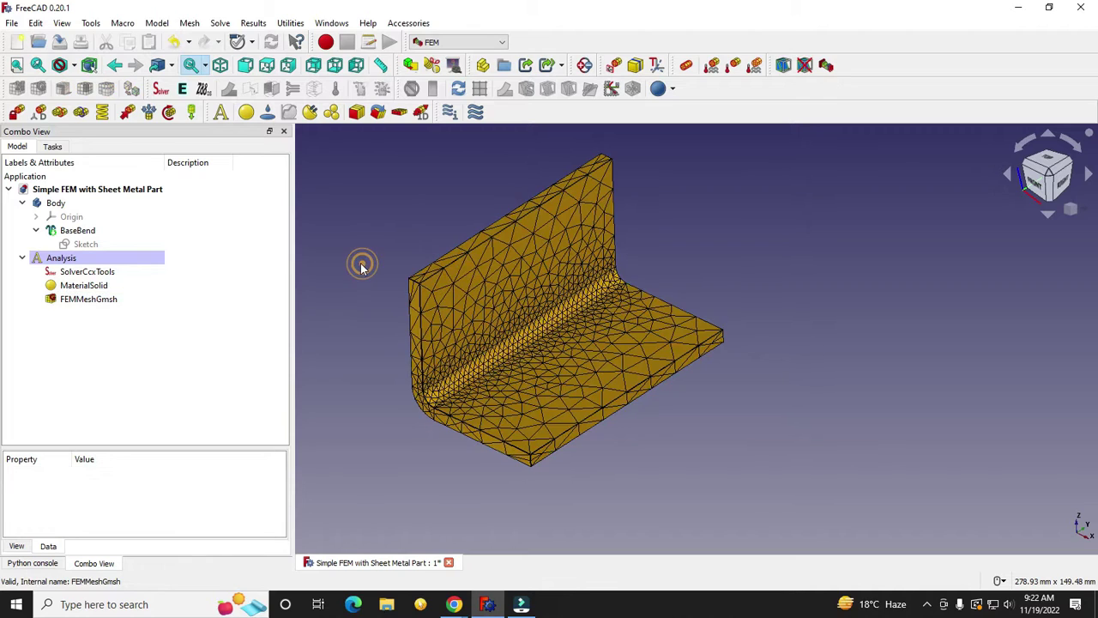
left_click(90, 299)
key("space")
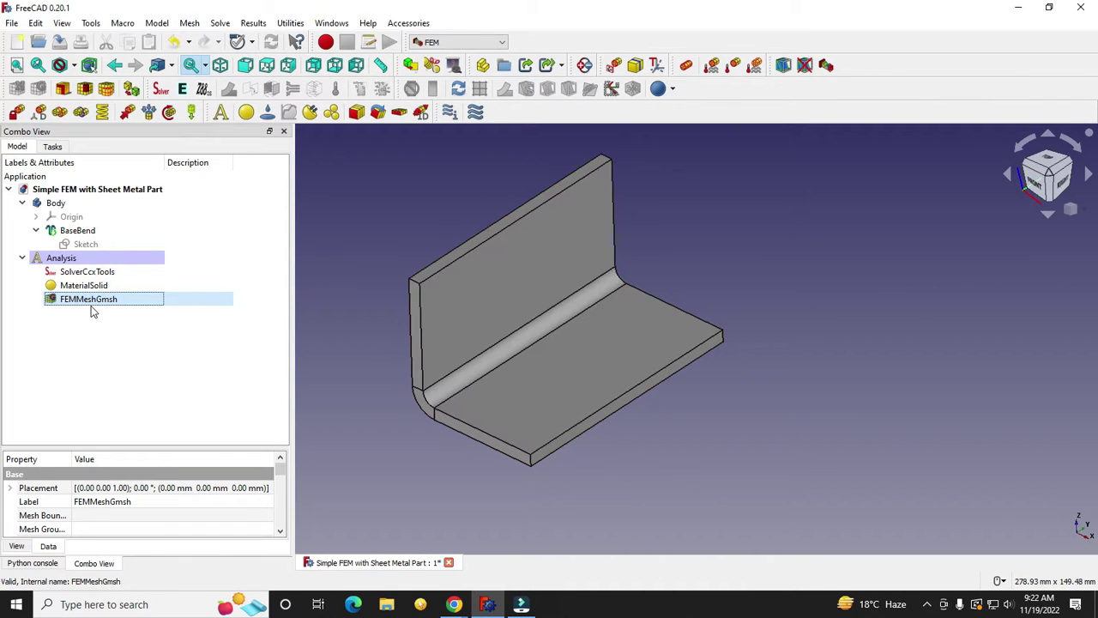
- Orbit the bracket until its bottom face is exposed, then clear the selection
middle_click_drag(460, 455, 487, 346)
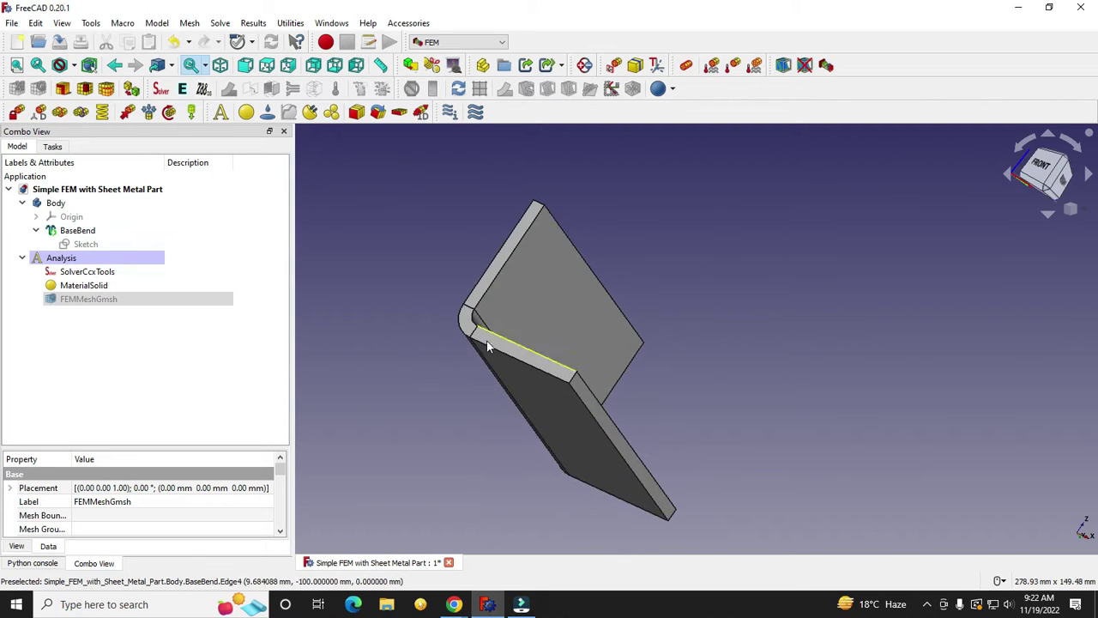
middle_click(527, 422)
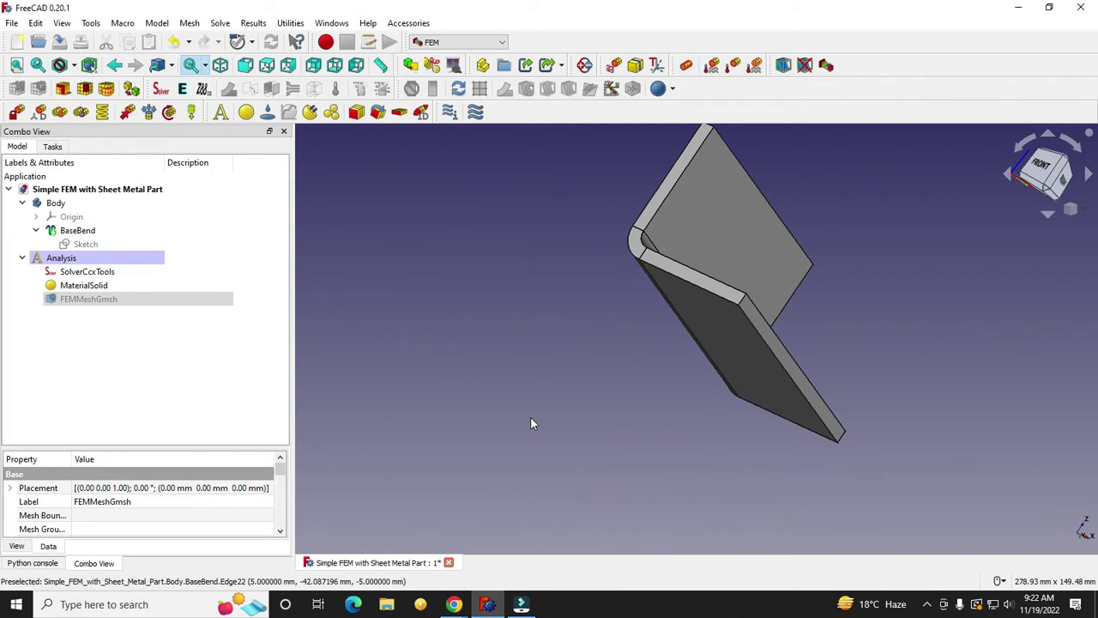
left_click(706, 344)
scroll(558, 360, "down", 2)
middle_click_drag(557, 361, 494, 426)
middle_click_drag(642, 434, 678, 376)
left_click(407, 323)
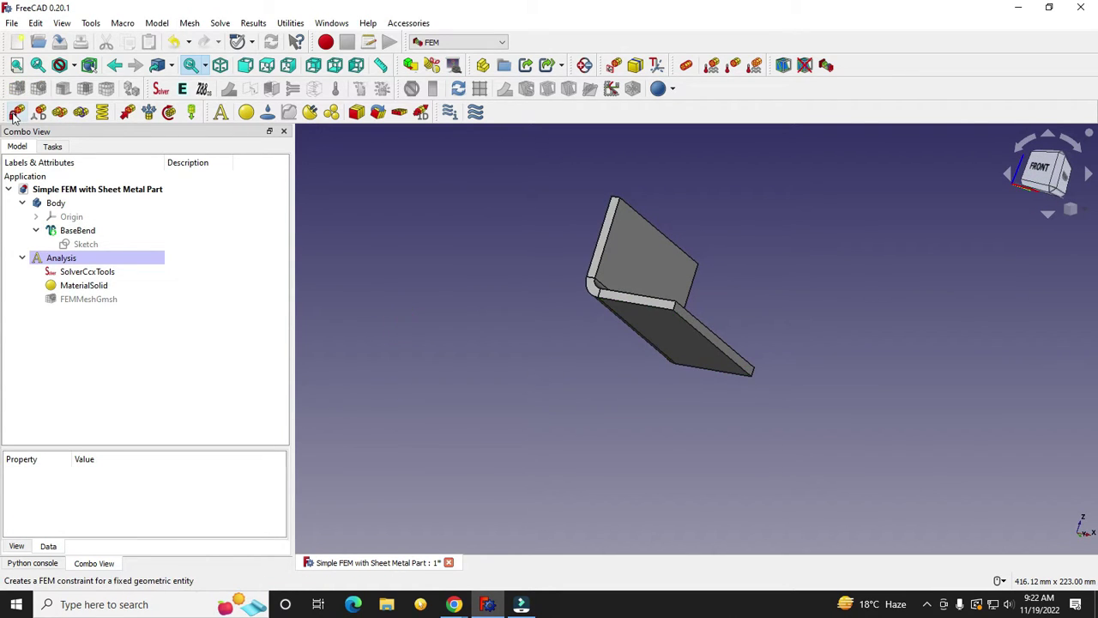
- Add a fixed support constraint on the bracket's bottom face BaseBend:Face9
left_click(15, 115)
left_click(79, 243)
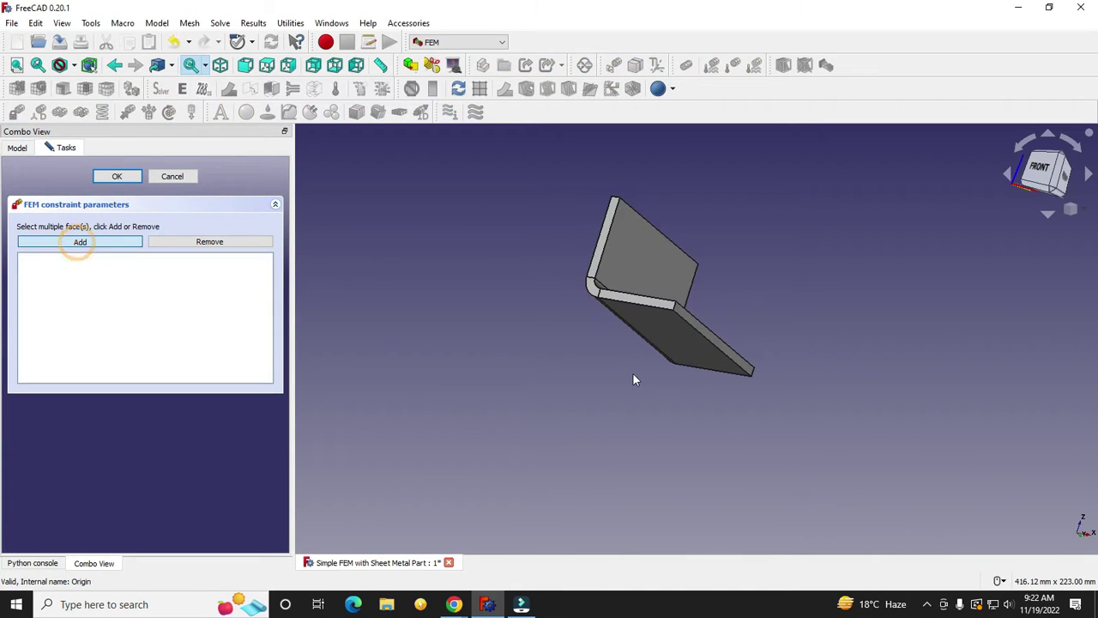
left_click(669, 343)
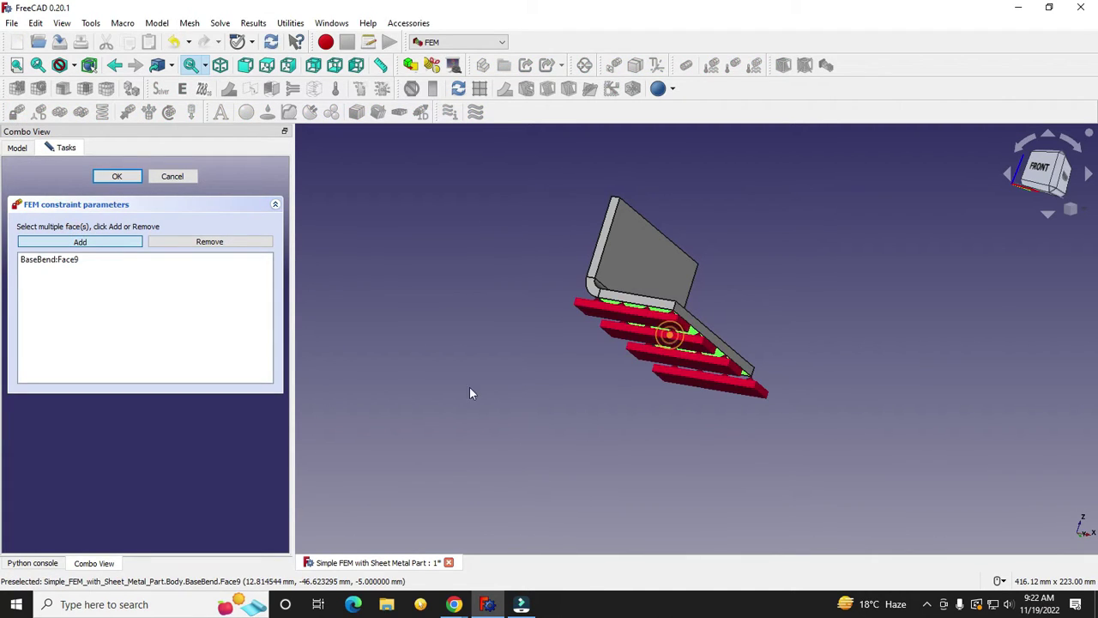
left_click(119, 176)
- Orbit the constrained bracket around to a front view
middle_click_drag(488, 330, 438, 399)
scroll(679, 266, "up", 5)
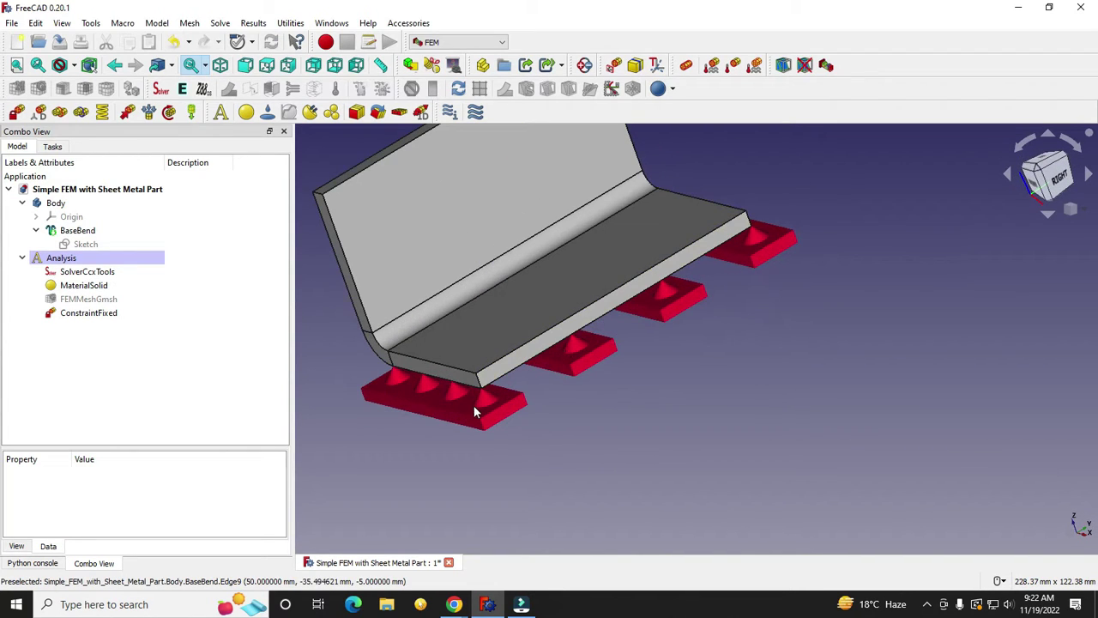
middle_click_drag(613, 372, 643, 370)
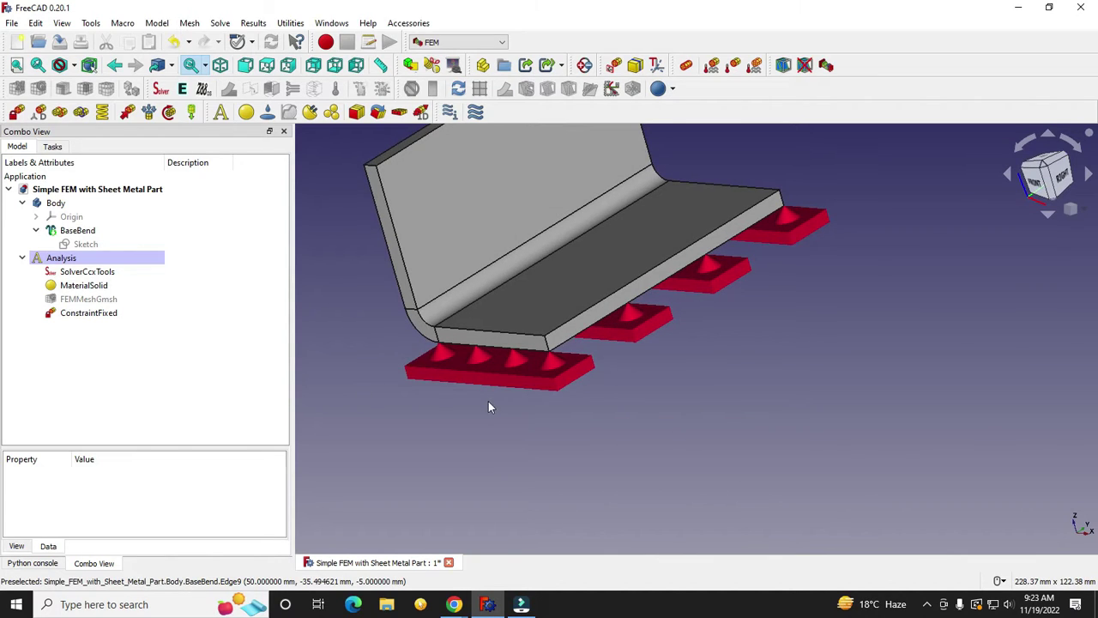
scroll(483, 419, "down", 3)
middle_click_drag(404, 351, 543, 275)
- Start a force constraint and assign it to the bracket's upright face BaseBend:Face14
left_click(463, 378)
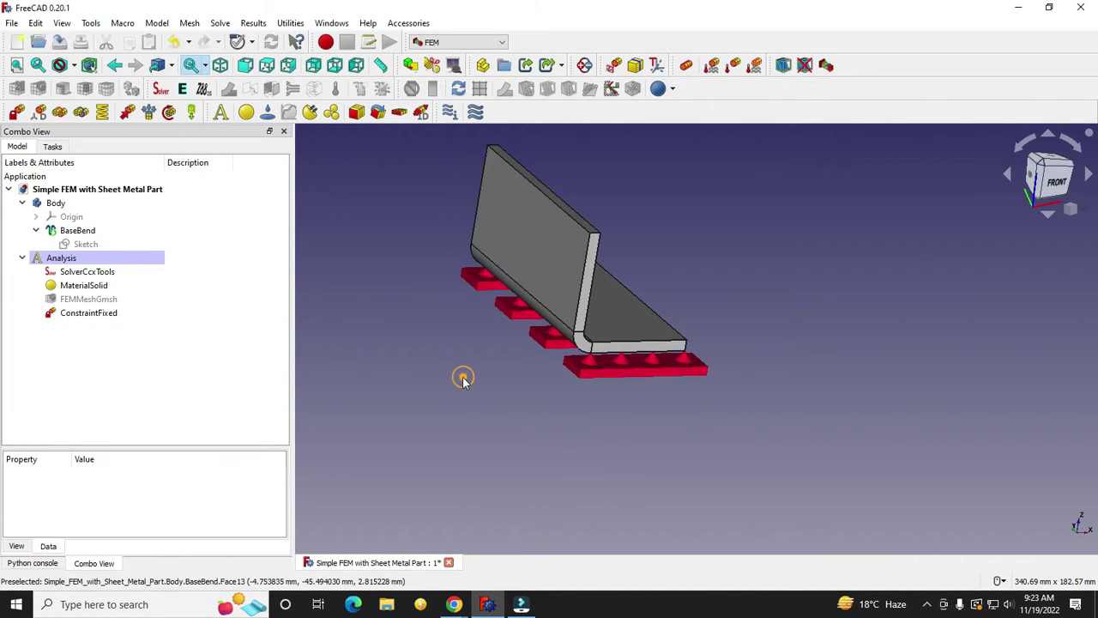
left_click(129, 116)
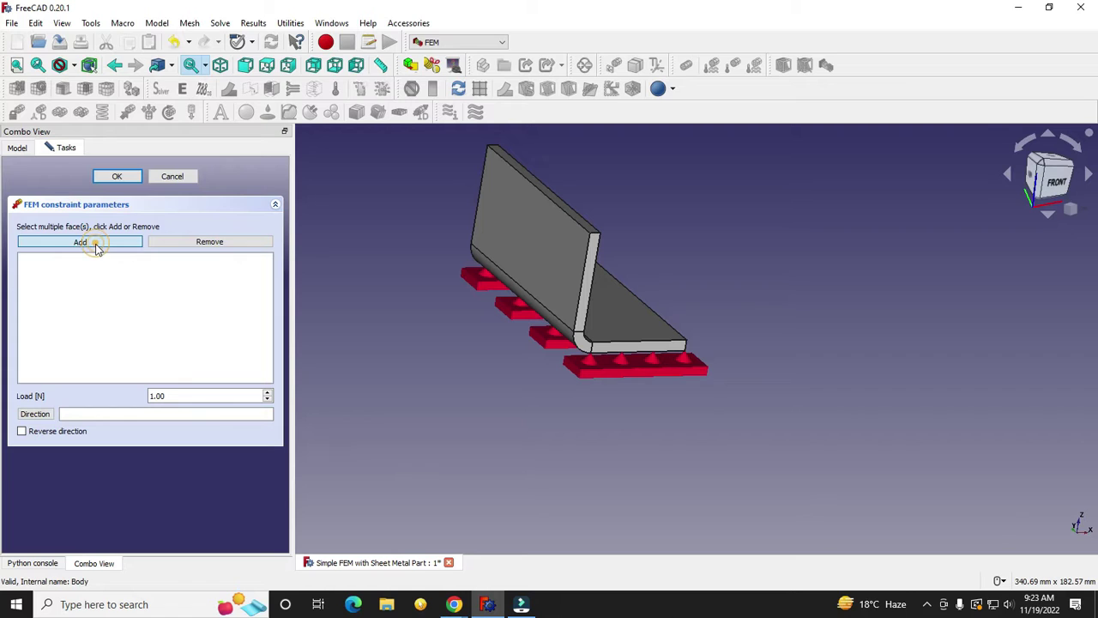
left_click(95, 243)
left_click(507, 245)
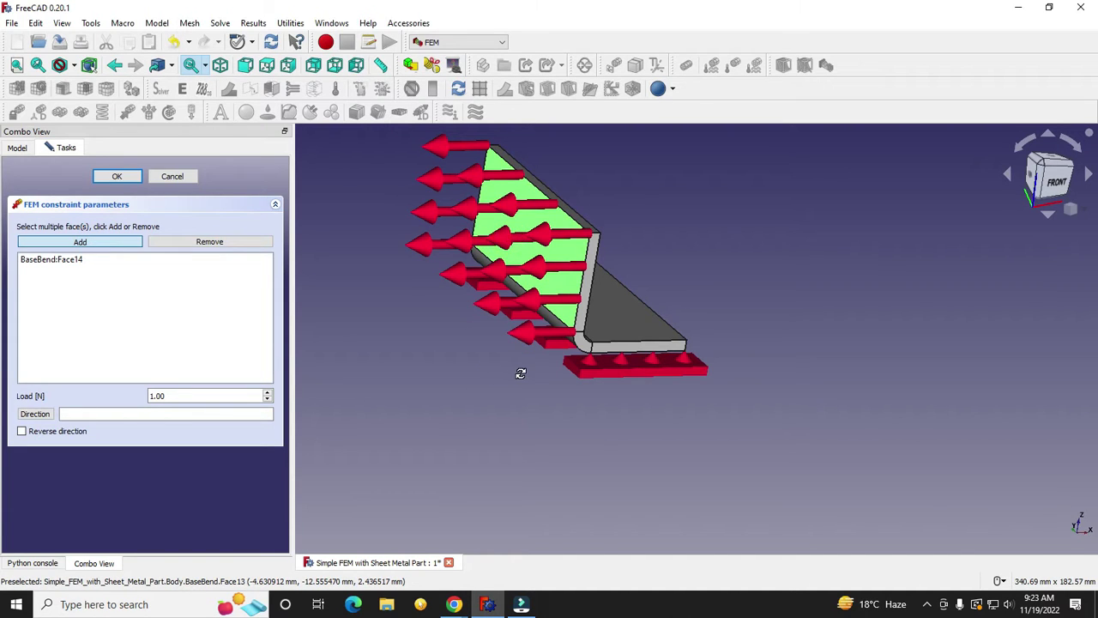
middle_click_drag(521, 374, 420, 358)
scroll(559, 212, "up", 3)
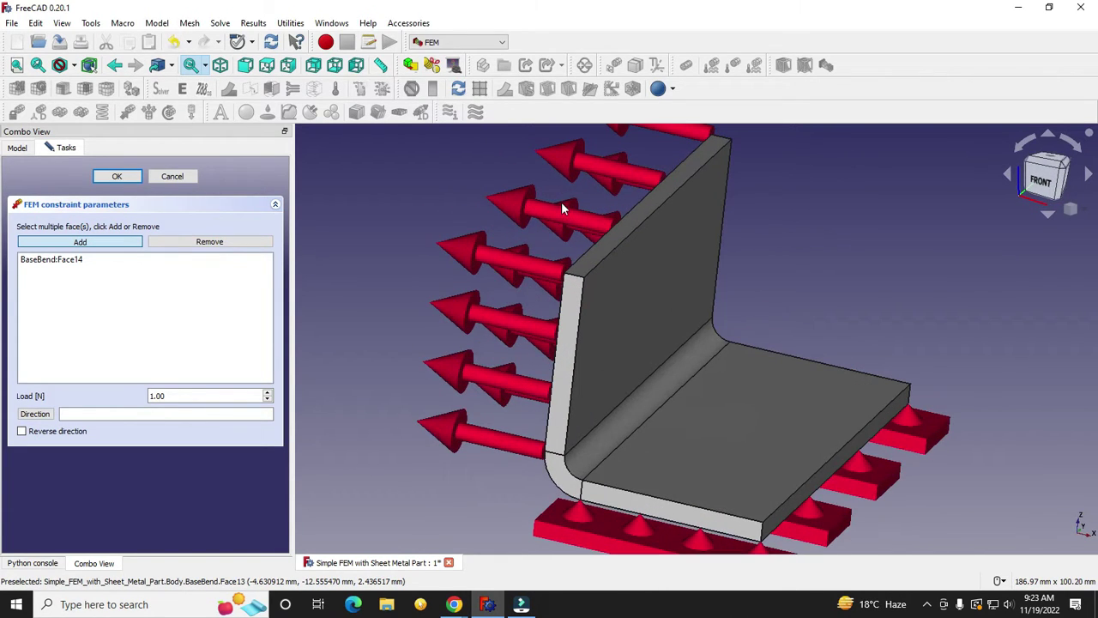
scroll(420, 282, "down", 2)
scroll(513, 271, "up", 2)
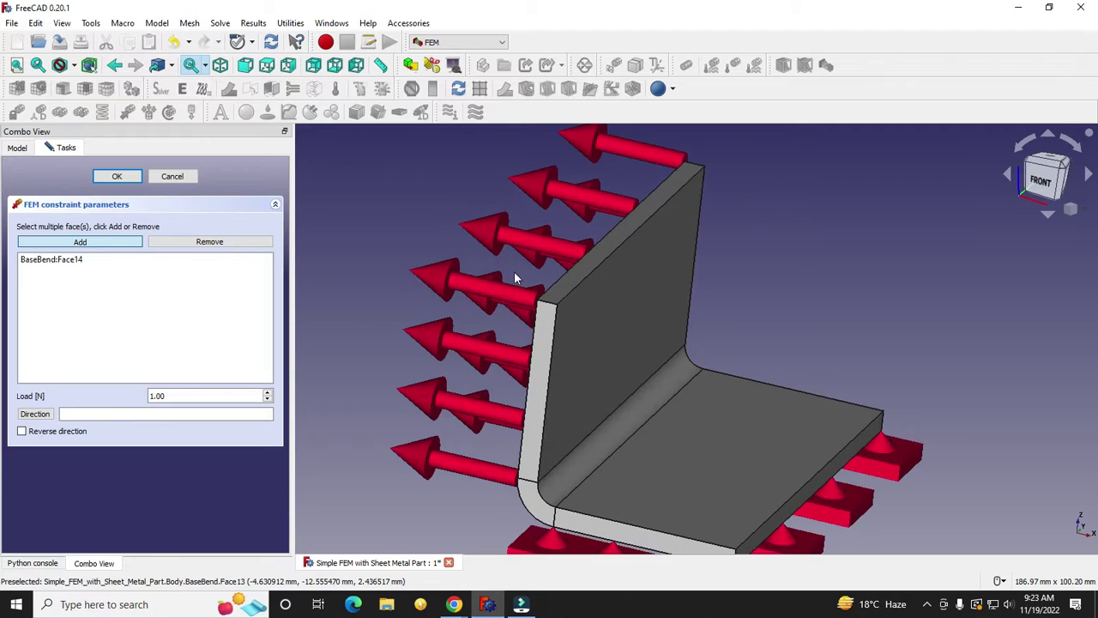
- Reverse the force direction so arrows push into the face, and enter a 500 N load
left_click(21, 432)
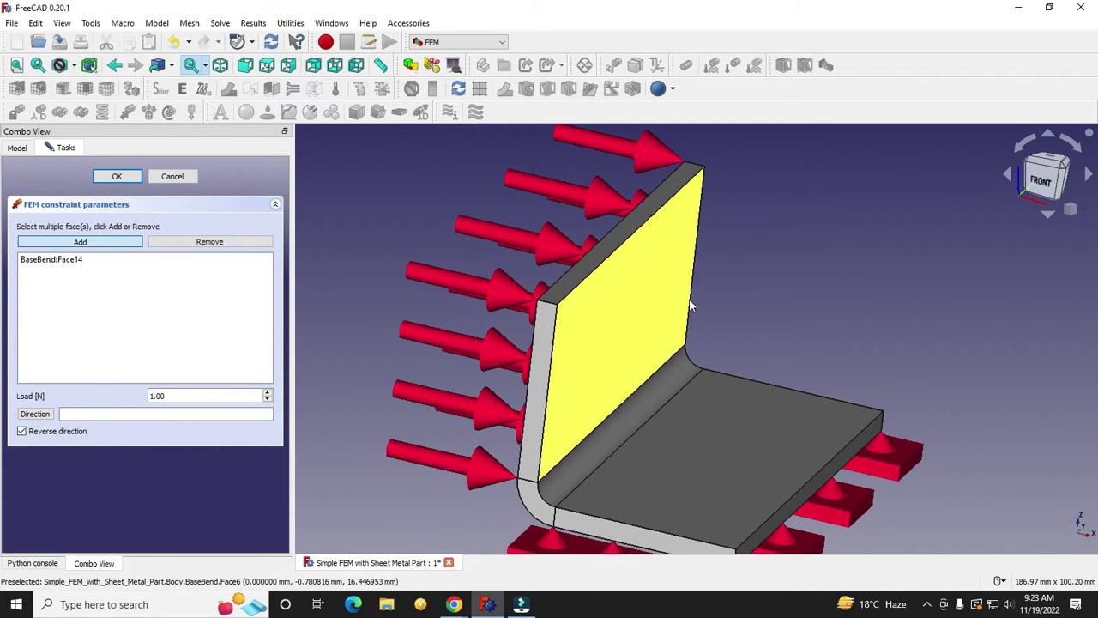
middle_click_drag(694, 301, 766, 311)
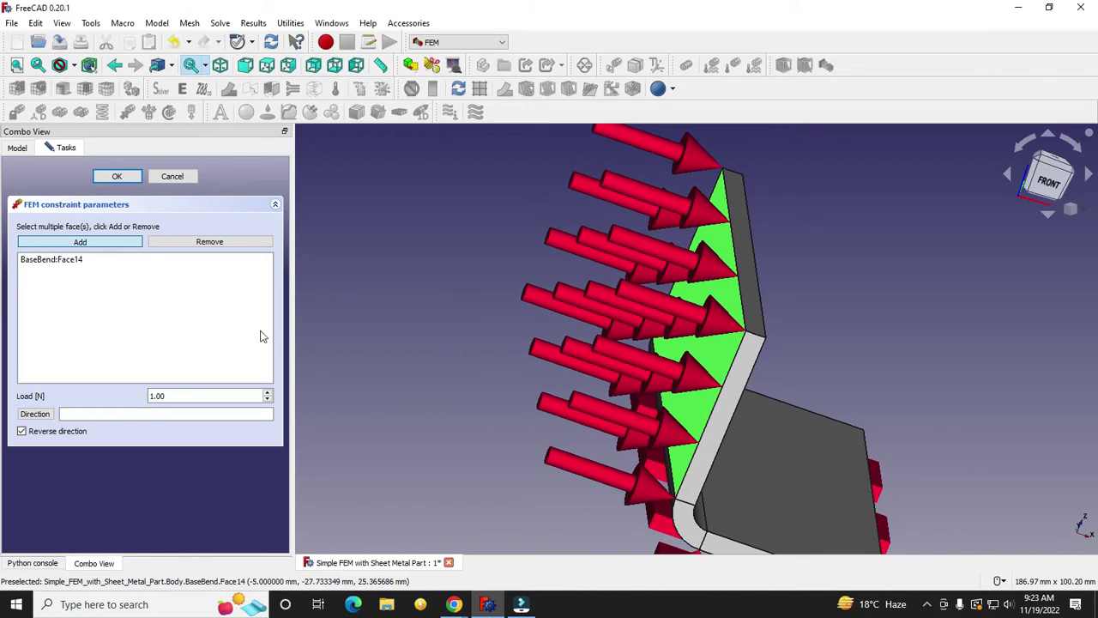
left_click(156, 395)
double_click(155, 395)
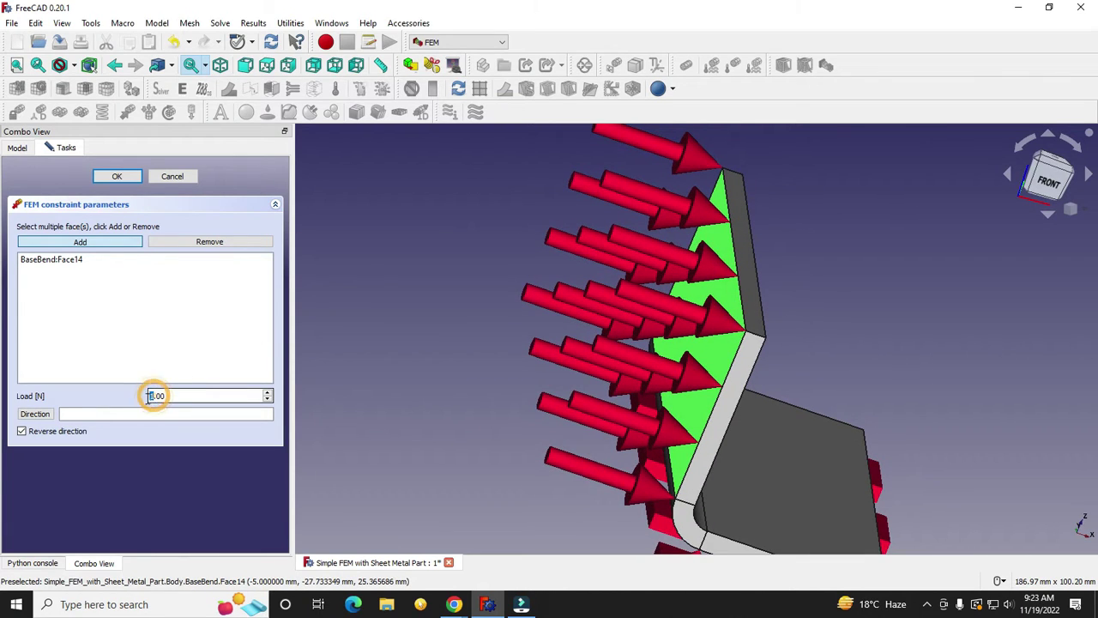
middle_click_drag(857, 314, 774, 295)
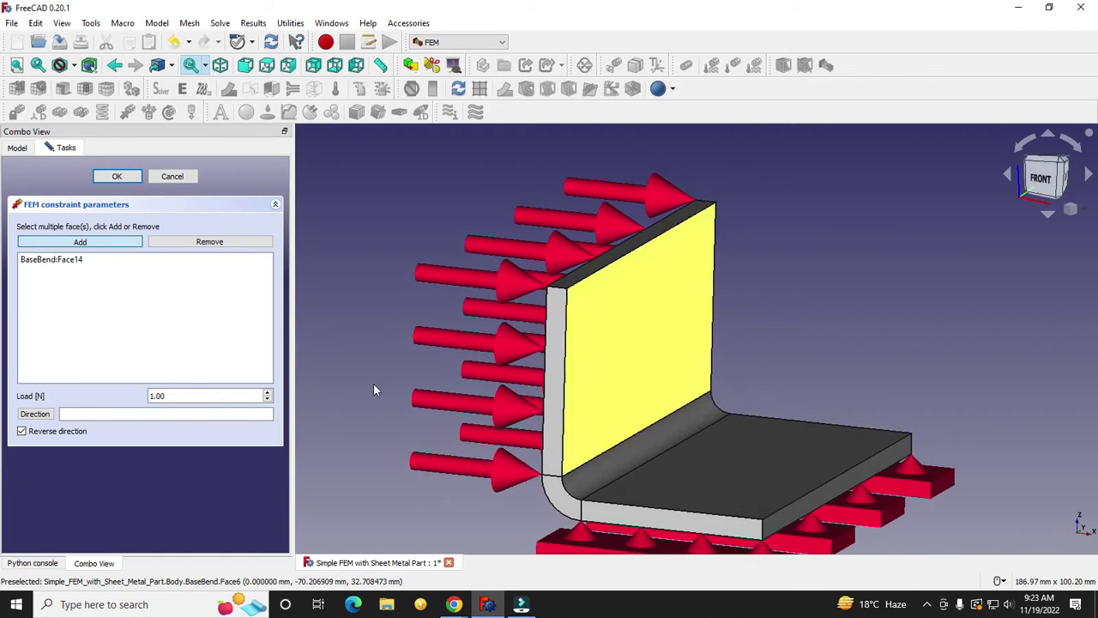
double_click(155, 395)
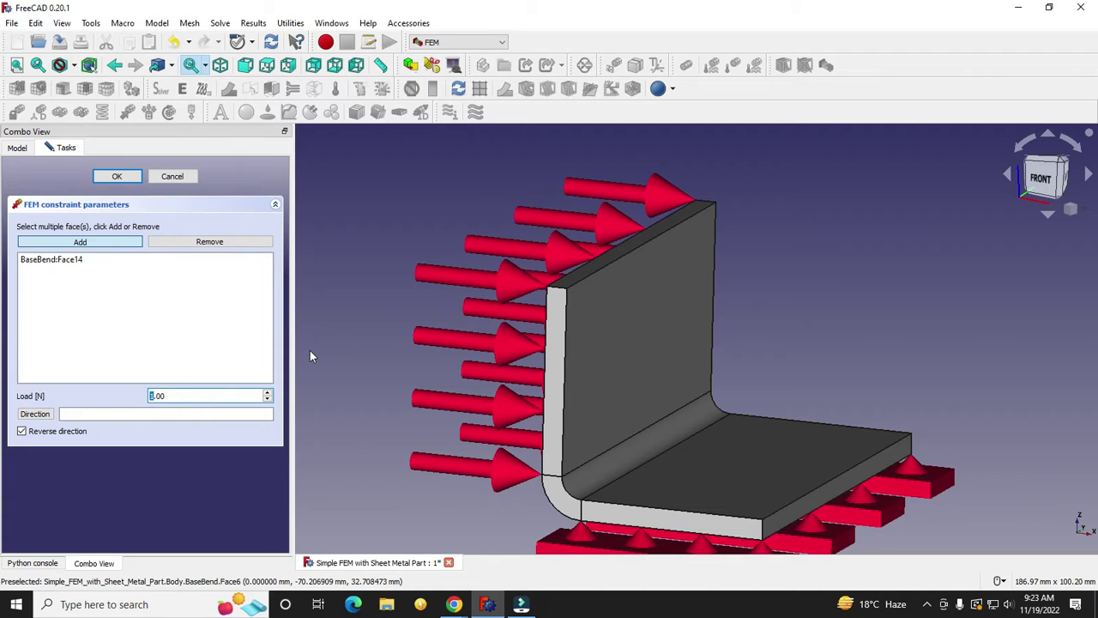
type("500")
- Confirm the 500 N force, run SolverCcxTools, and open the CCX_Results displacement display
left_click(117, 179)
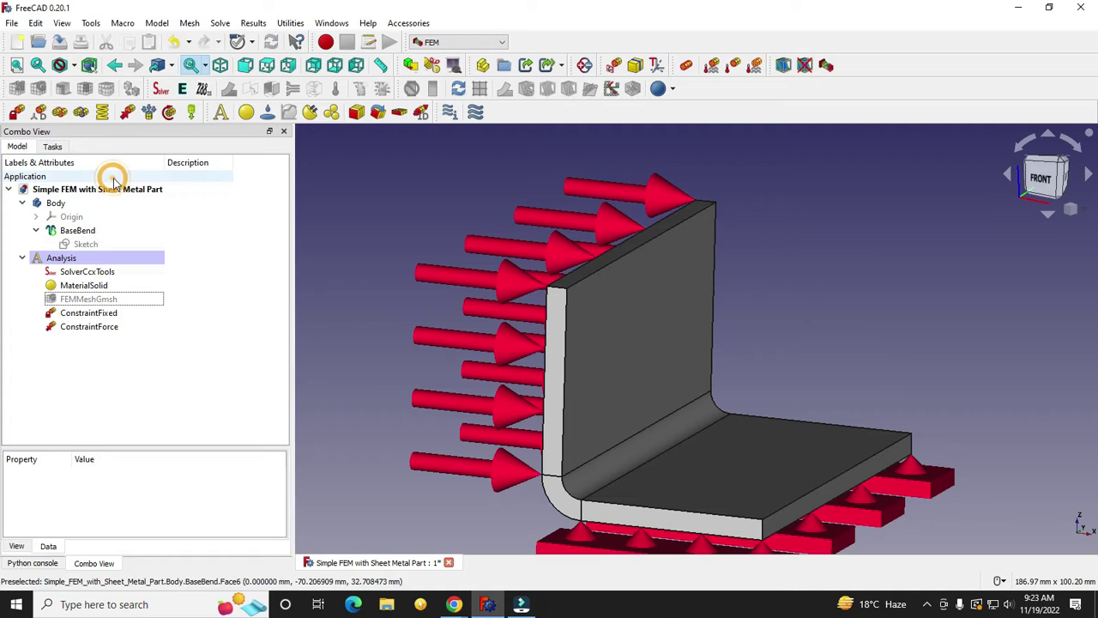
scroll(423, 276, "down", 3)
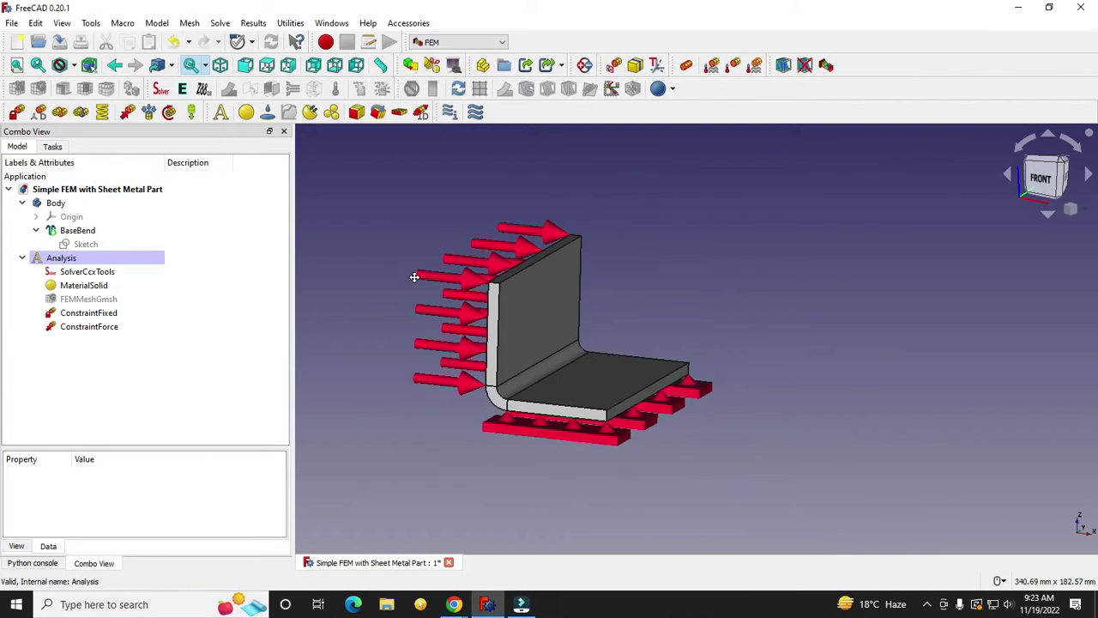
middle_click_drag(422, 275, 441, 289)
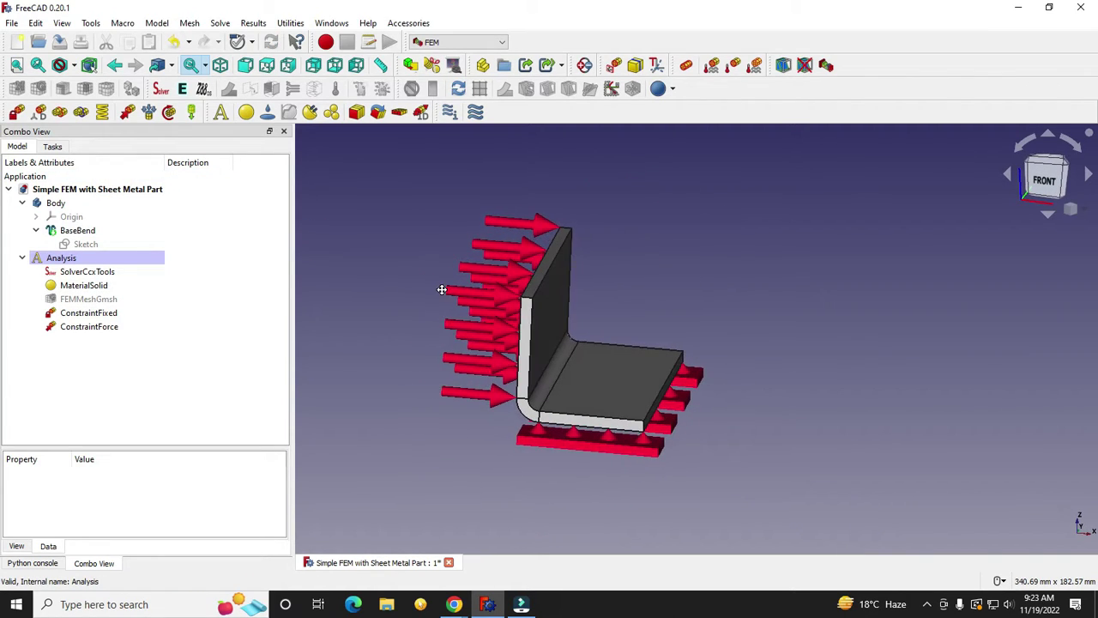
left_click(86, 272)
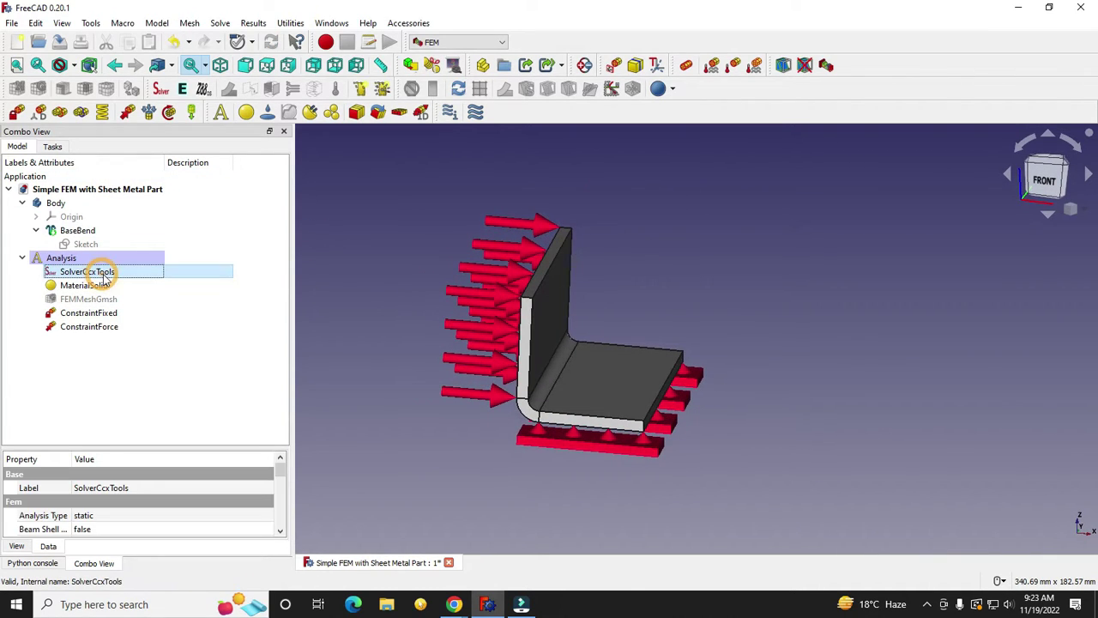
left_click(382, 92)
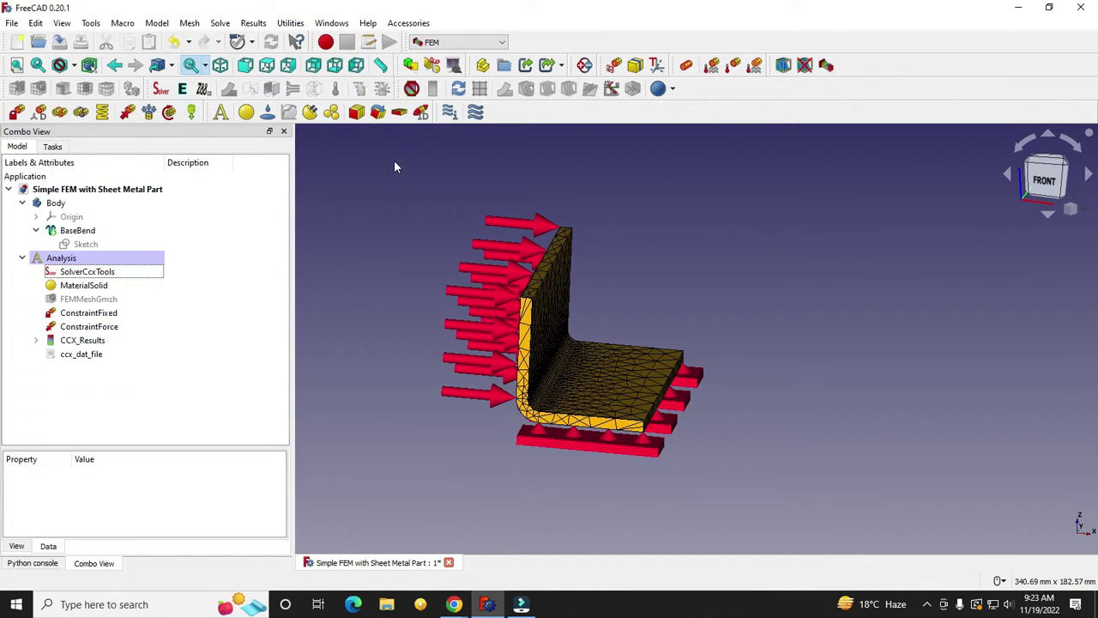
double_click(89, 342)
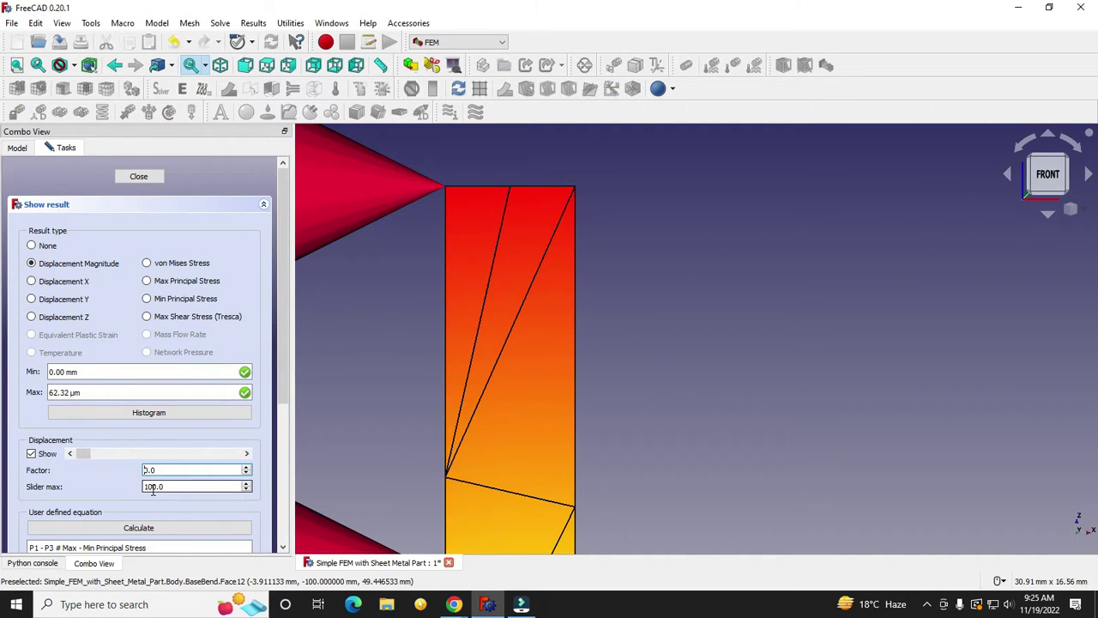
- Try several deformation factors, including 2.0 and 30.0, to exaggerate the displaced shape
left_click_drag(82, 453, 114, 453)
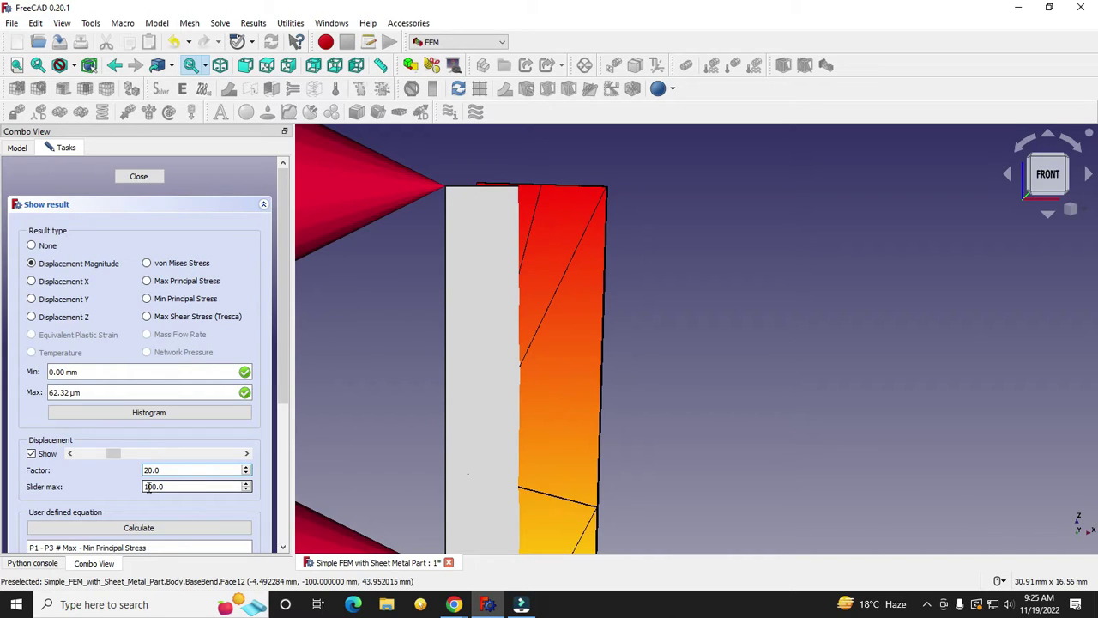
key("BackSpace")
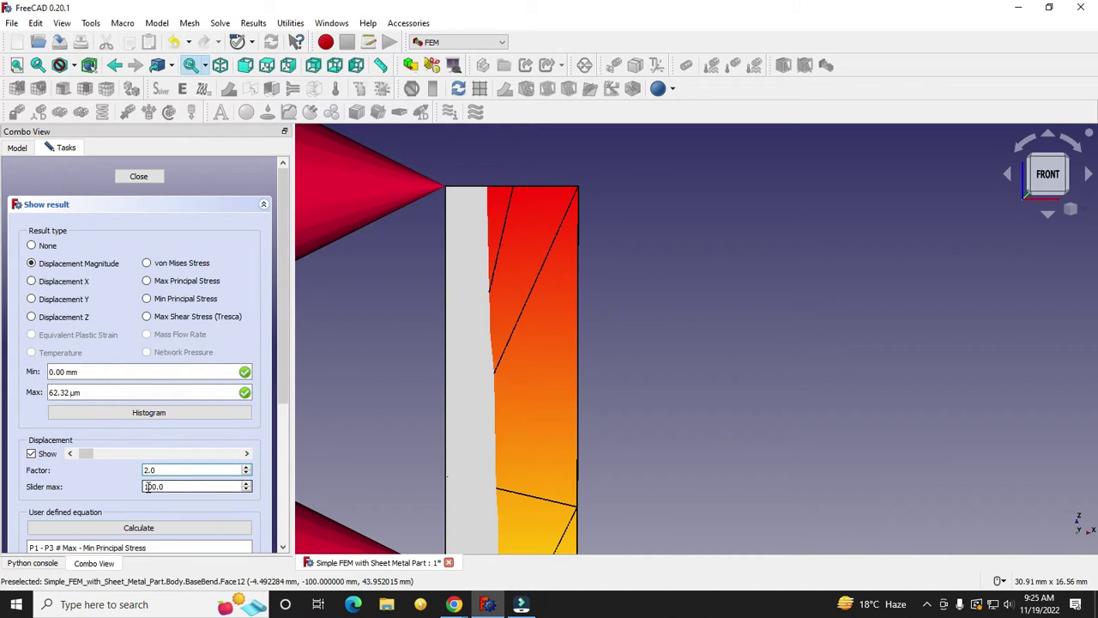
key("BackSpace")
type("30")
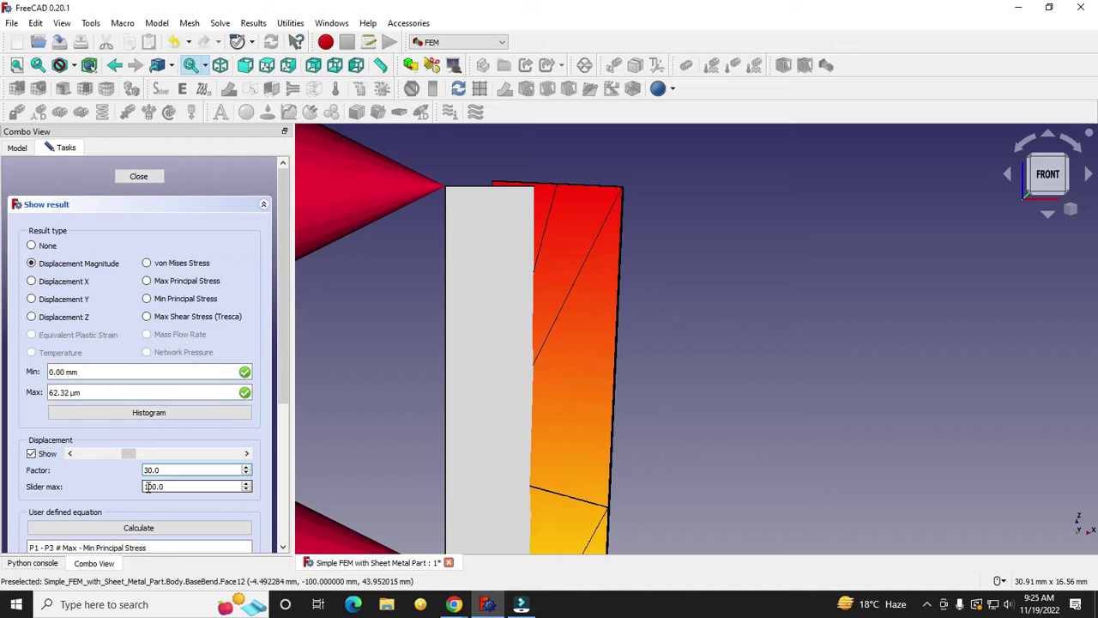
scroll(561, 282, "up", 4)
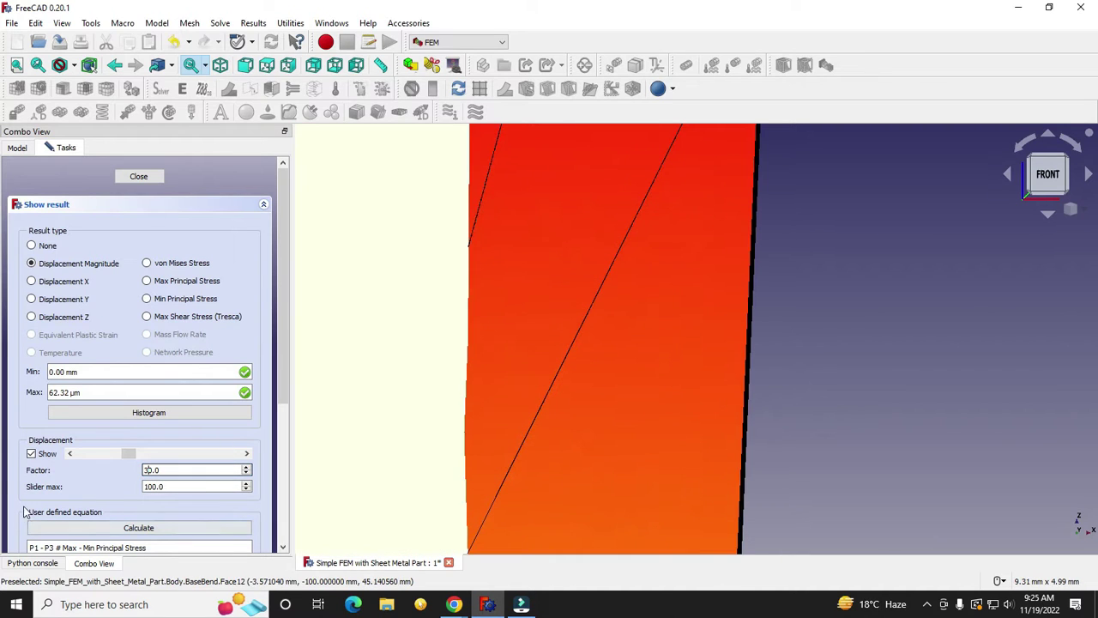
left_click_drag(127, 453, 79, 458)
scroll(548, 424, "down", 5)
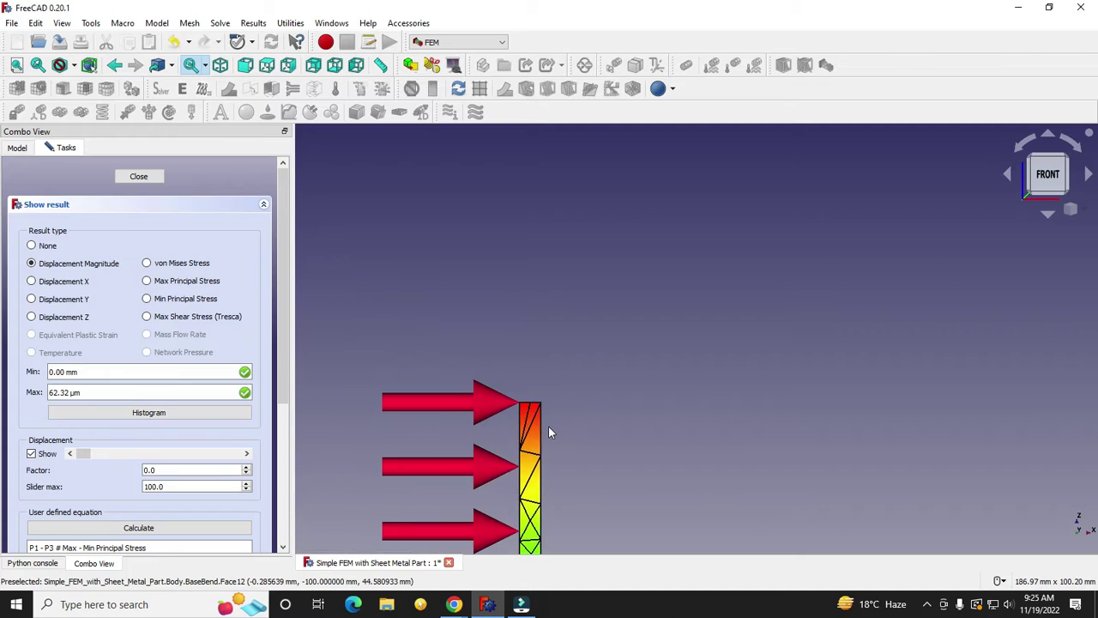
- Set the deformation factor to 1.0, switch to front view, and close the results display
double_click(148, 469)
type("1.0")
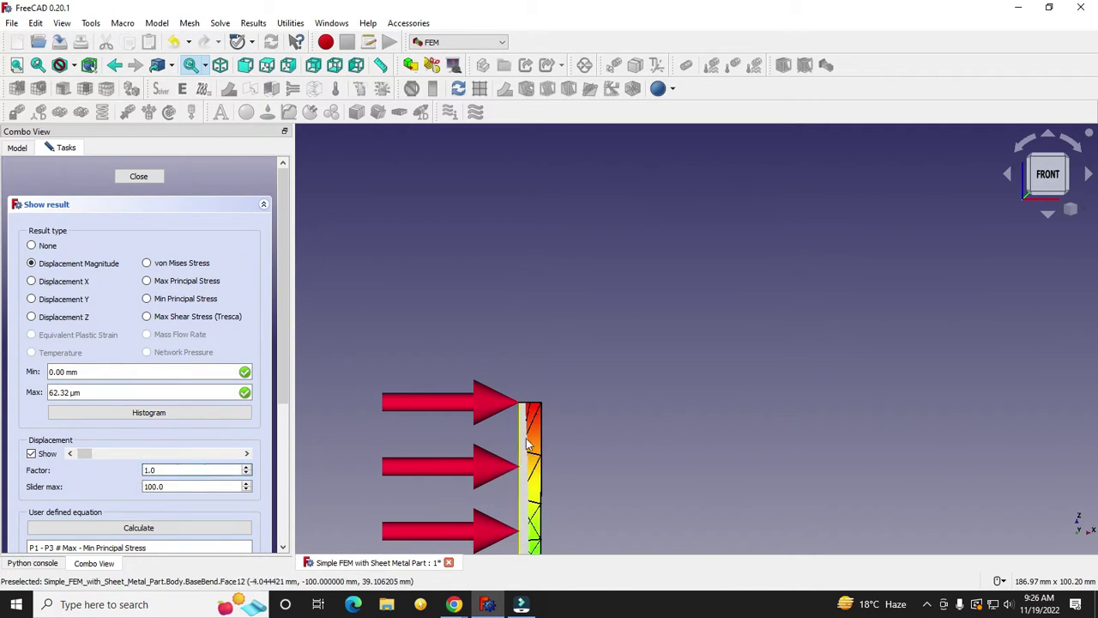
scroll(528, 443, "up", 3)
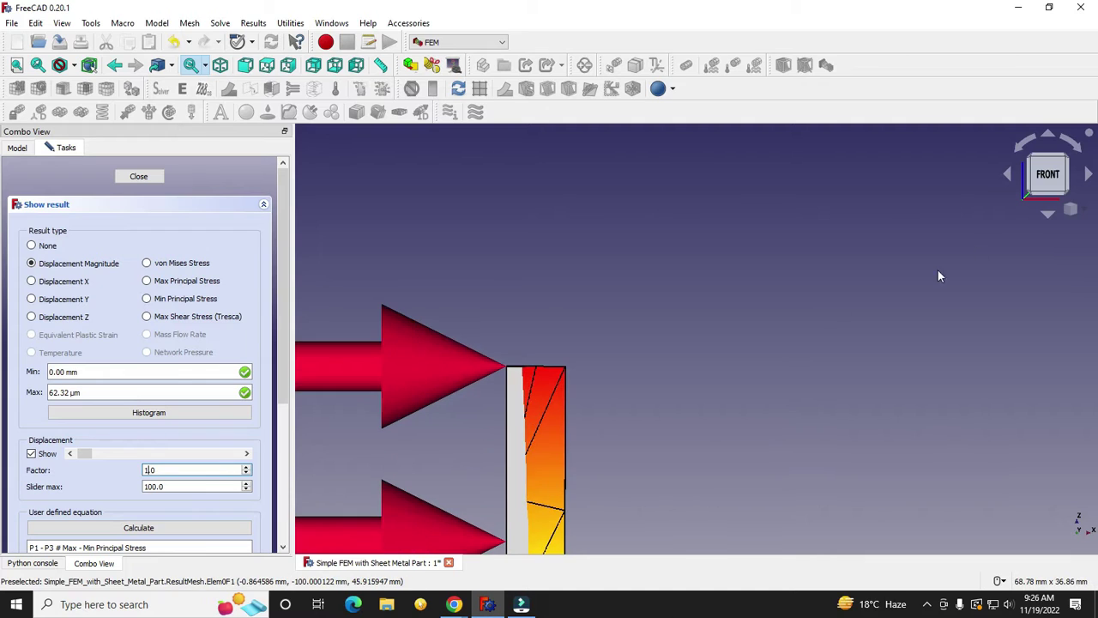
left_click(1082, 206)
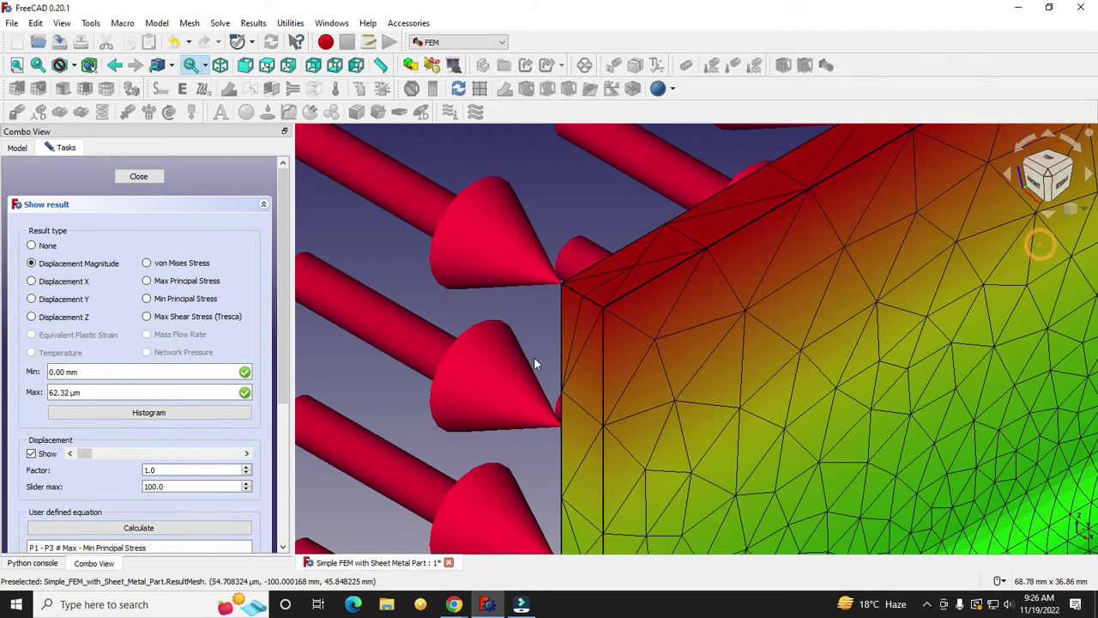
scroll(534, 357, "down", 5)
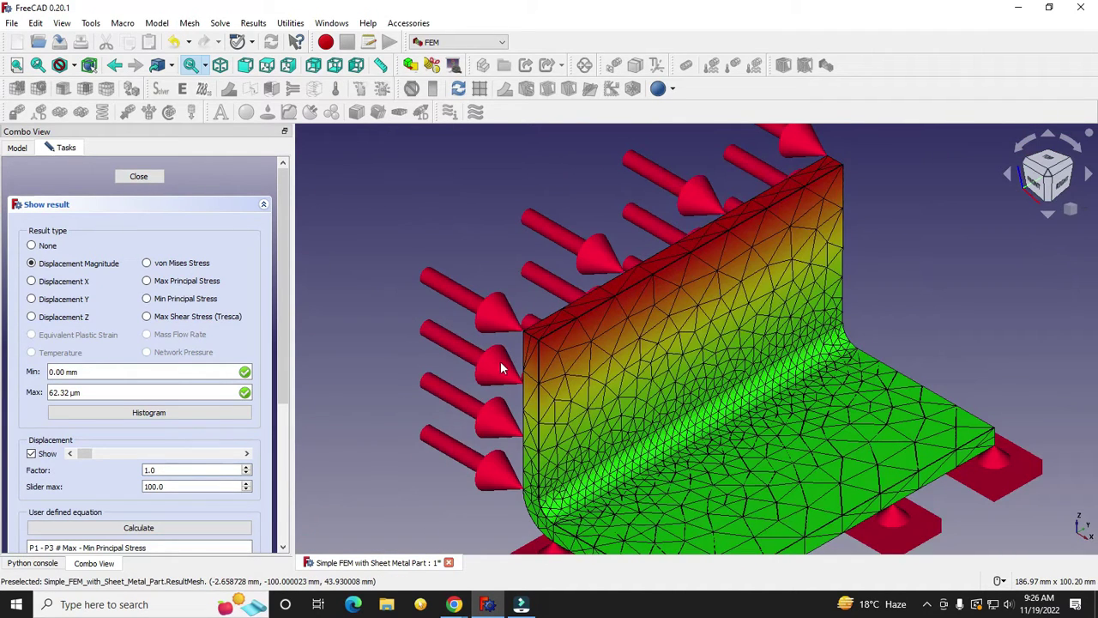
left_click(1038, 185)
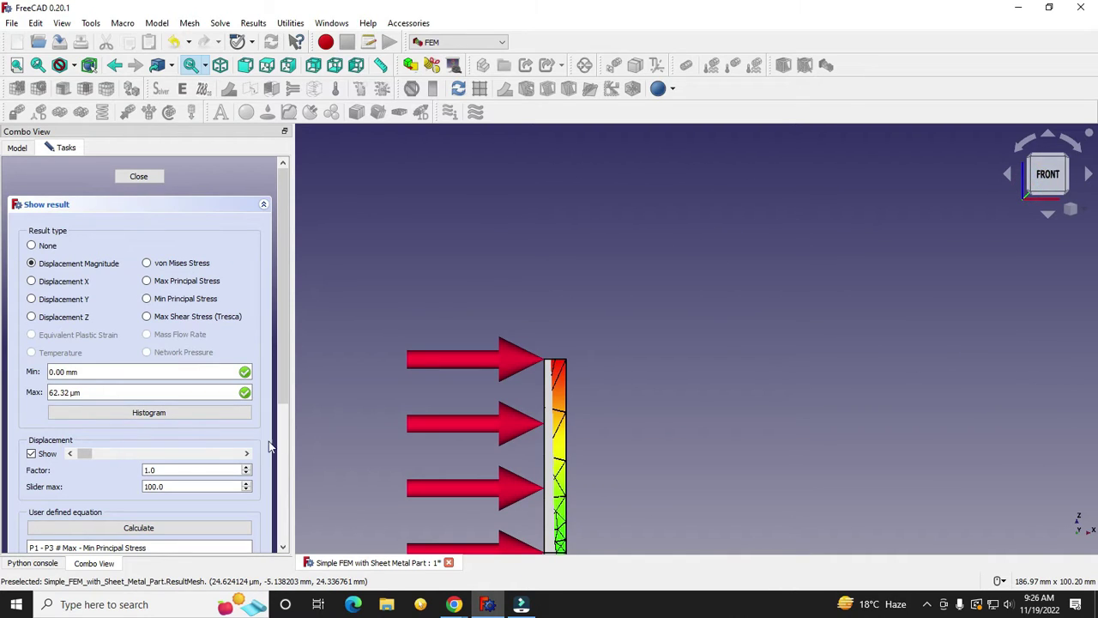
left_click(137, 176)
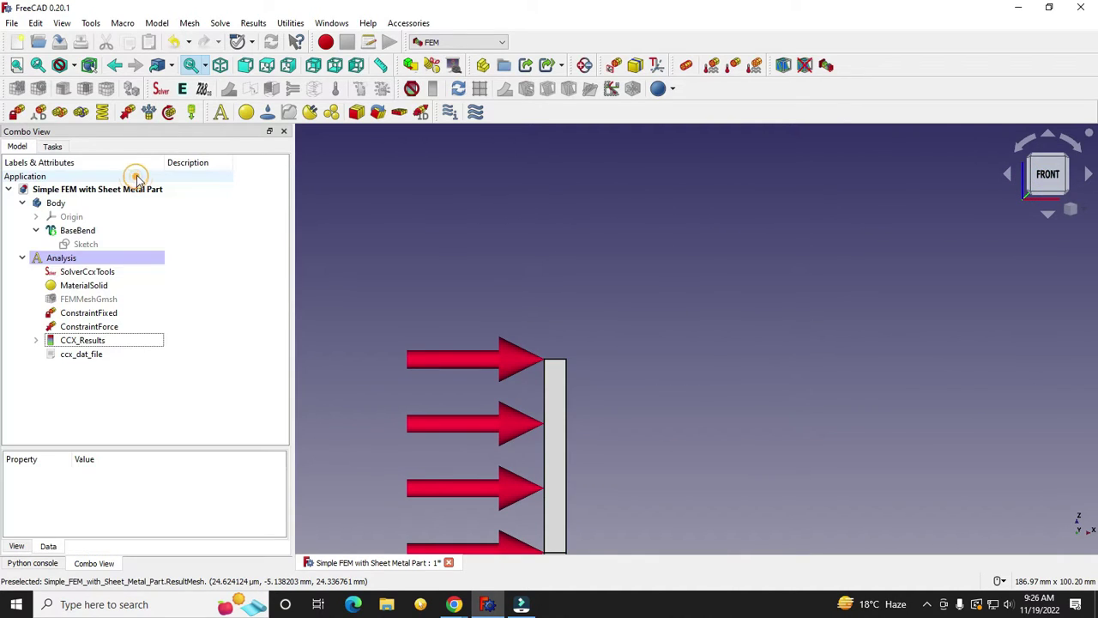
- Change the ConstraintForce load from 500 N to 100 N
double_click(85, 325)
left_click(152, 396)
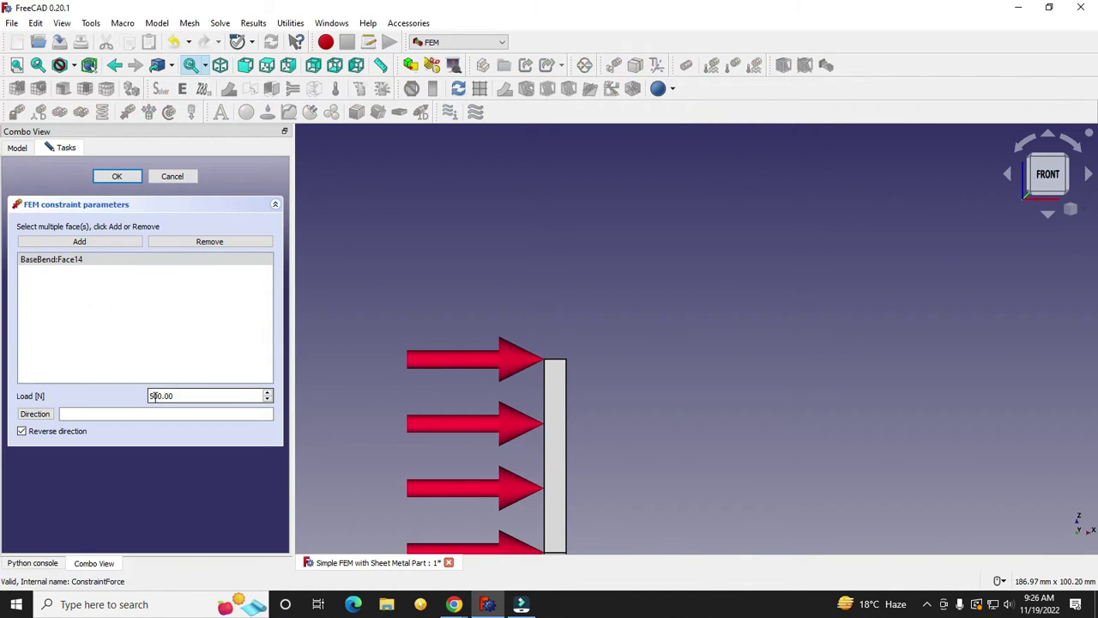
left_click_drag(153, 395, 127, 393)
type("10")
left_click(117, 176)
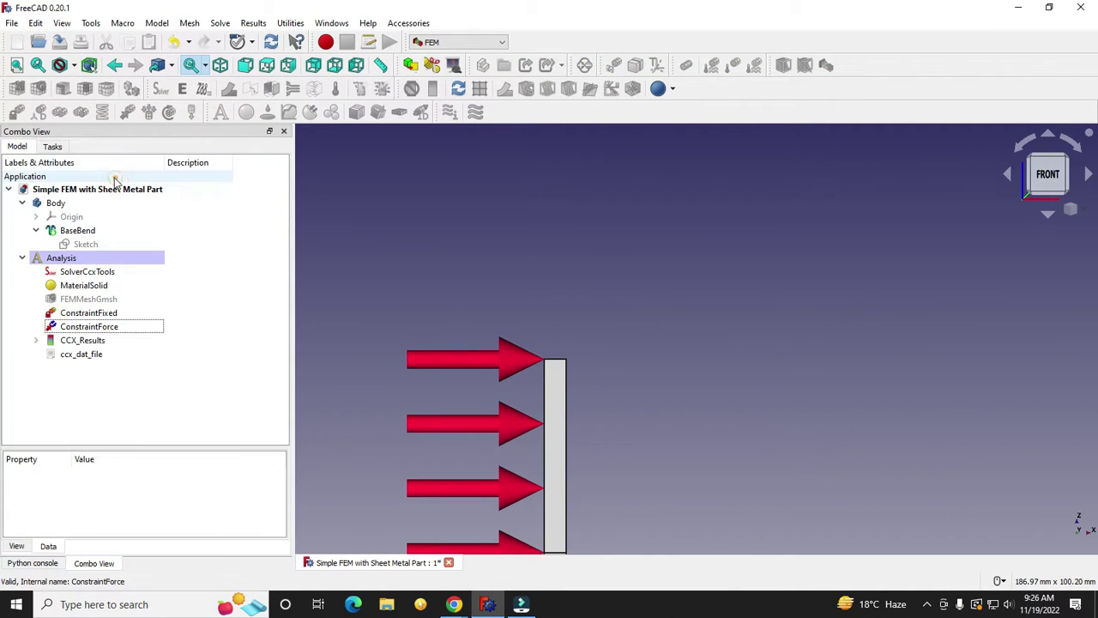
- Delete the old CCX_Results, ccx_dat_file and leftover ResultMesh, with the view set to isometric
left_click(84, 341)
left_click(89, 355, "ctrl")
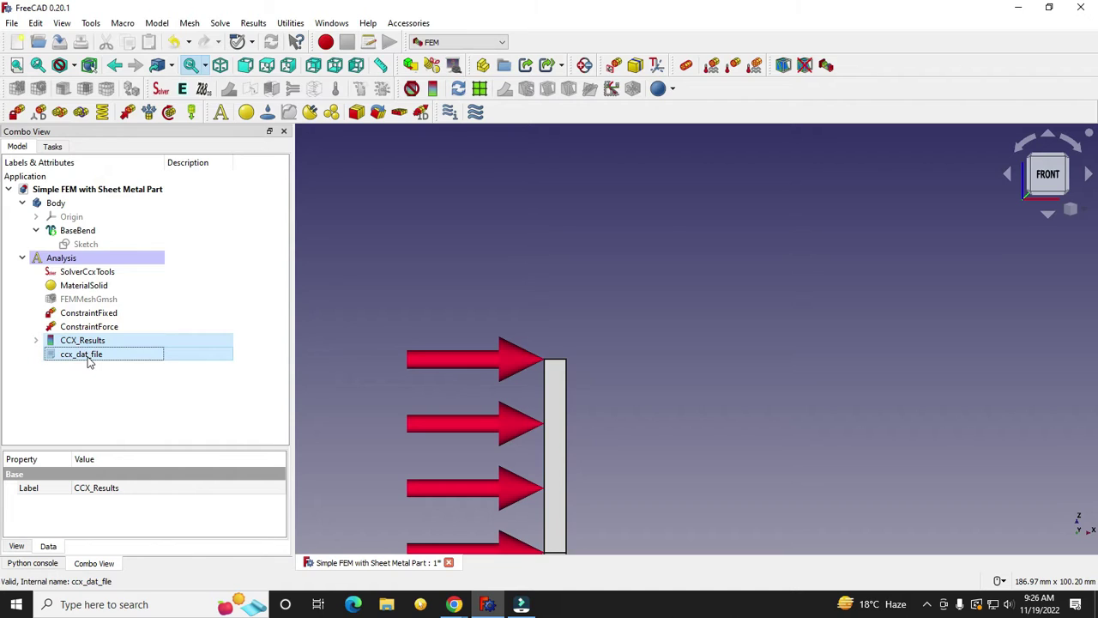
right_click(89, 359)
left_click(137, 187)
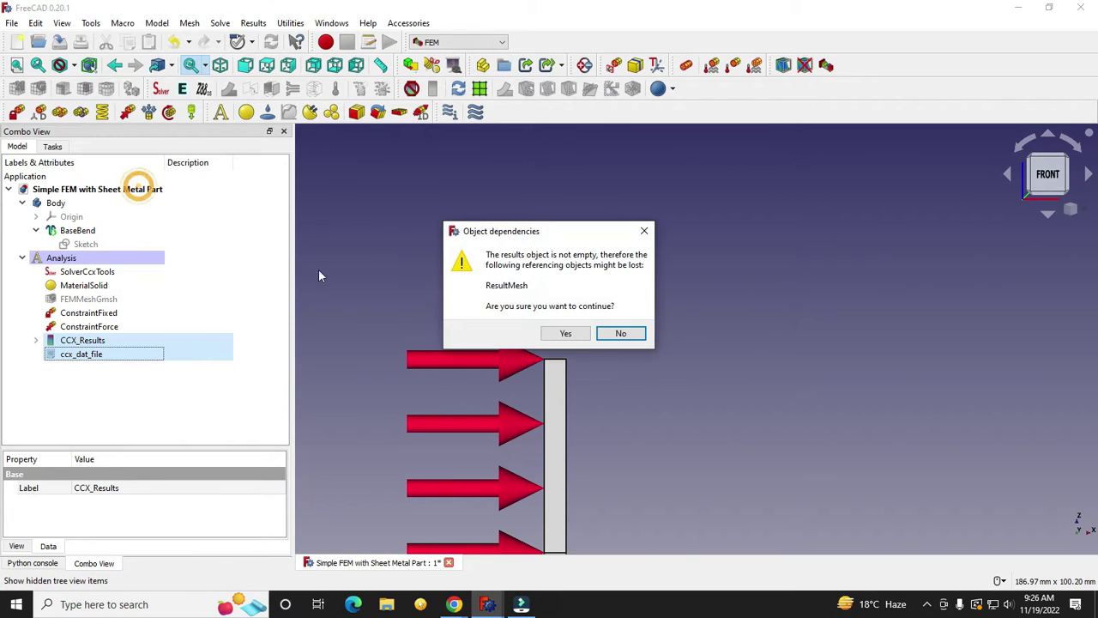
left_click(565, 333)
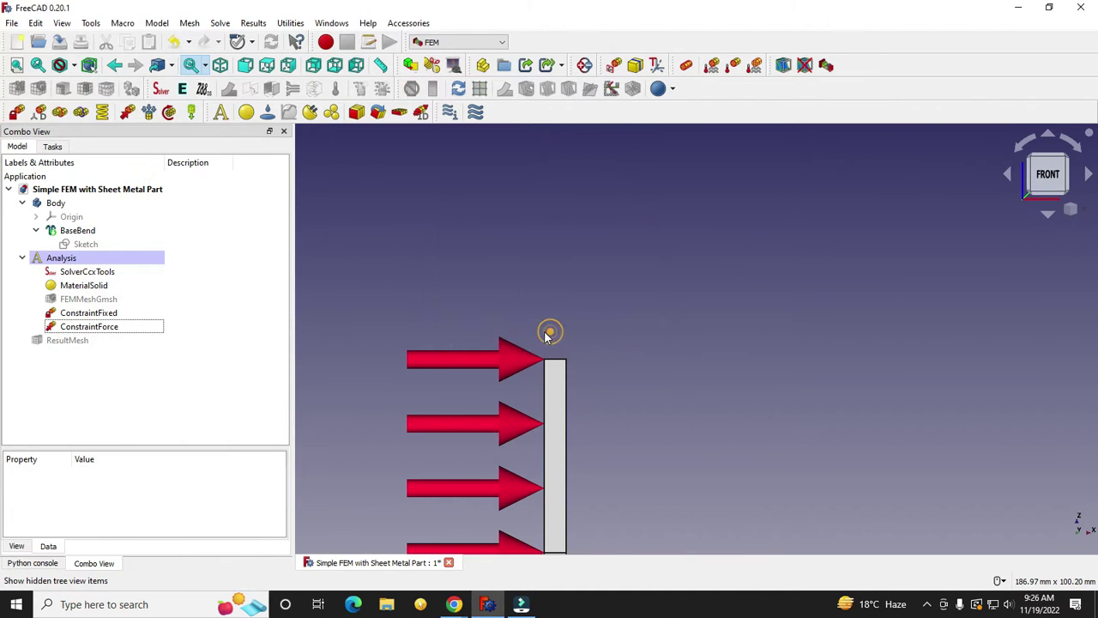
left_click(1086, 210)
left_click(1048, 246)
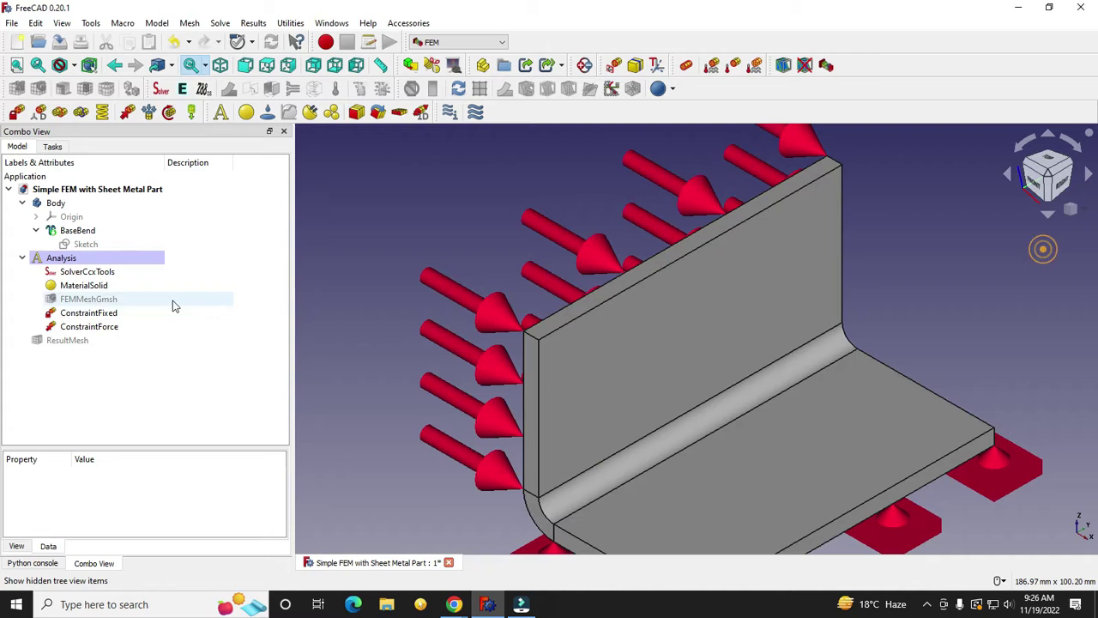
left_click(67, 340)
right_click(67, 340)
left_click(109, 198)
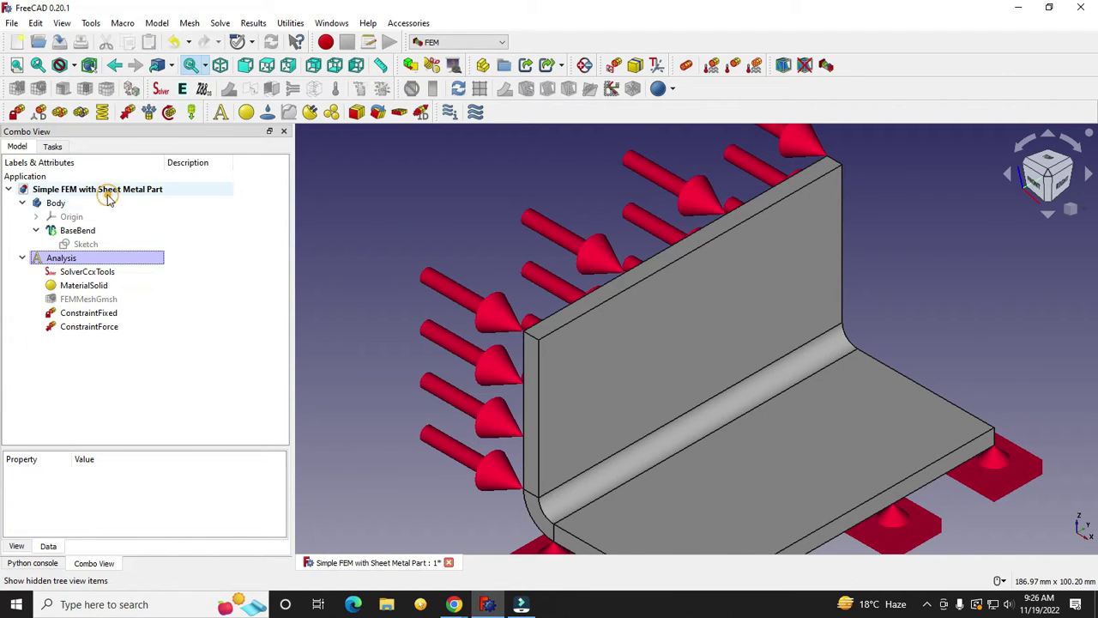
- Hide FEMMeshGmsh, rerun SolverCcxTools, and open the new CCX_Results display
left_click(77, 299)
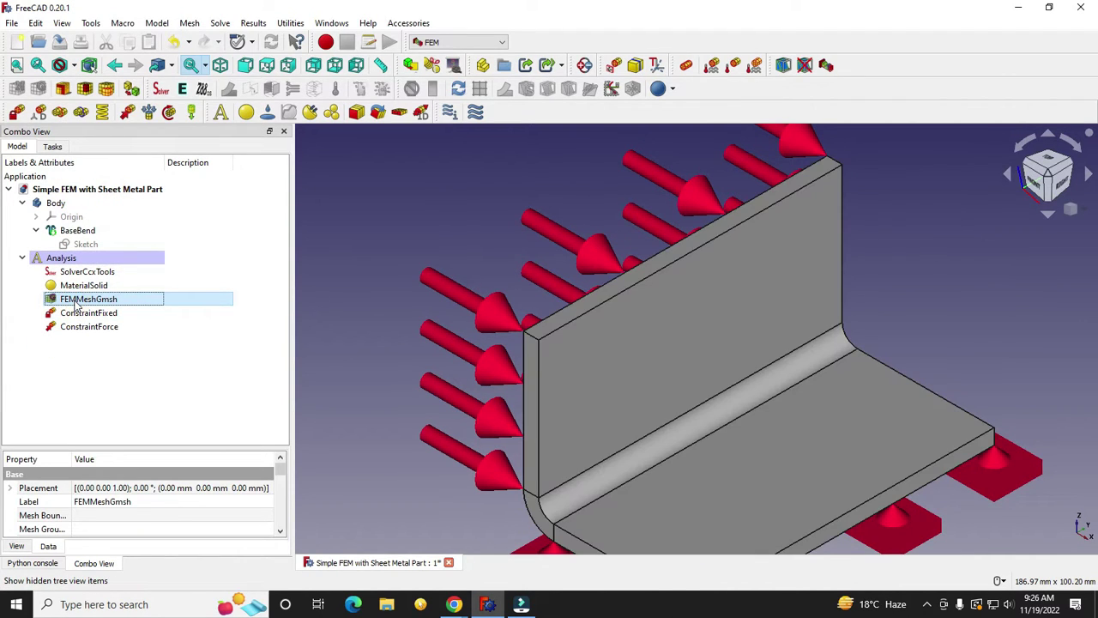
key("space")
left_click(86, 271)
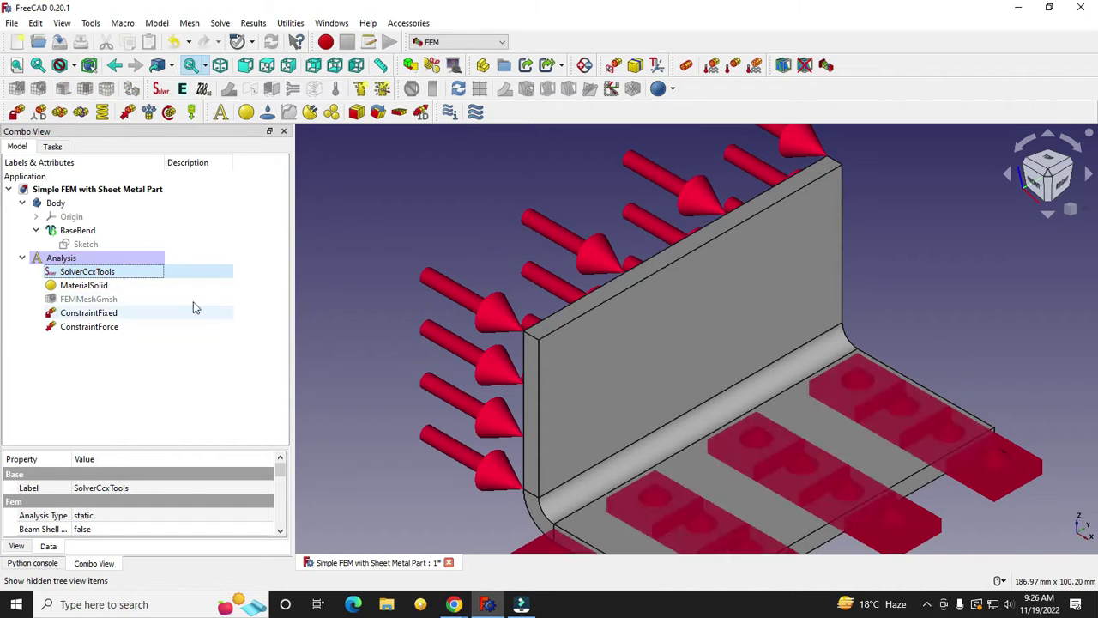
left_click(381, 88)
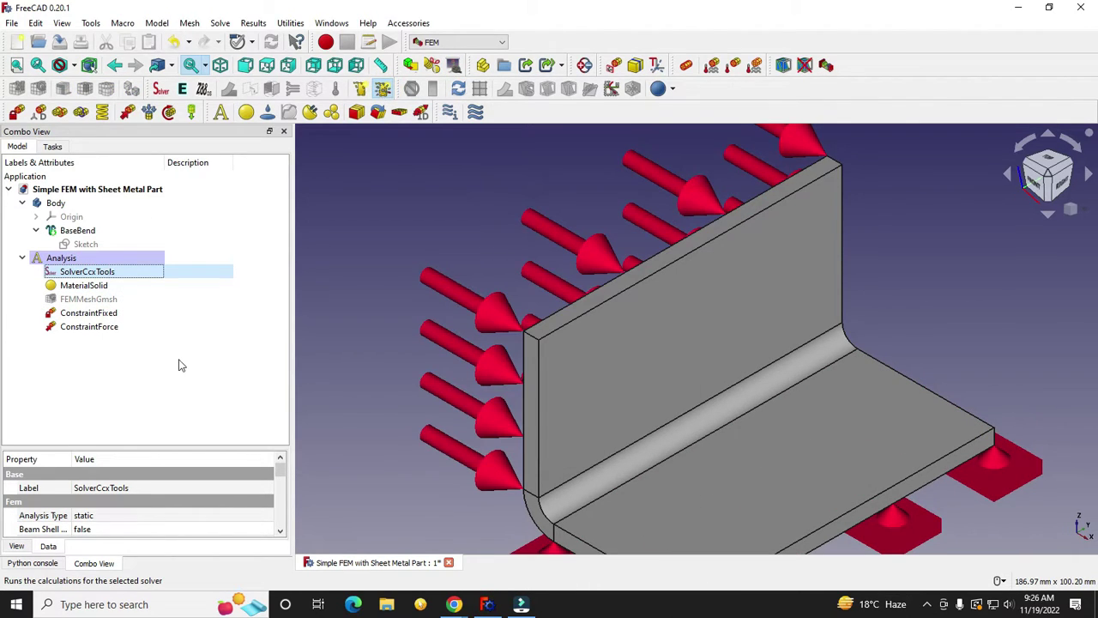
double_click(69, 340)
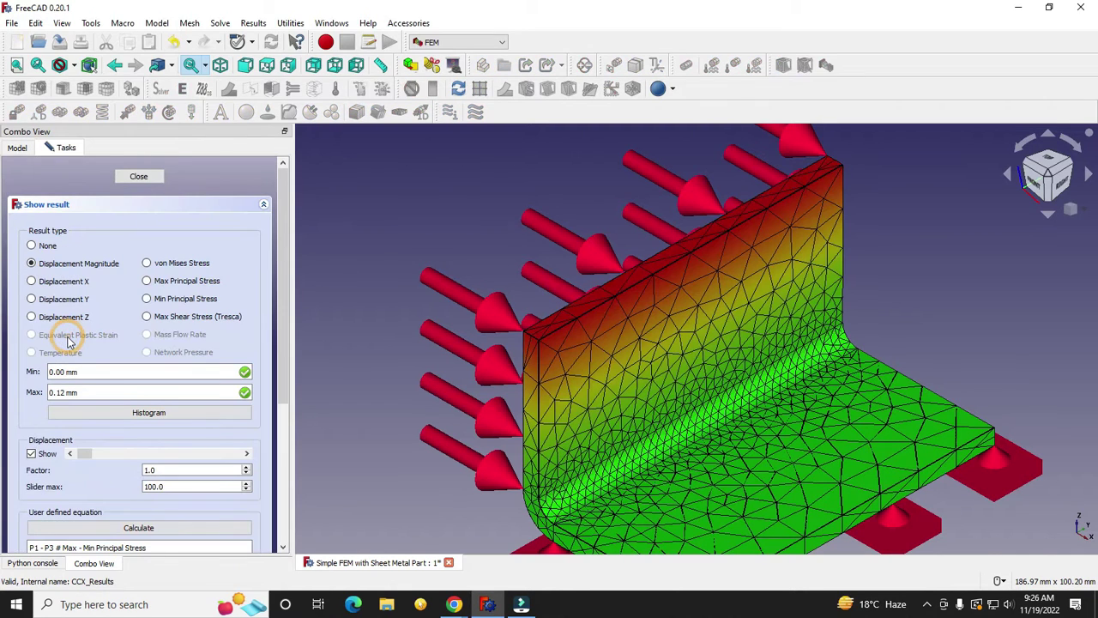
- In front view, set Slider max to 50 and drag the displacement factor up near 50
left_click(1036, 182)
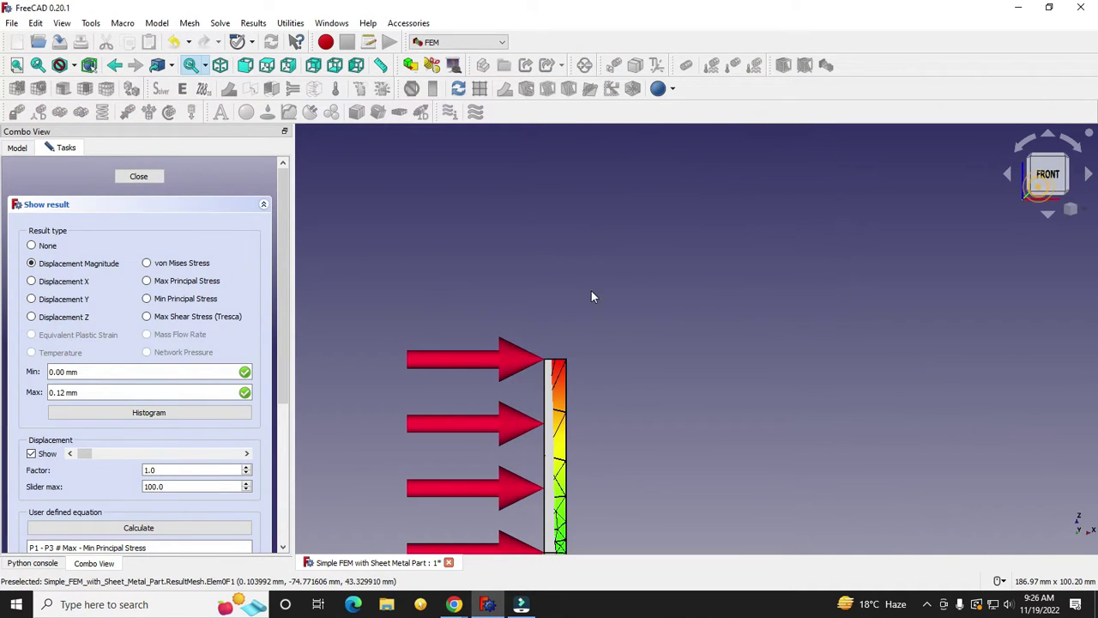
scroll(710, 285, "down", 3)
scroll(605, 414, "up", 3)
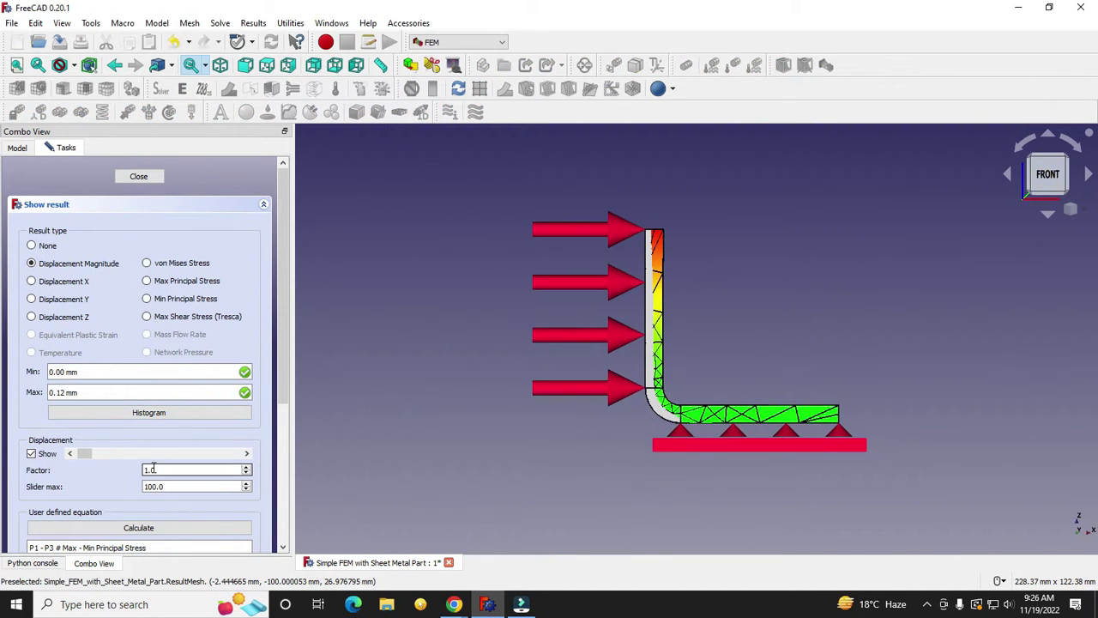
left_click_drag(153, 487, 129, 486)
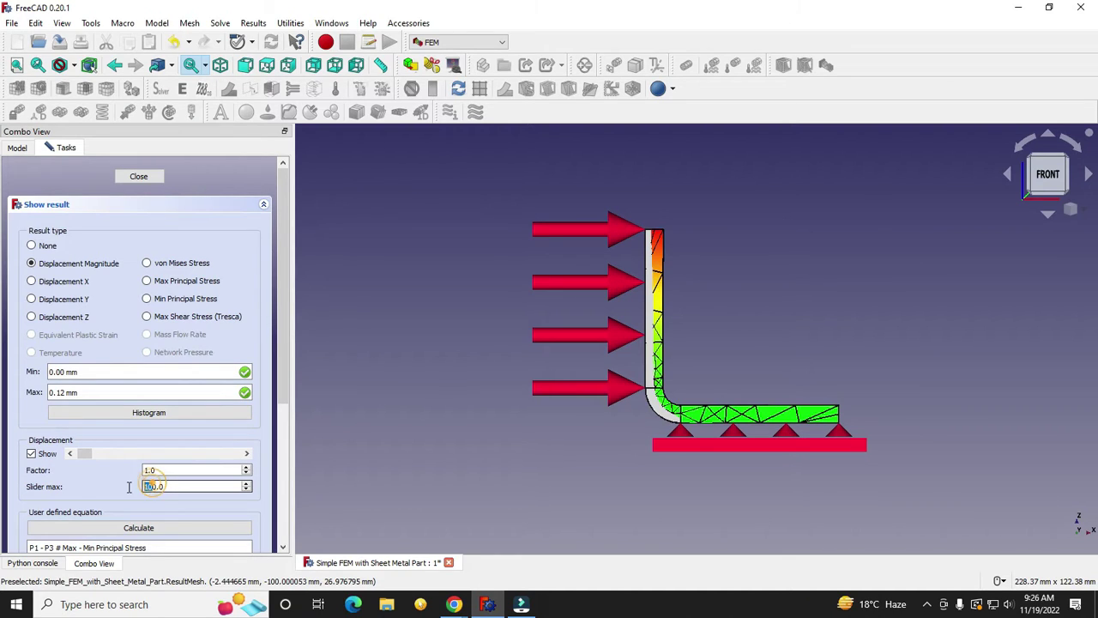
type("50")
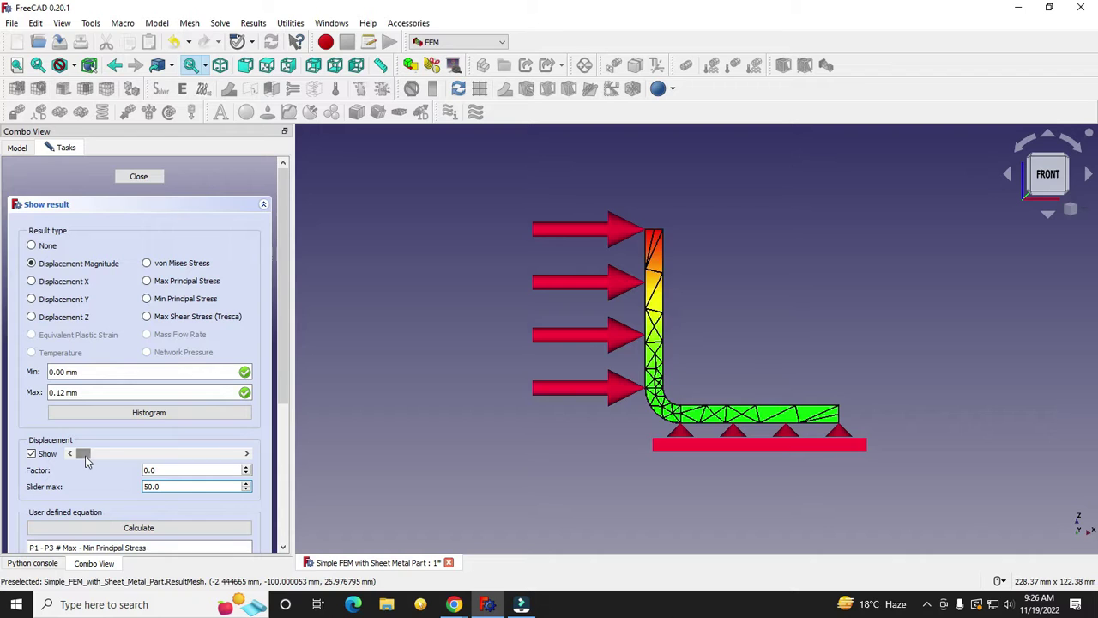
left_click_drag(85, 461, 236, 459)
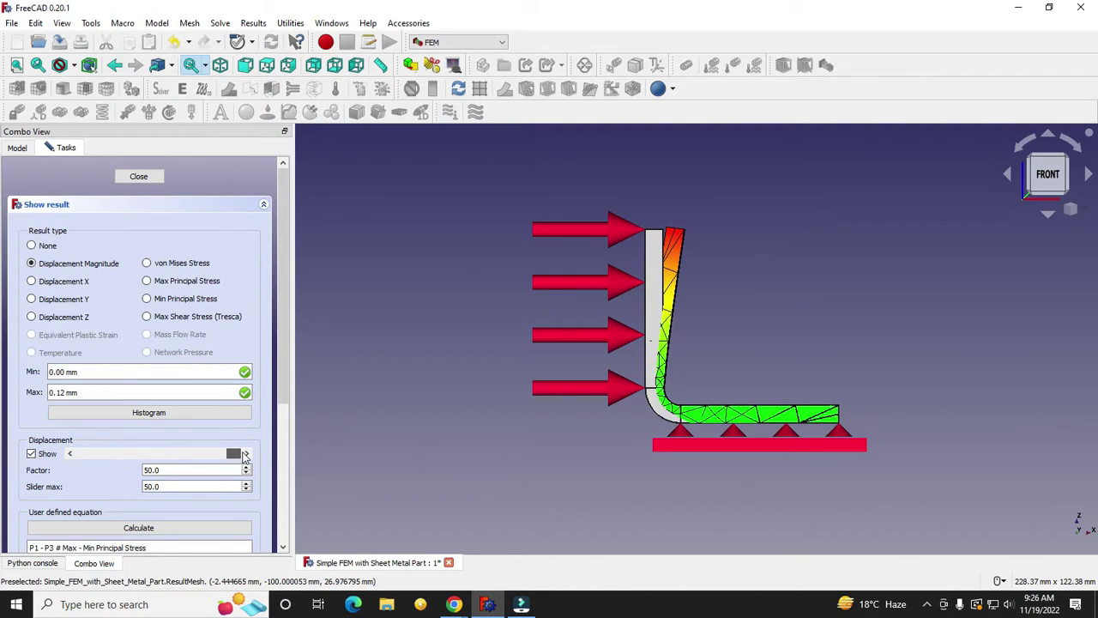
- Inspect the deformed plate obliquely, return to front view, and drag the factor down to 0.5
scroll(675, 209, "up", 6)
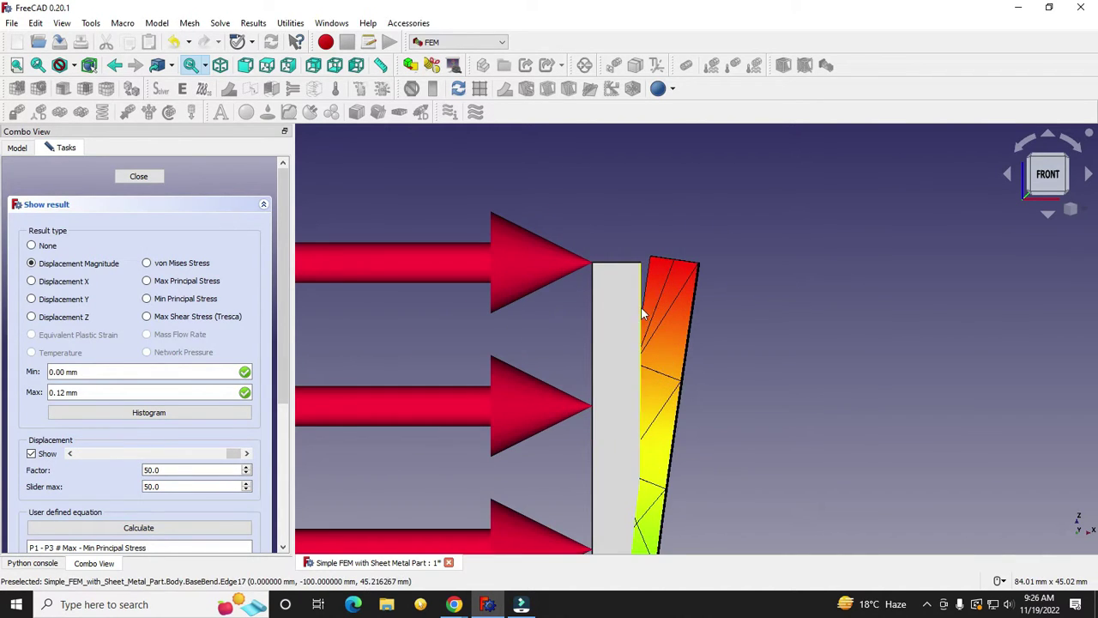
middle_click_drag(645, 298, 627, 325)
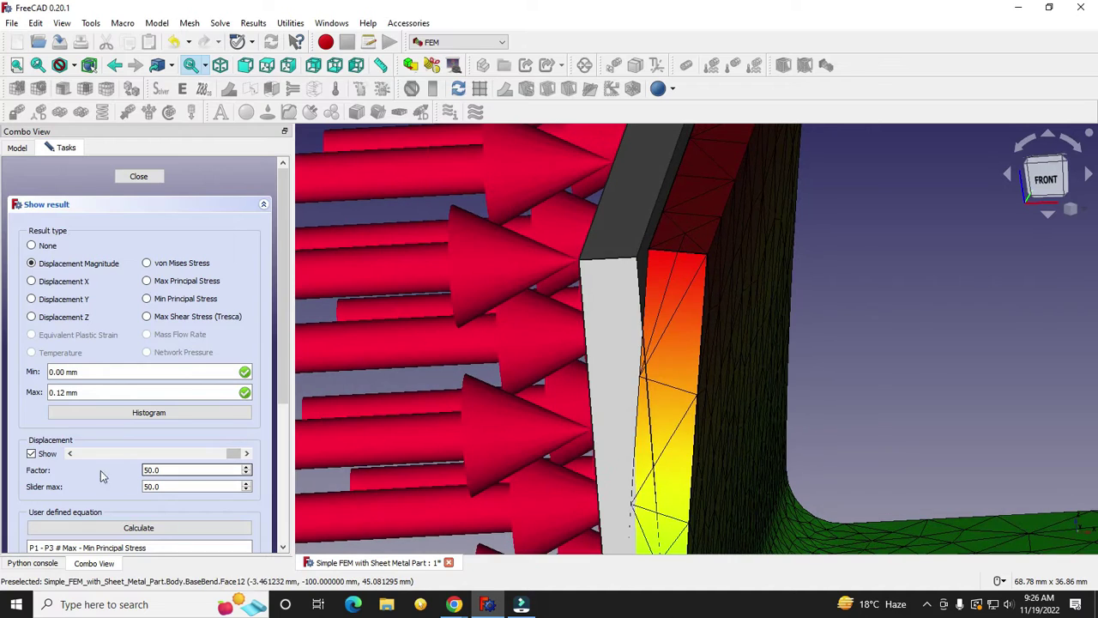
scroll(699, 346, "down", 4)
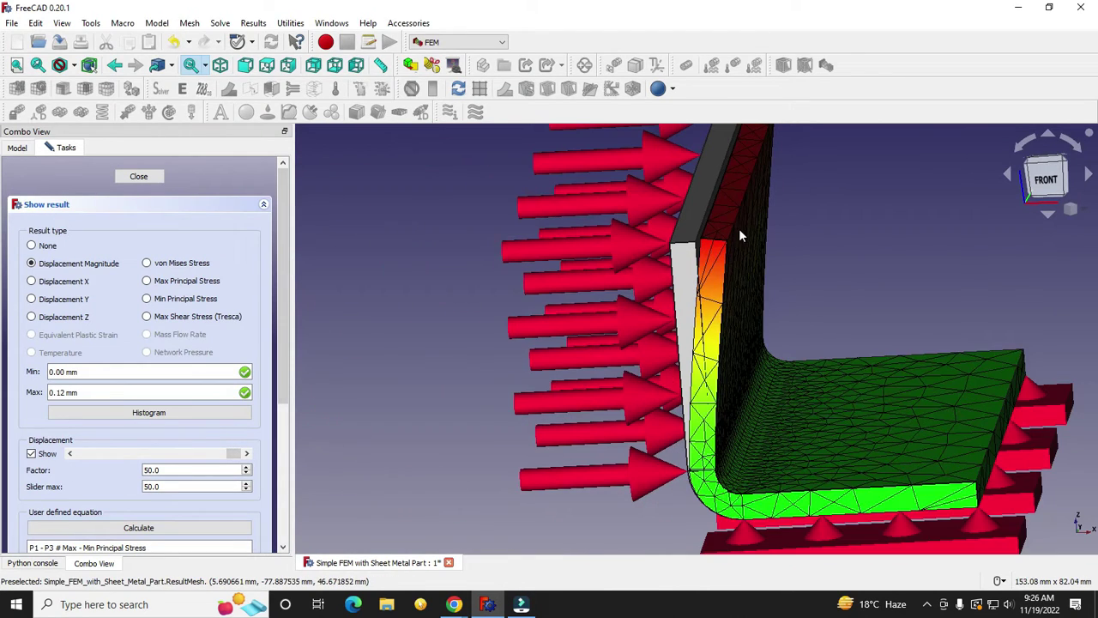
left_click(1040, 196)
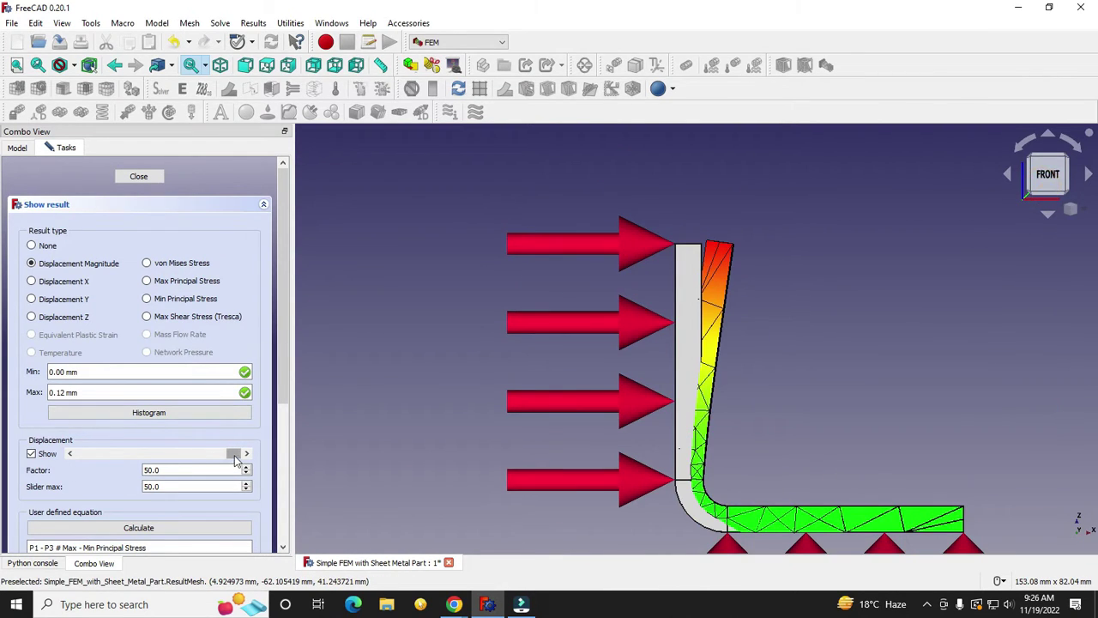
left_click_drag(234, 453, 90, 459)
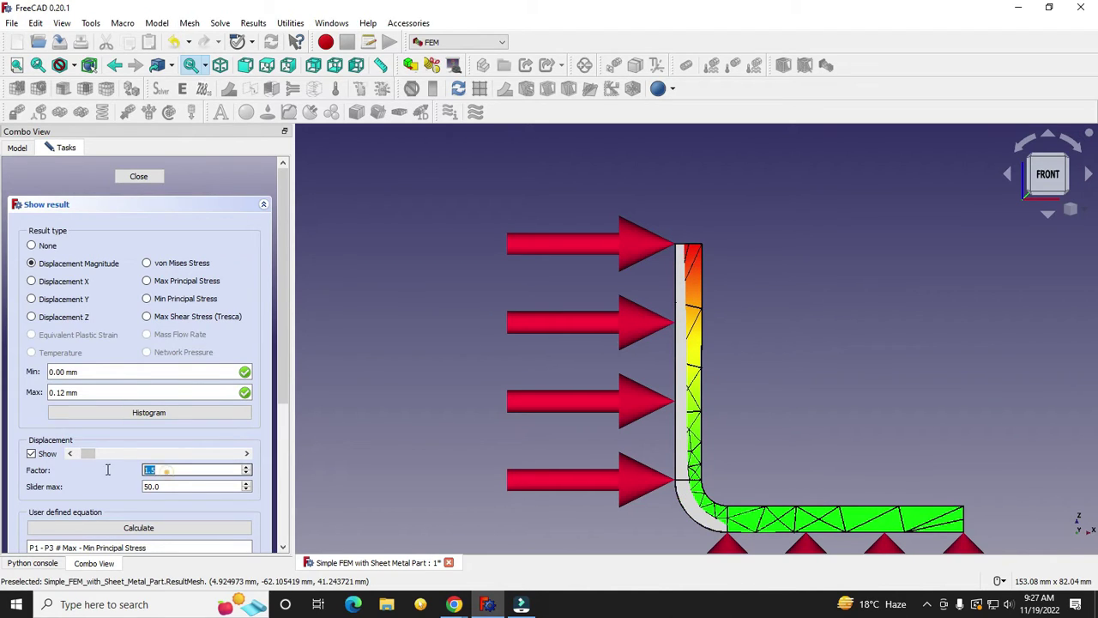
- Set the deformation factor to 1.0 and zoom in on the plate's top corner
type("1.0")
left_click(764, 338)
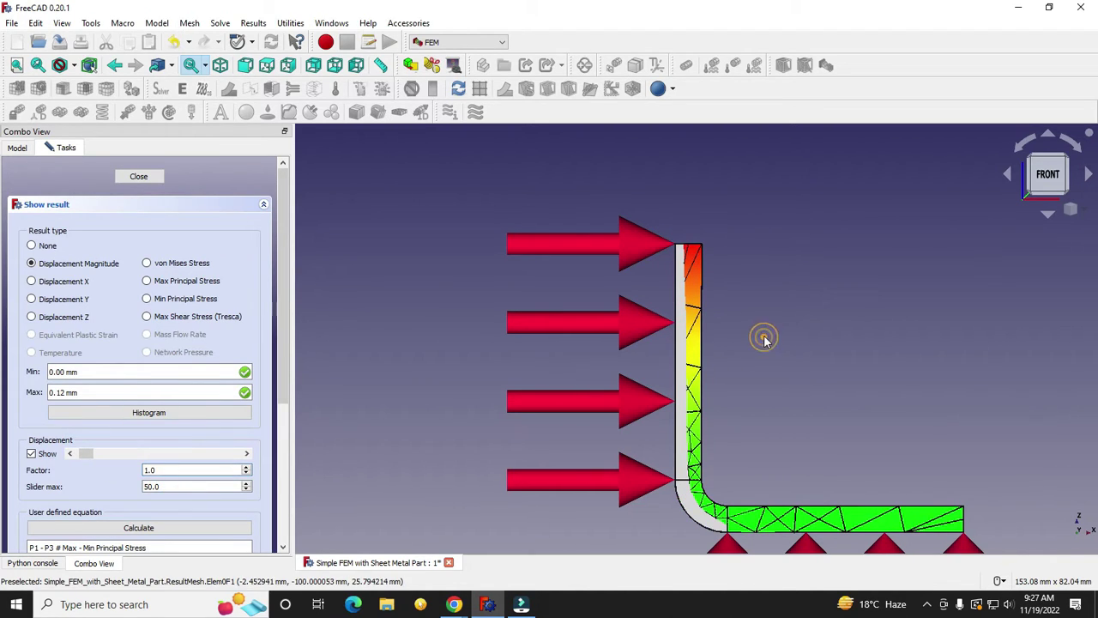
scroll(764, 337, "down", 2)
scroll(766, 309, "up", 8)
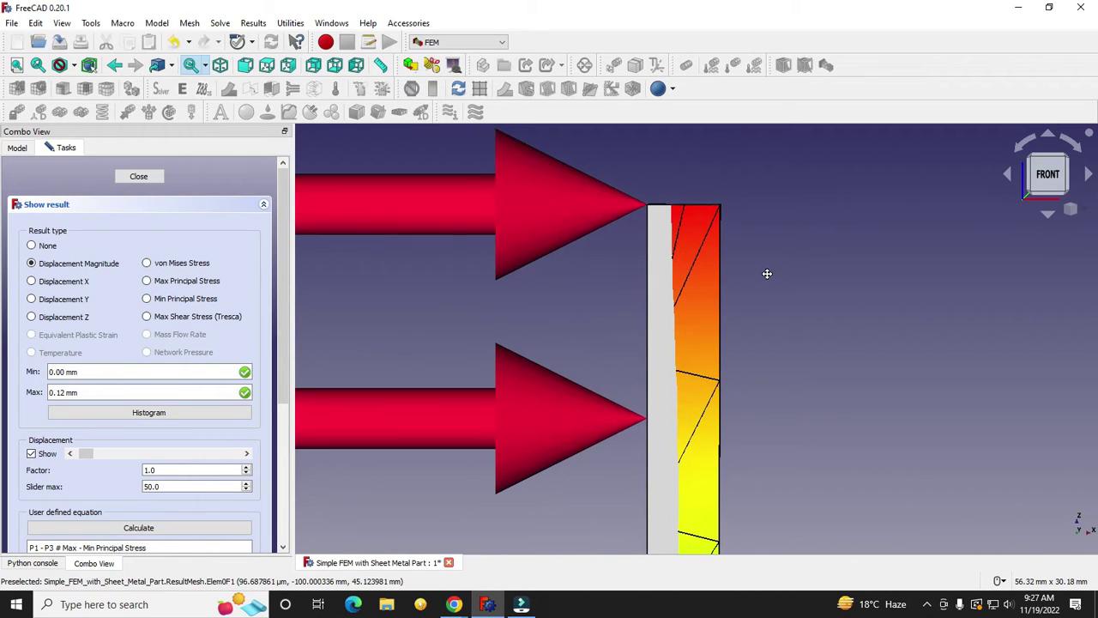
middle_click_drag(767, 273, 757, 294)
scroll(657, 237, "up", 3)
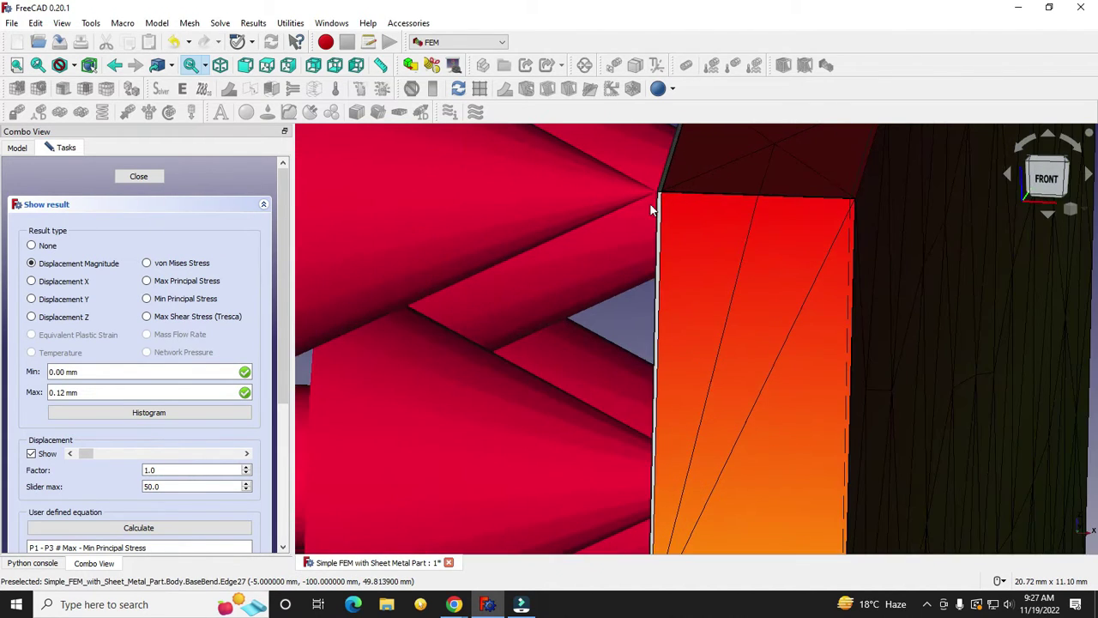
scroll(651, 205, "up", 2)
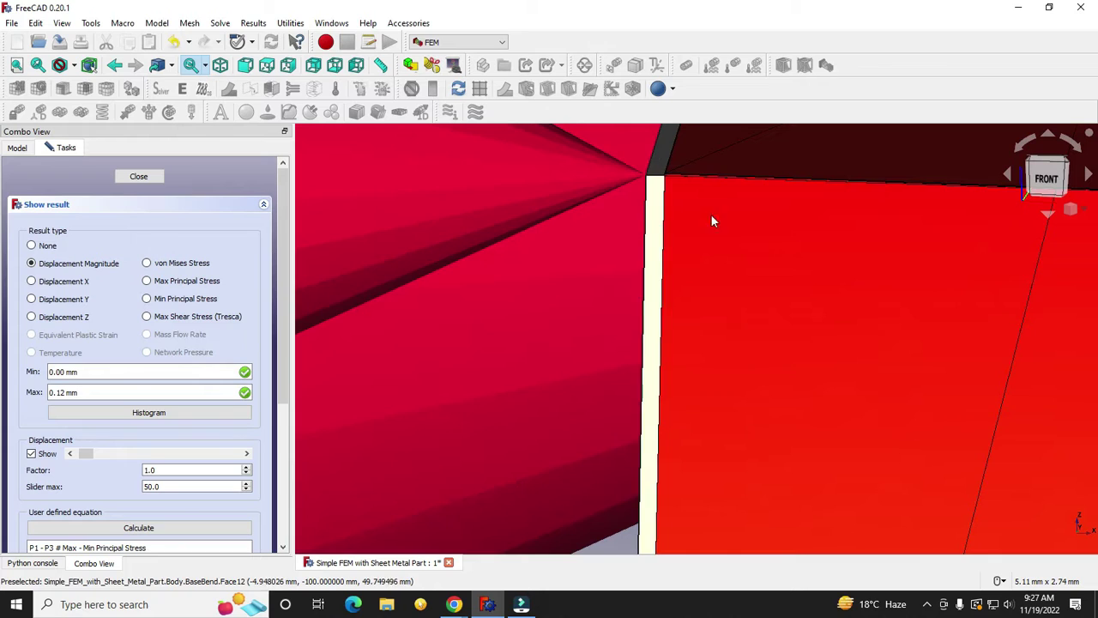
scroll(519, 287, "down", 4)
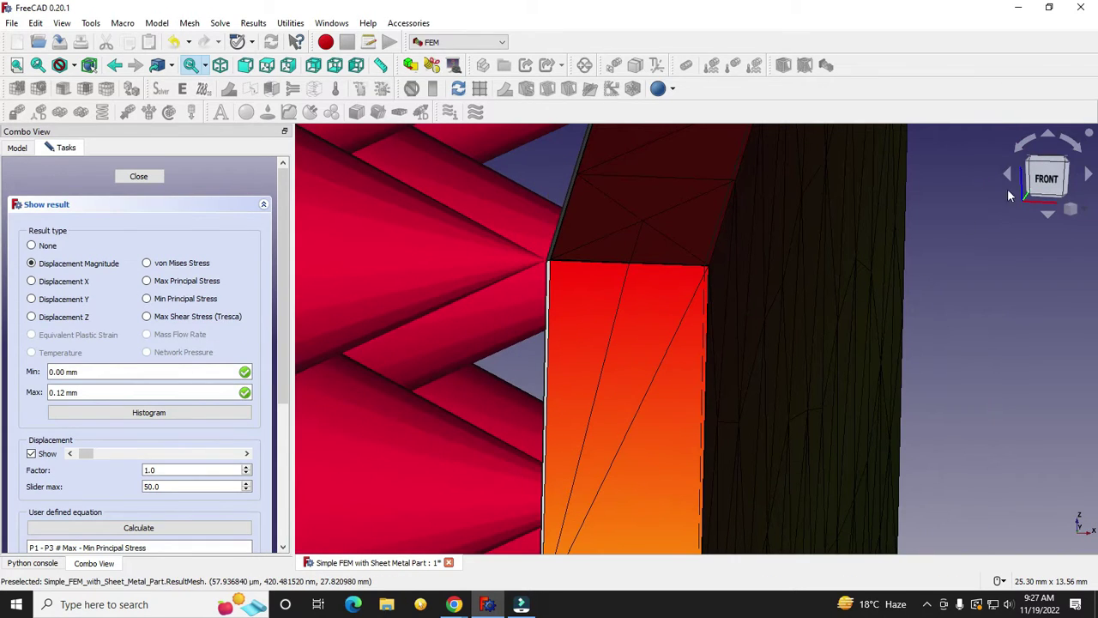
- Snap to the front view, then switch to the isometric view
left_click(1046, 178)
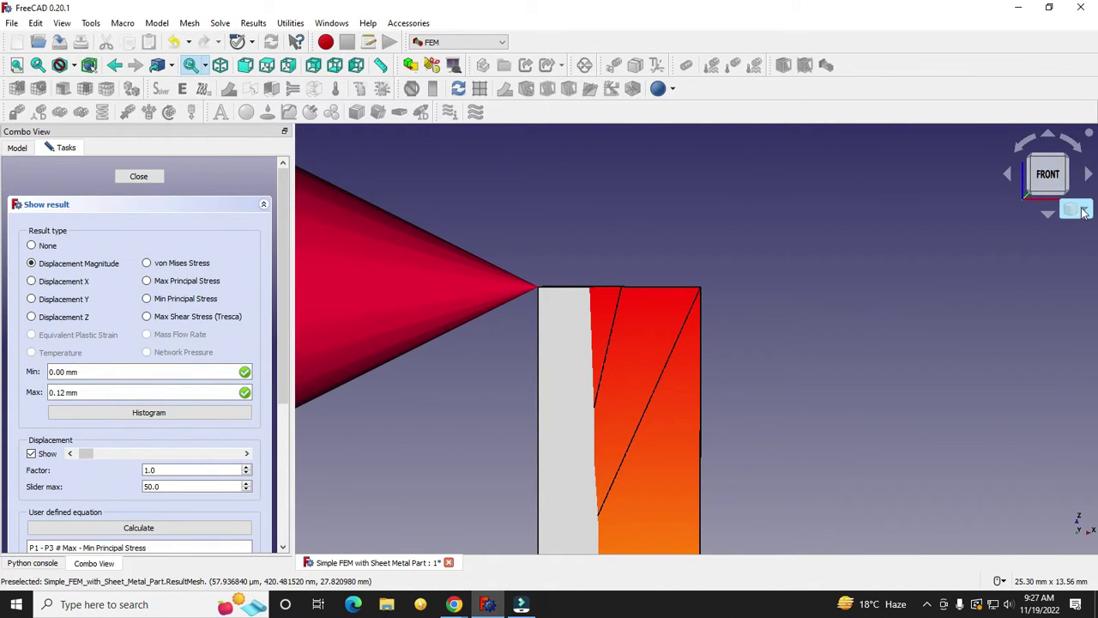
left_click(1070, 210)
left_click(1050, 248)
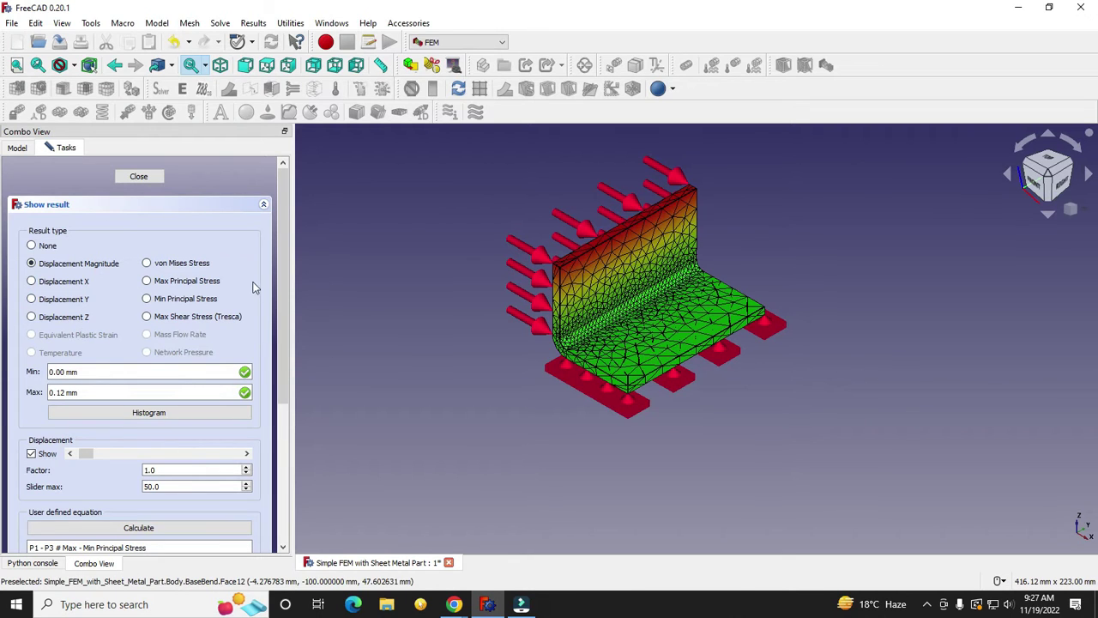
- Show Max Principal, Min Principal and Tresca shear stress in turn, ending on Displacement Magnitude
scroll(663, 284, "down", 3)
scroll(663, 284, "up", 4)
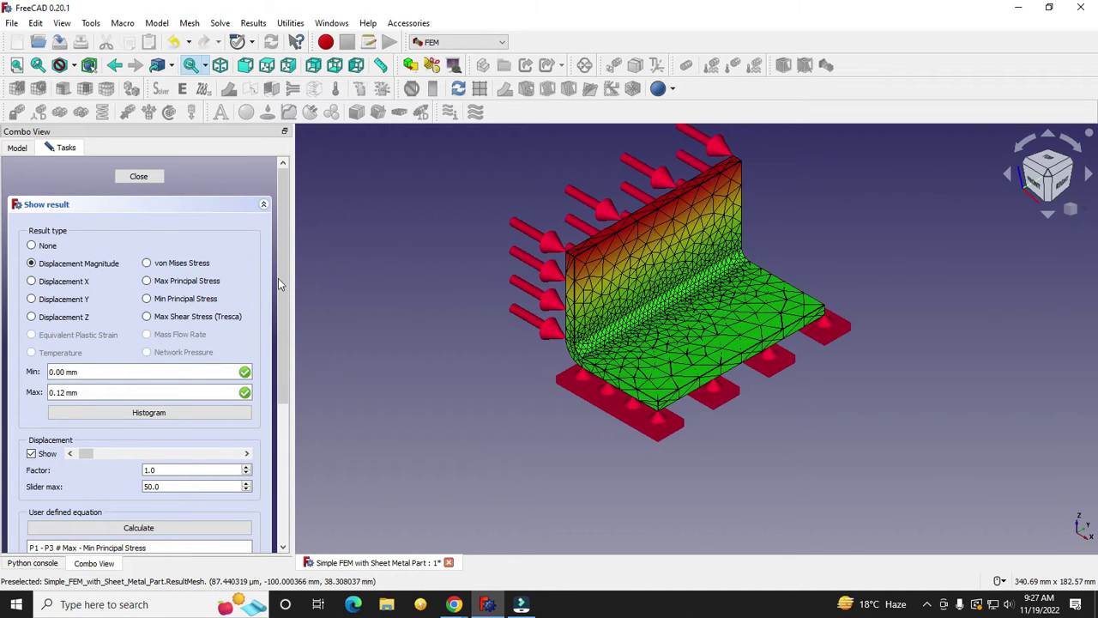
left_click(146, 280)
scroll(705, 285, "up", 4)
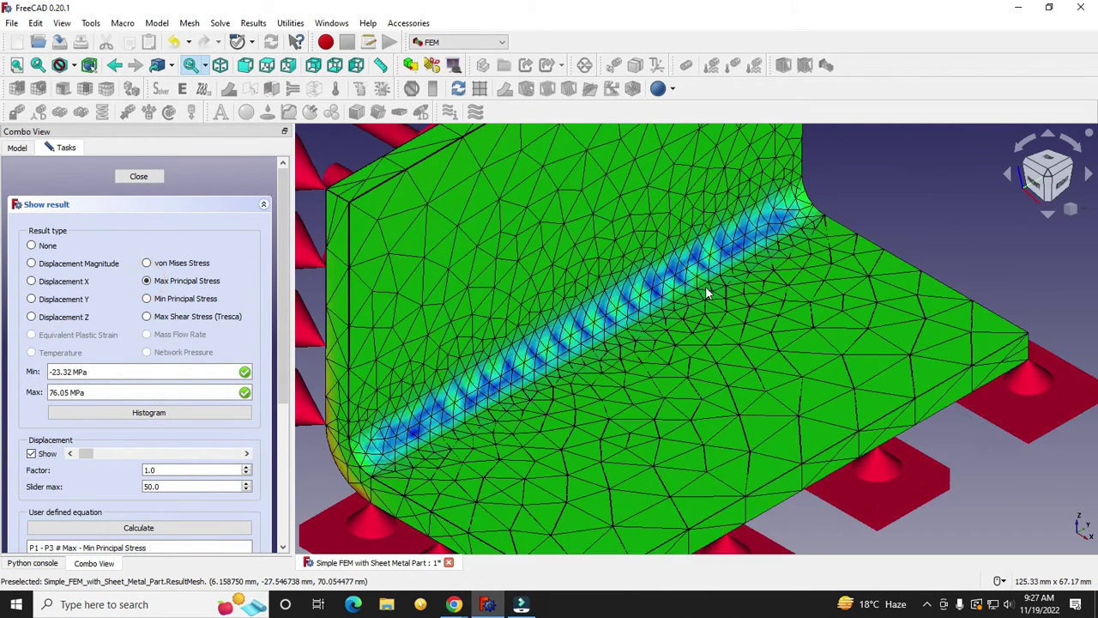
scroll(705, 285, "down", 2)
middle_click_drag(462, 383, 478, 414)
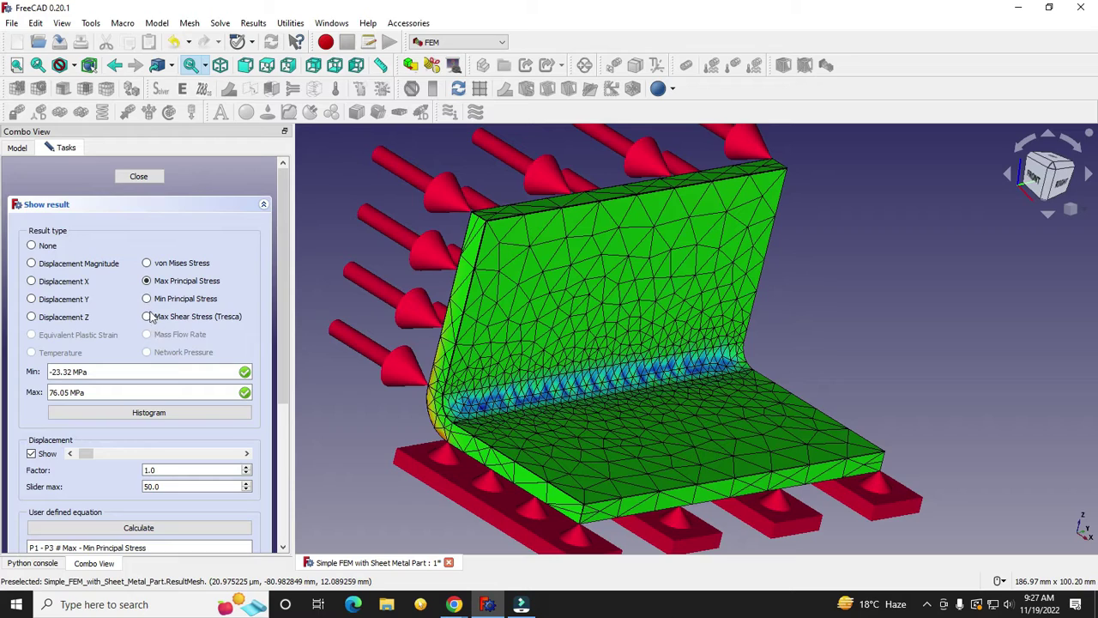
left_click(146, 299)
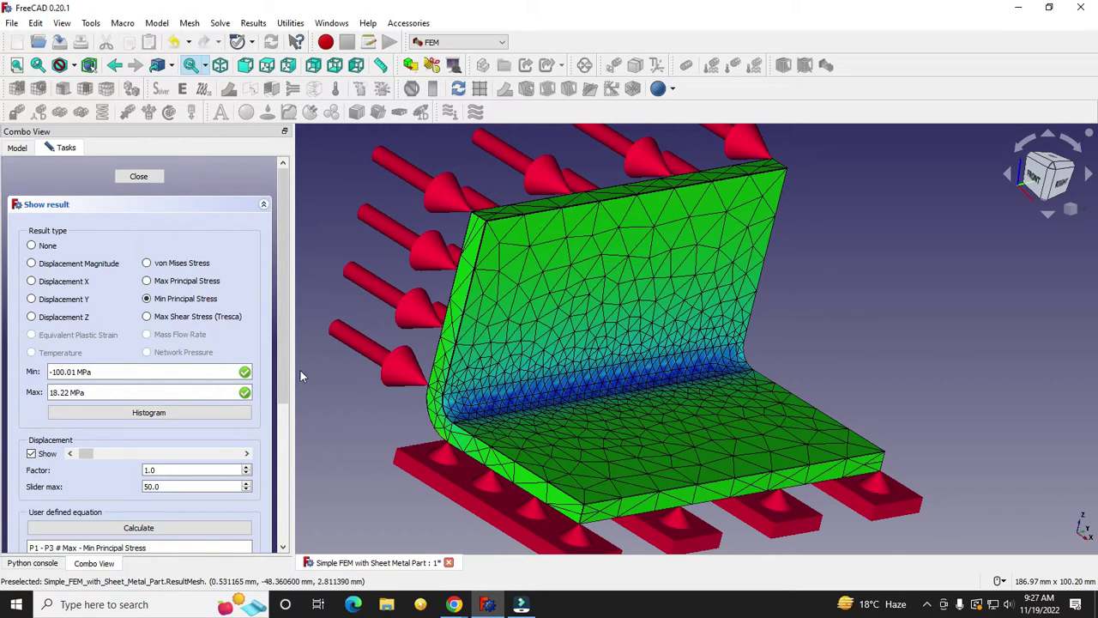
left_click(147, 316)
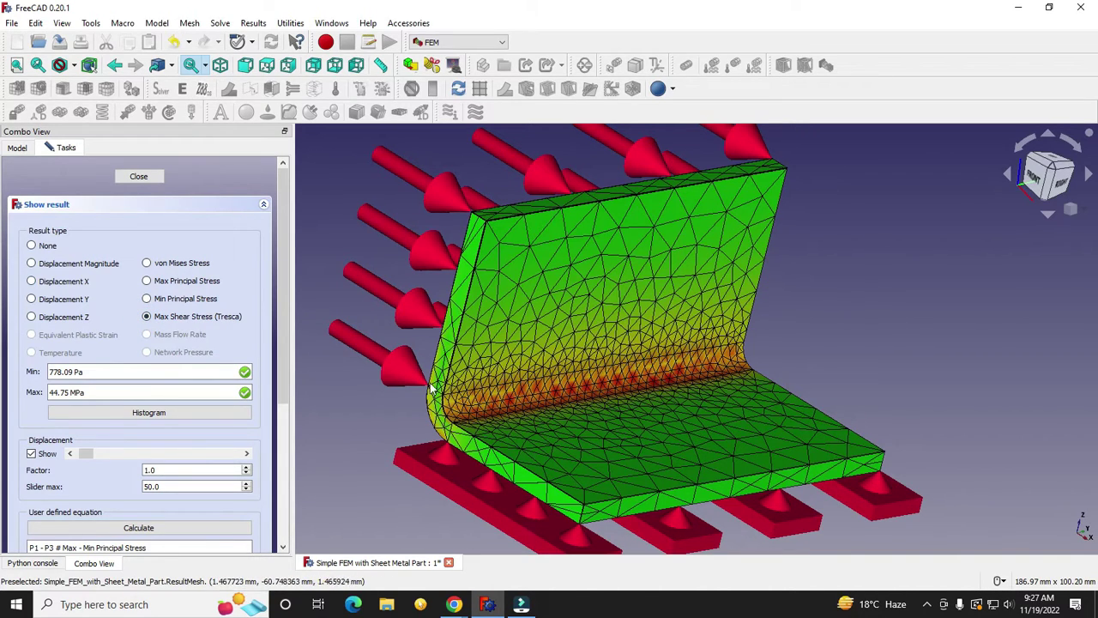
left_click(31, 263)
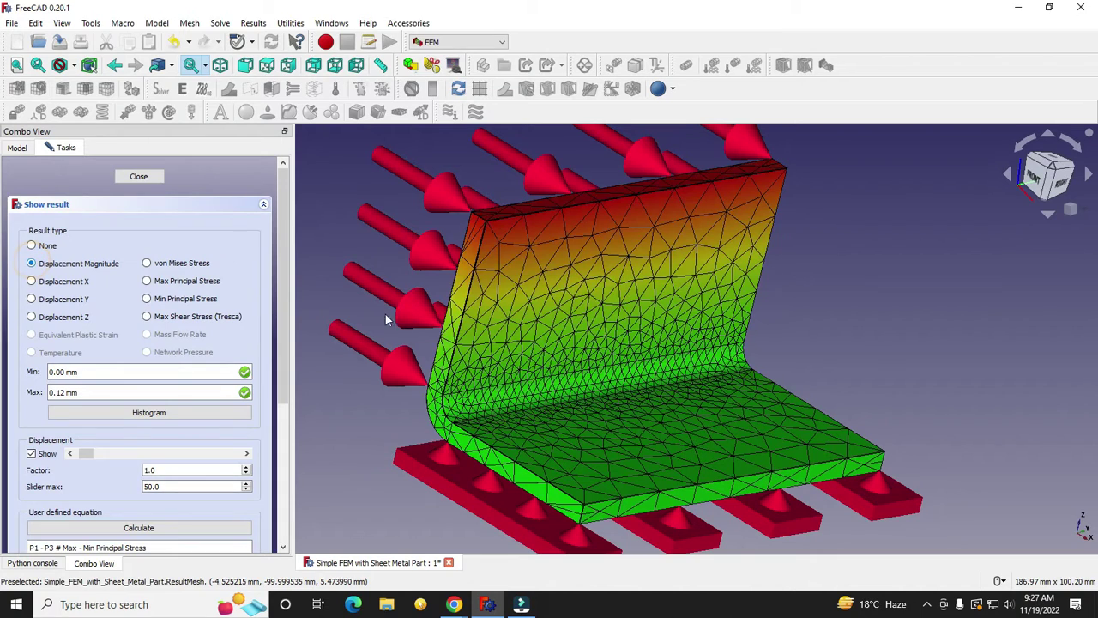
scroll(731, 364, "down", 3)
middle_click_drag(676, 382, 659, 395)
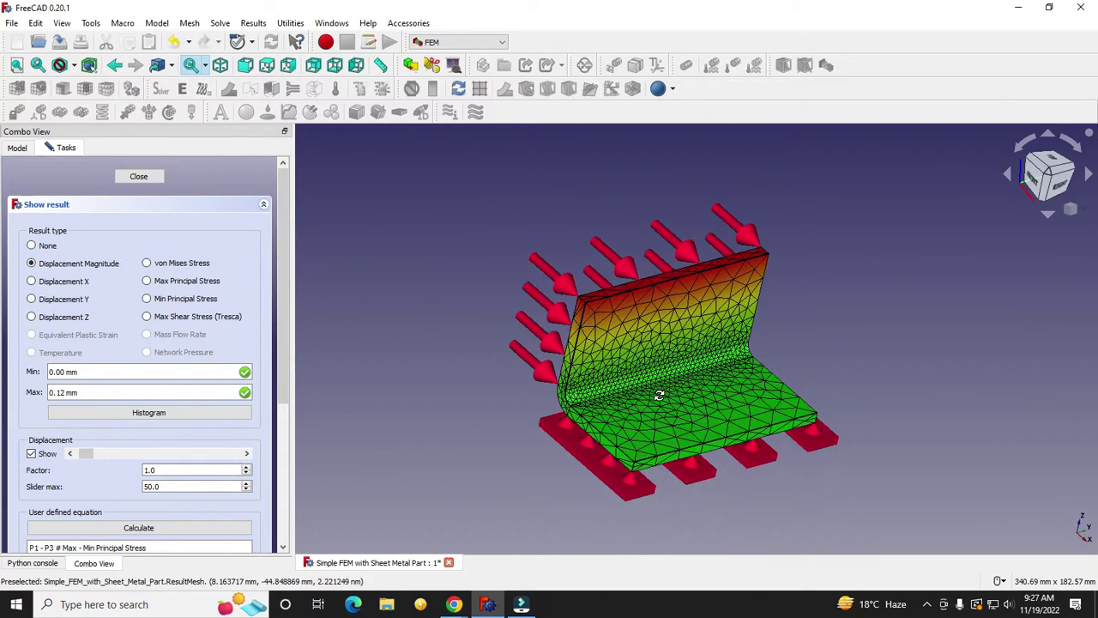
scroll(675, 419, "up", 3)
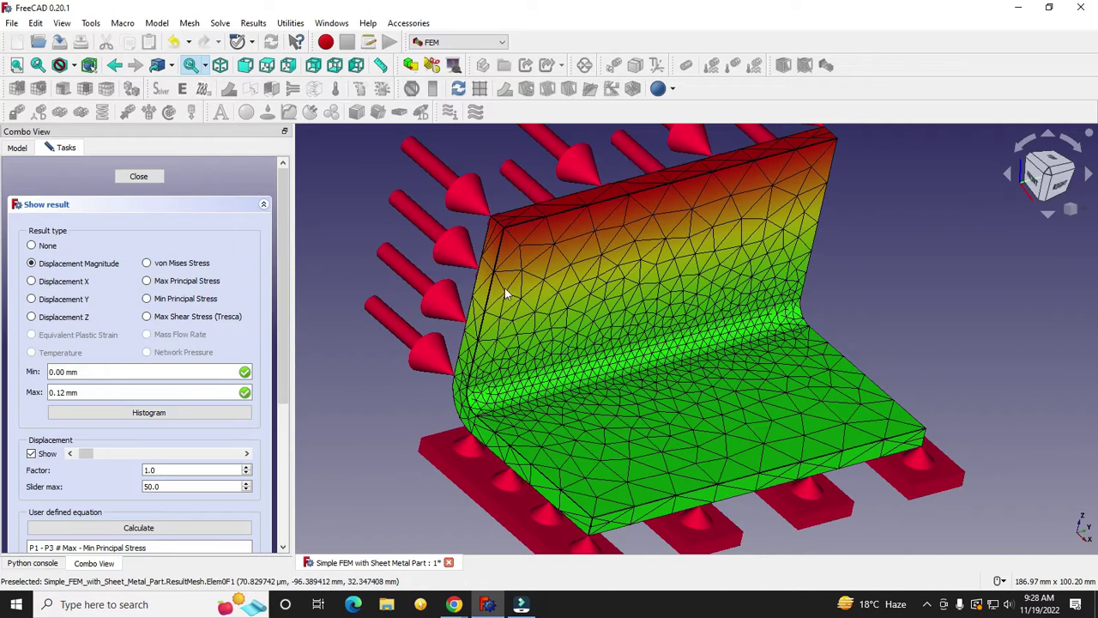
key("3")
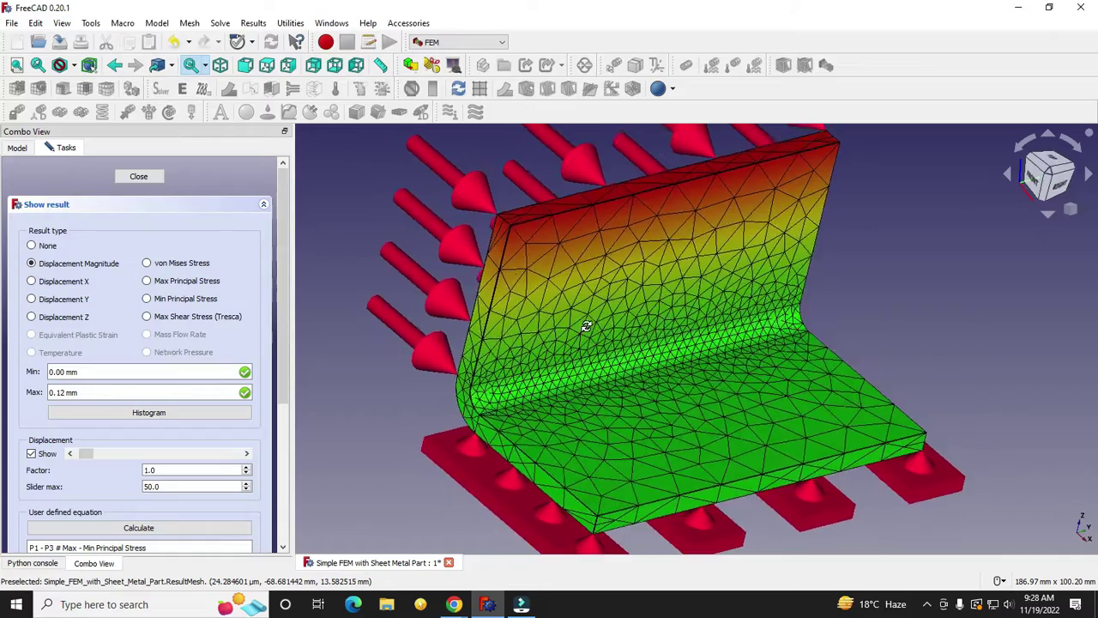
middle_click_drag(496, 290, 562, 309)
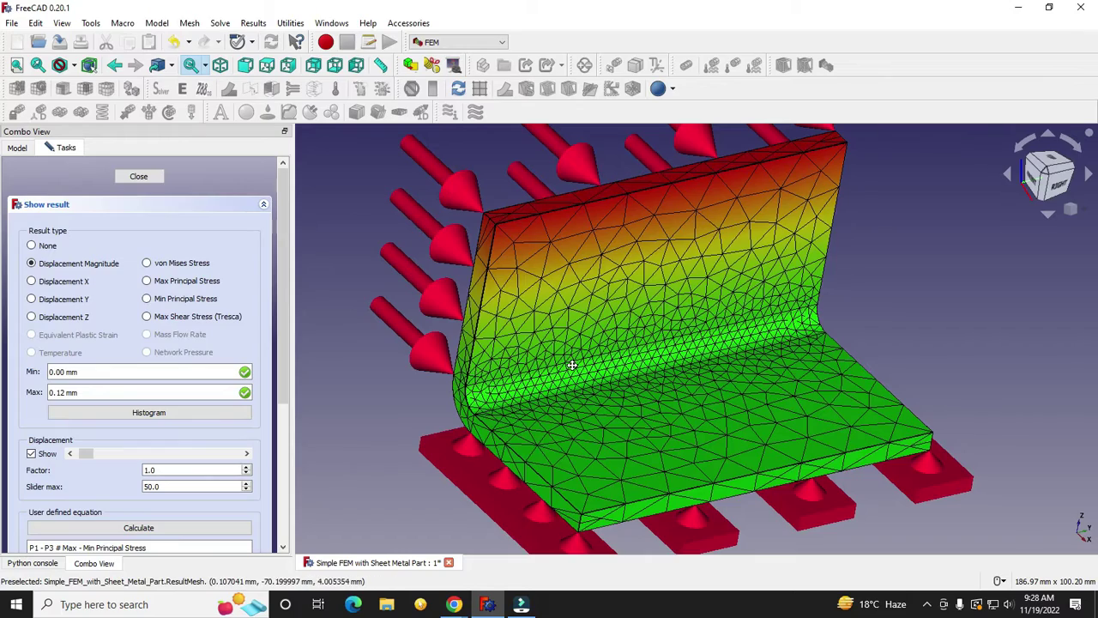
mouse_move(573, 365)
middle_mouse_down()
mouse_move(659, 360)
mouse_move(573, 378)
middle_mouse_up()
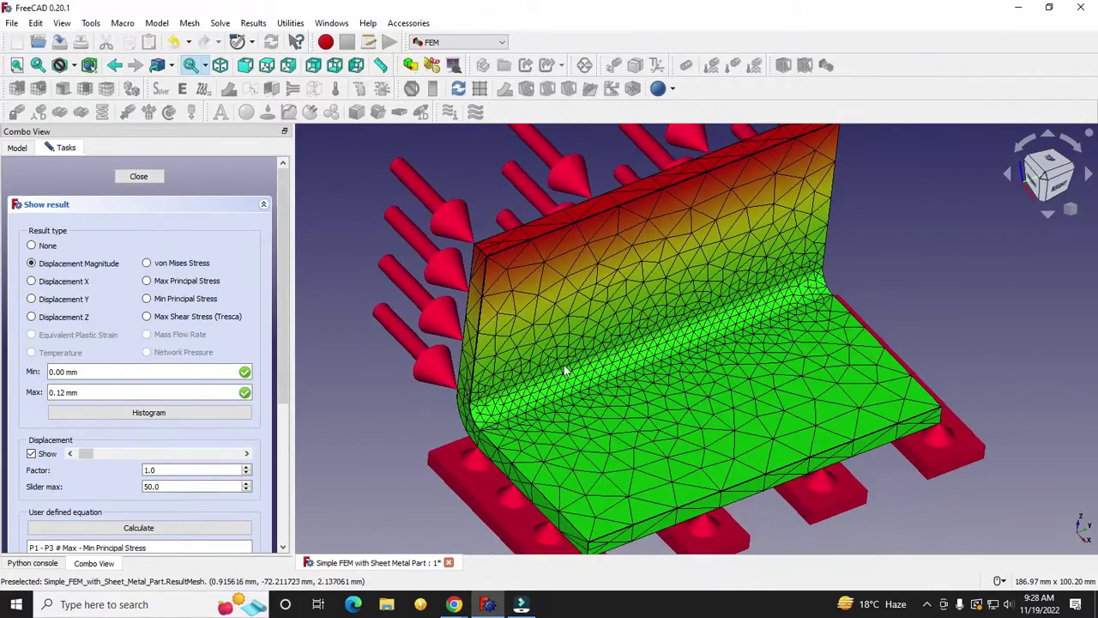
scroll(536, 342, "down", 3)
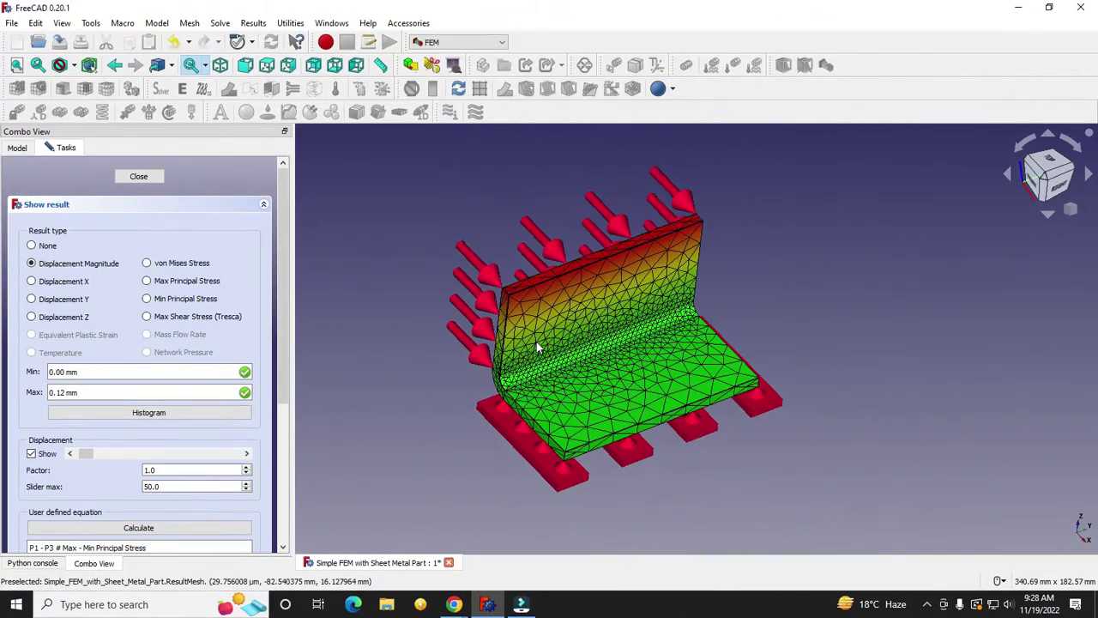
left_click(149, 413)
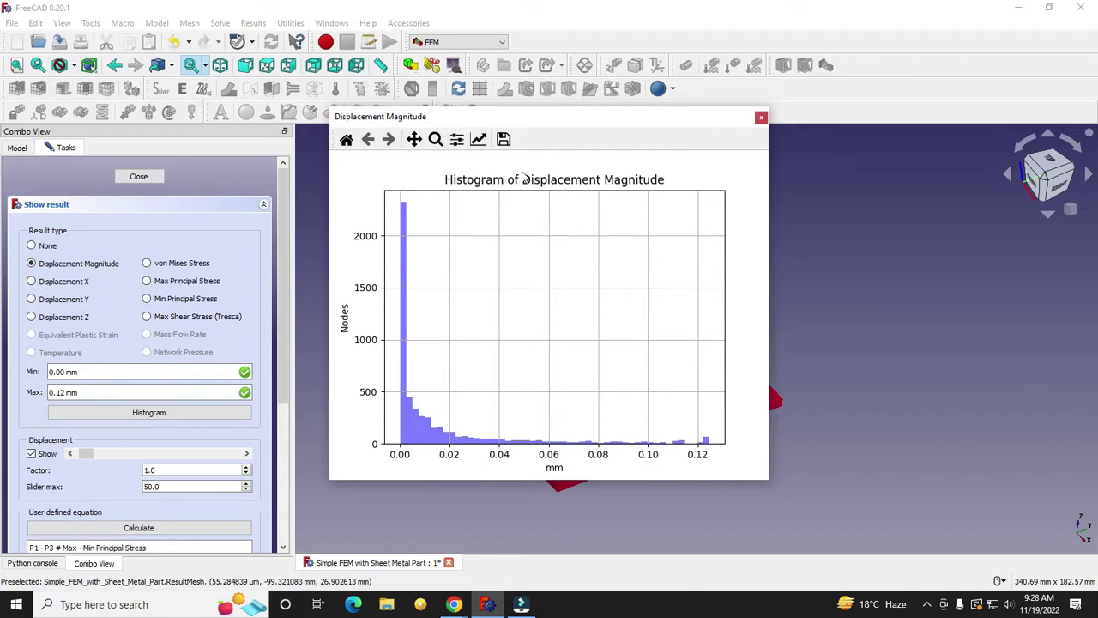
left_click(478, 139)
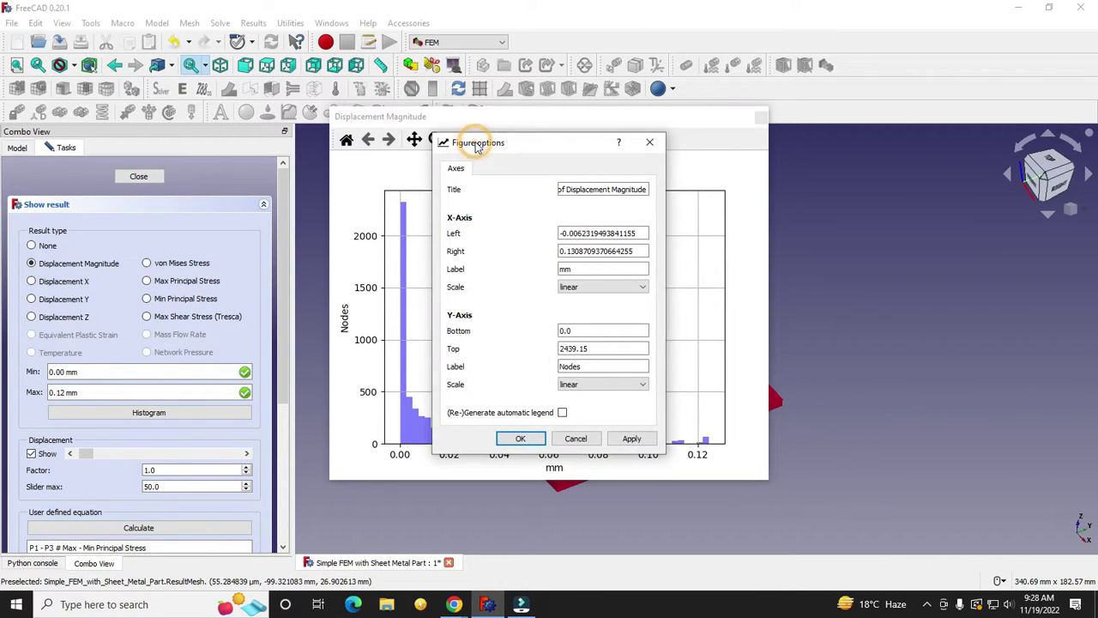
left_click(580, 439)
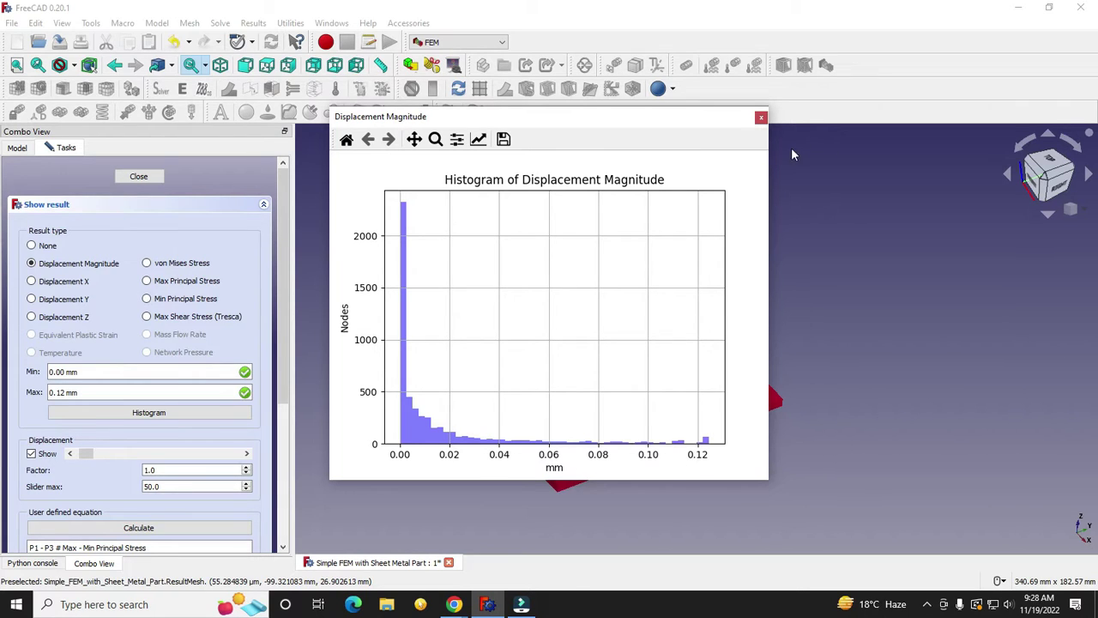
left_click(762, 116)
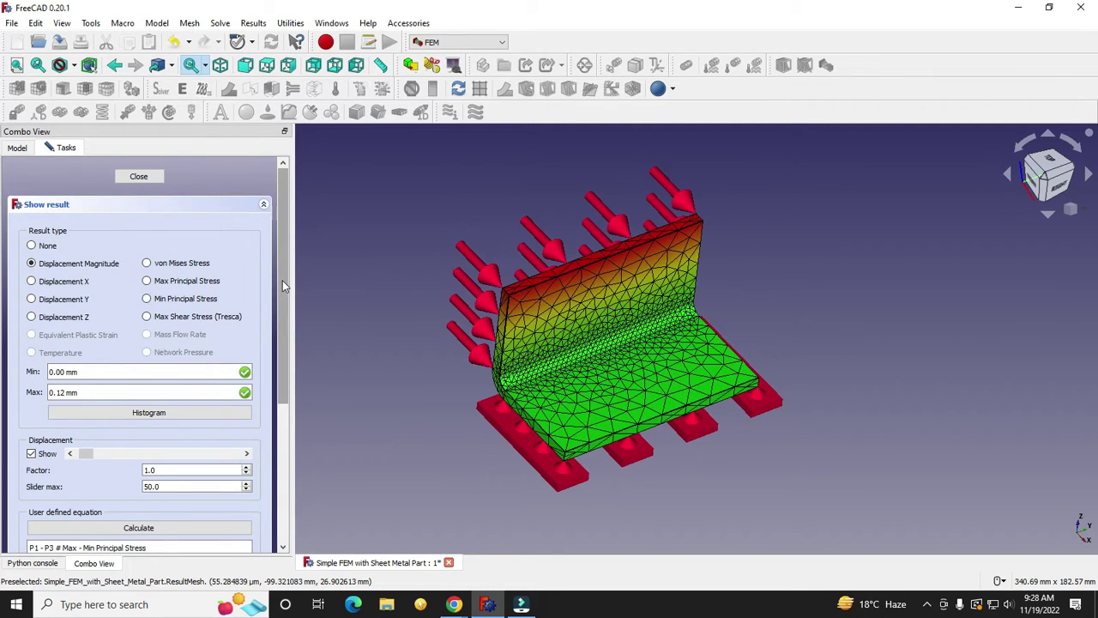
- Calculate the user-defined equation P1 - P3, colouring the bracket 0.00 to 89.49, highest along the bend
left_click_drag(282, 280, 271, 437)
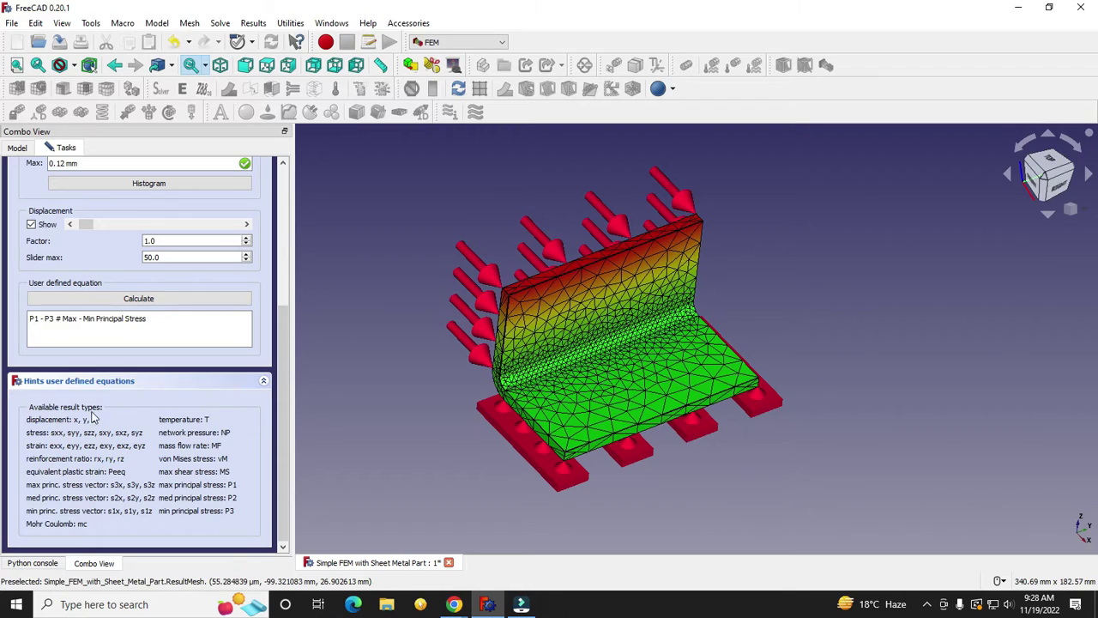
scroll(93, 417, "up", 1)
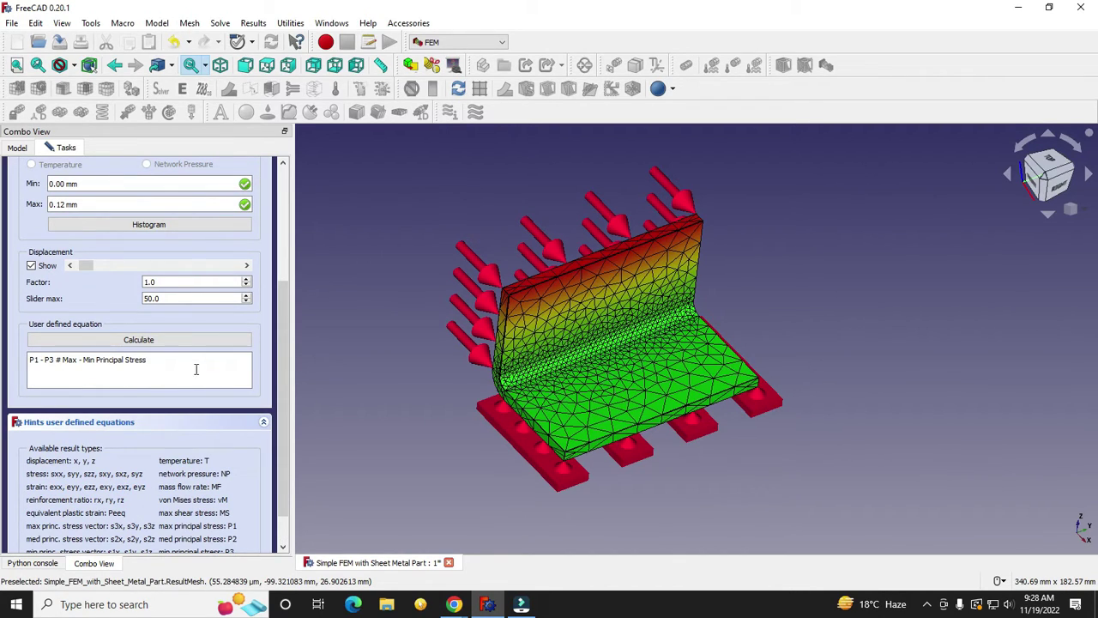
left_click(140, 341)
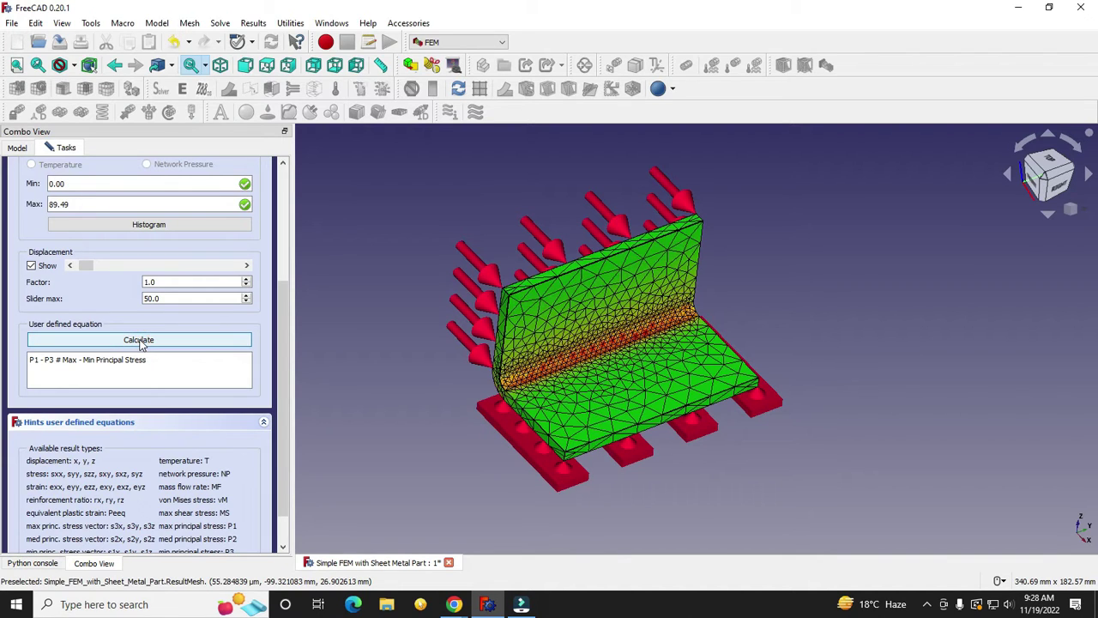
scroll(184, 421, "up", 5)
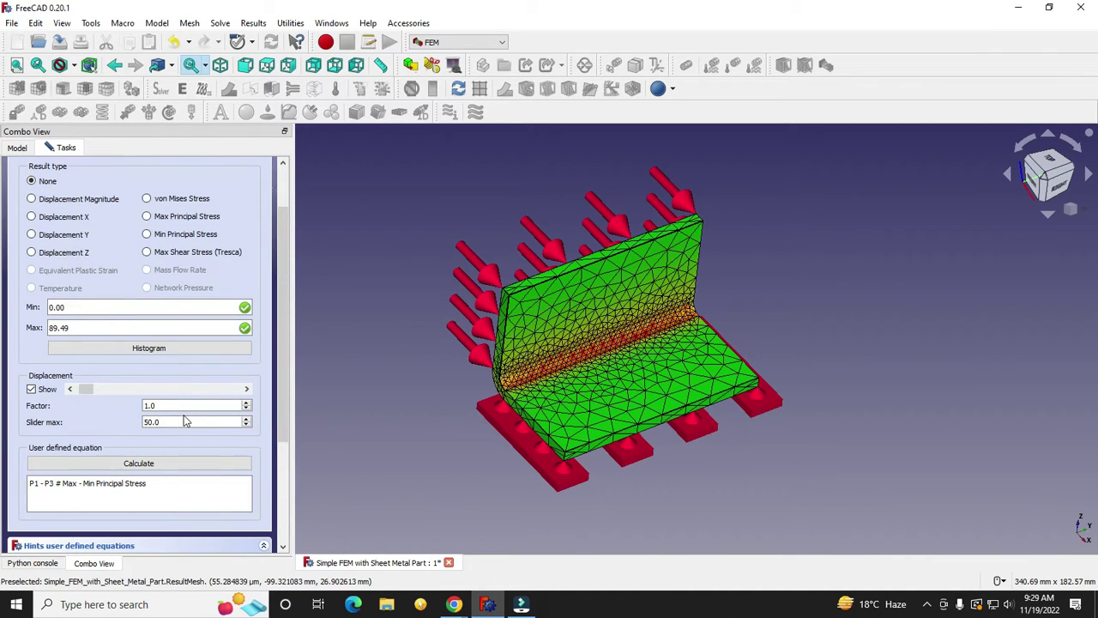
- Switch the result colouring from von Mises to Max Principal Stress (-23.32 to 76.05 MPa)
scroll(513, 350, "up", 5)
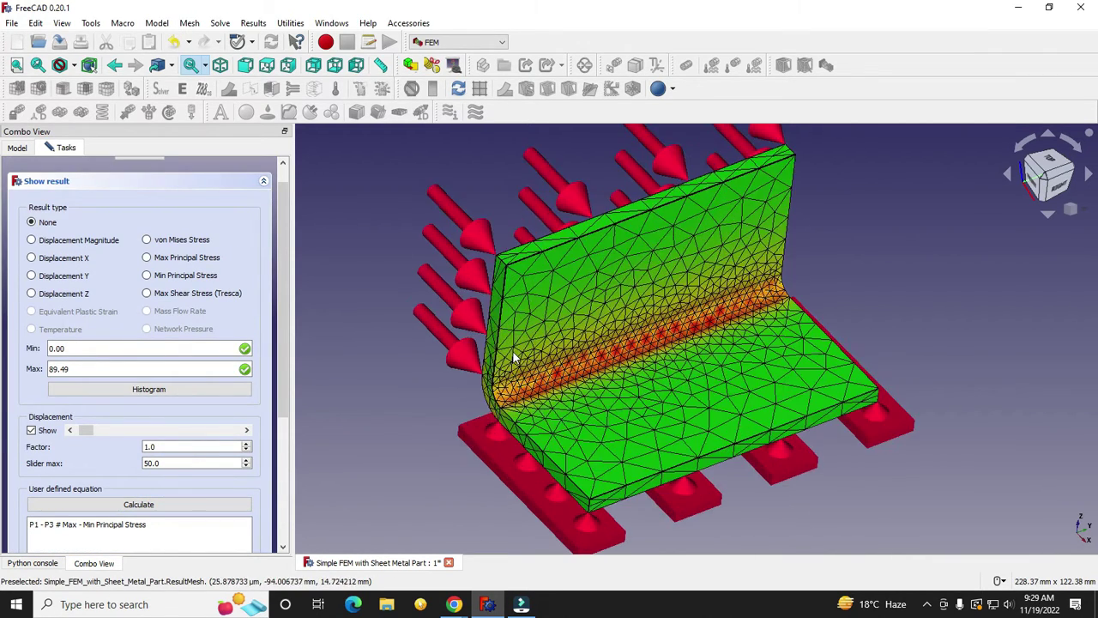
middle_click_drag(523, 348, 249, 313)
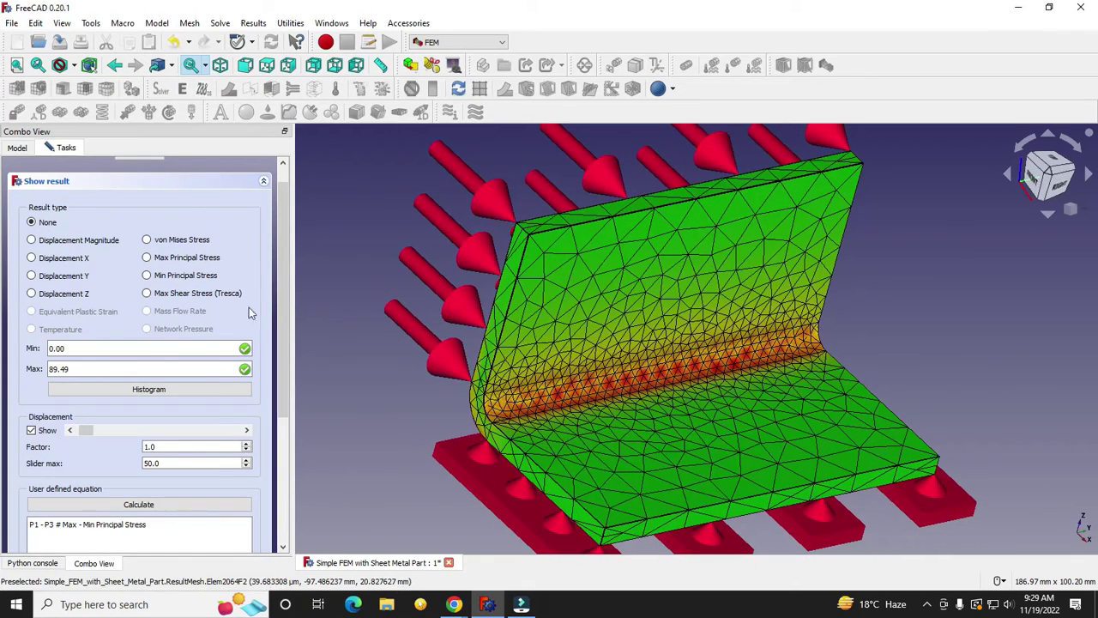
left_click(151, 241)
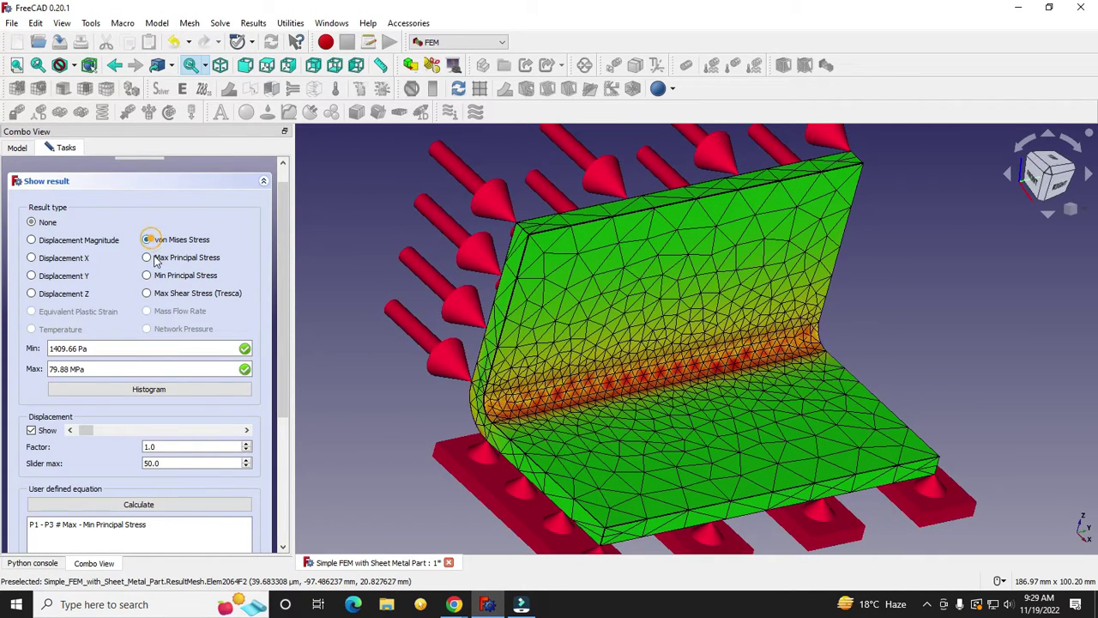
left_click(147, 257)
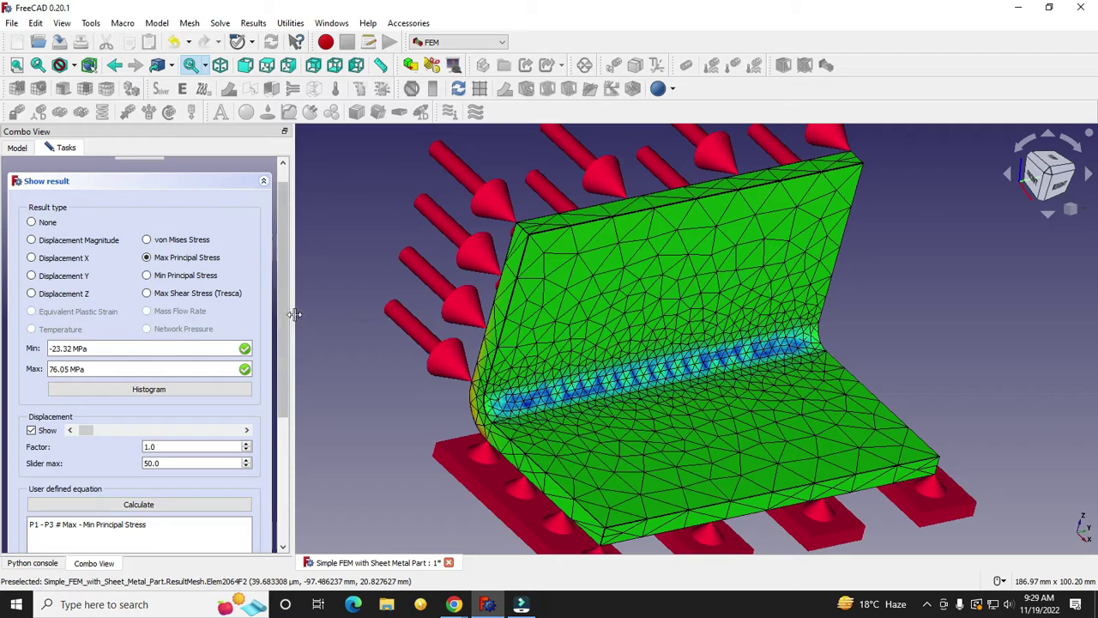
- From the front view, exaggerate displacement by factor 23.5, tilt into 3D, and show the model tree
scroll(394, 353, "down", 2)
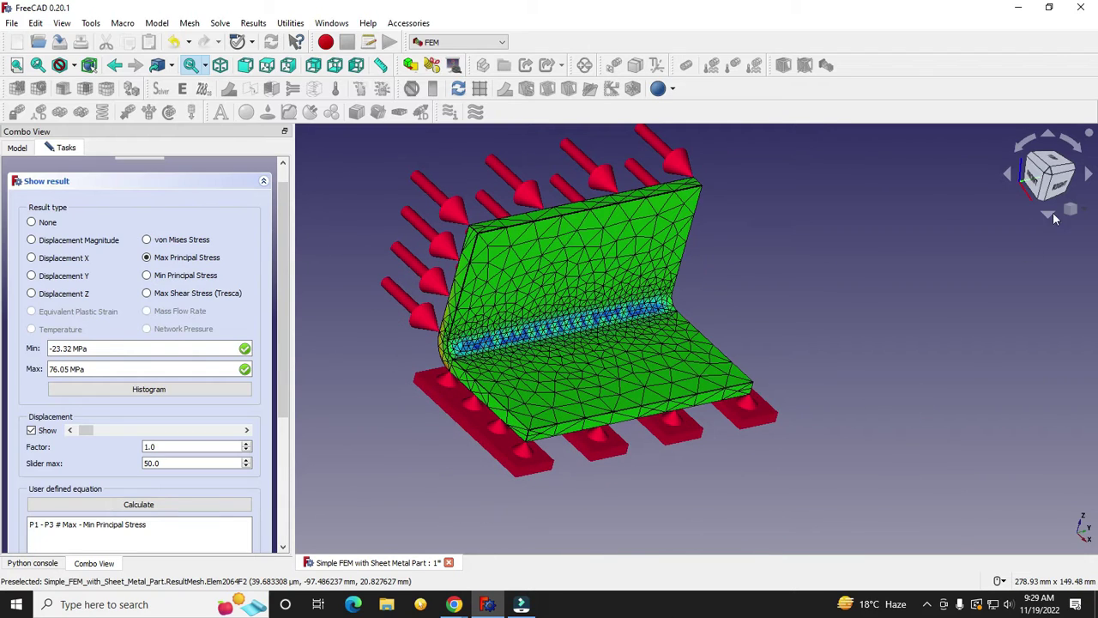
left_click(1054, 218)
left_click_drag(80, 429, 151, 433)
scroll(525, 316, "up", 1)
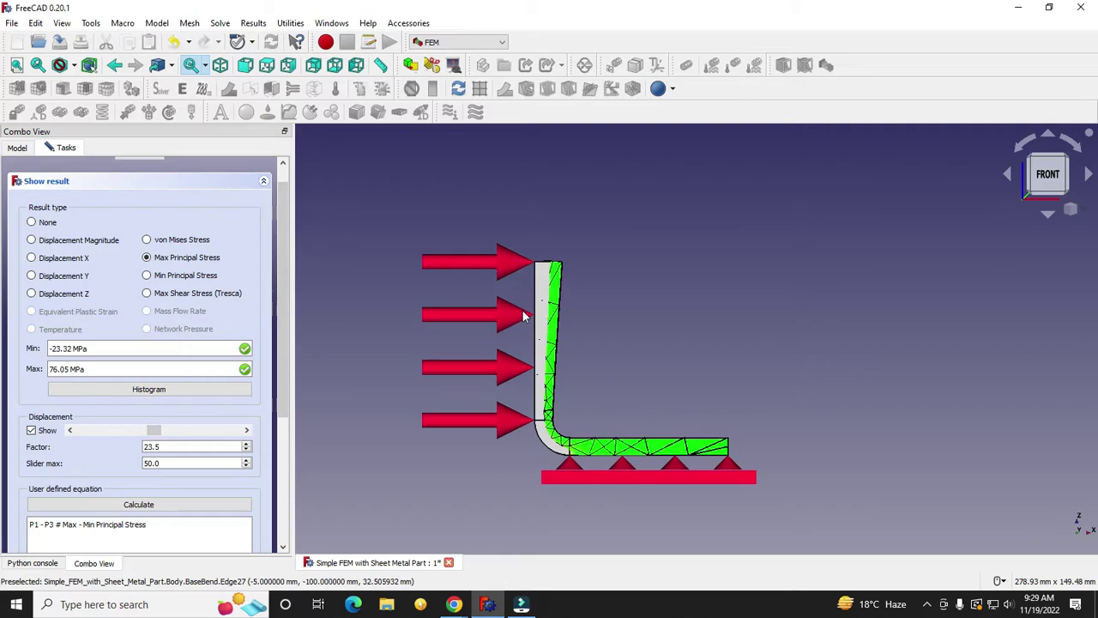
middle_click_drag(522, 311, 518, 333)
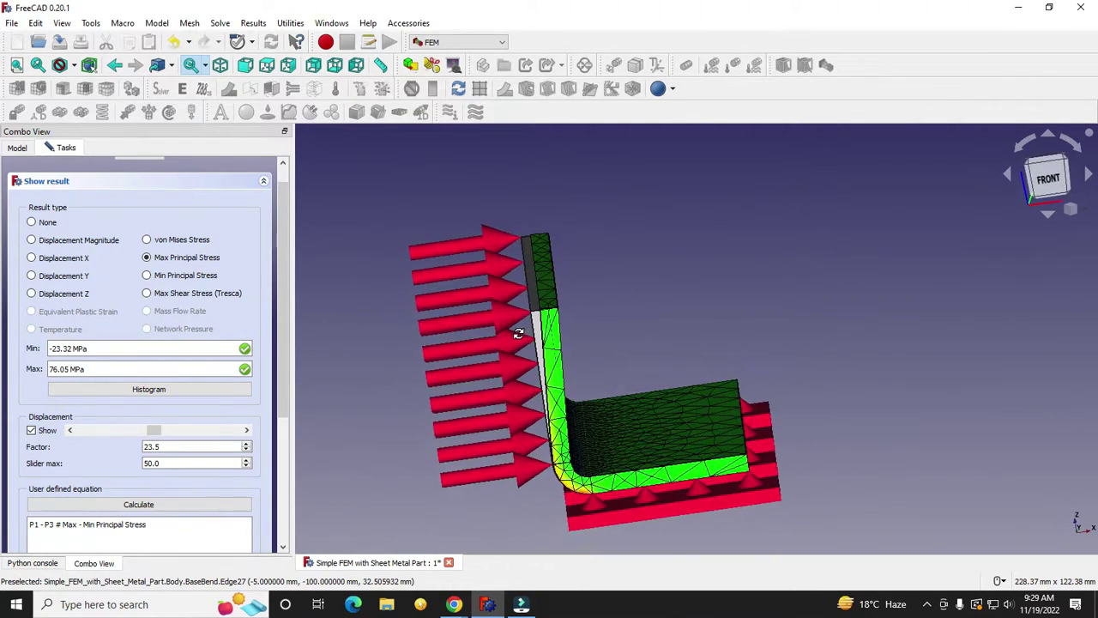
left_click(17, 147)
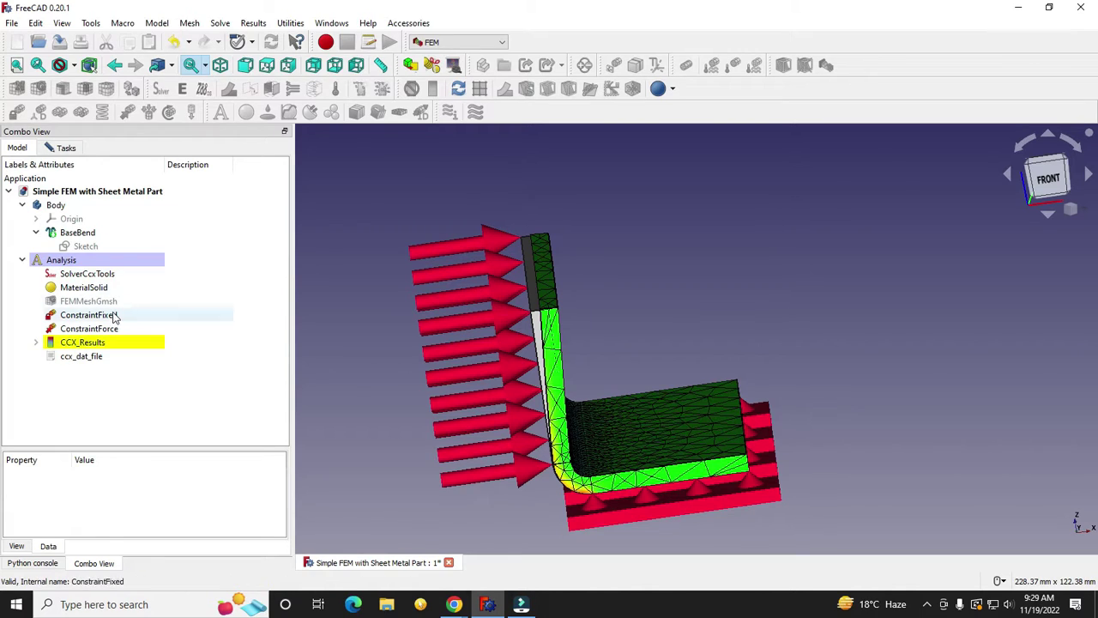
- Close the result display from the Tasks panel
left_click(72, 148)
scroll(163, 257, "up", 1)
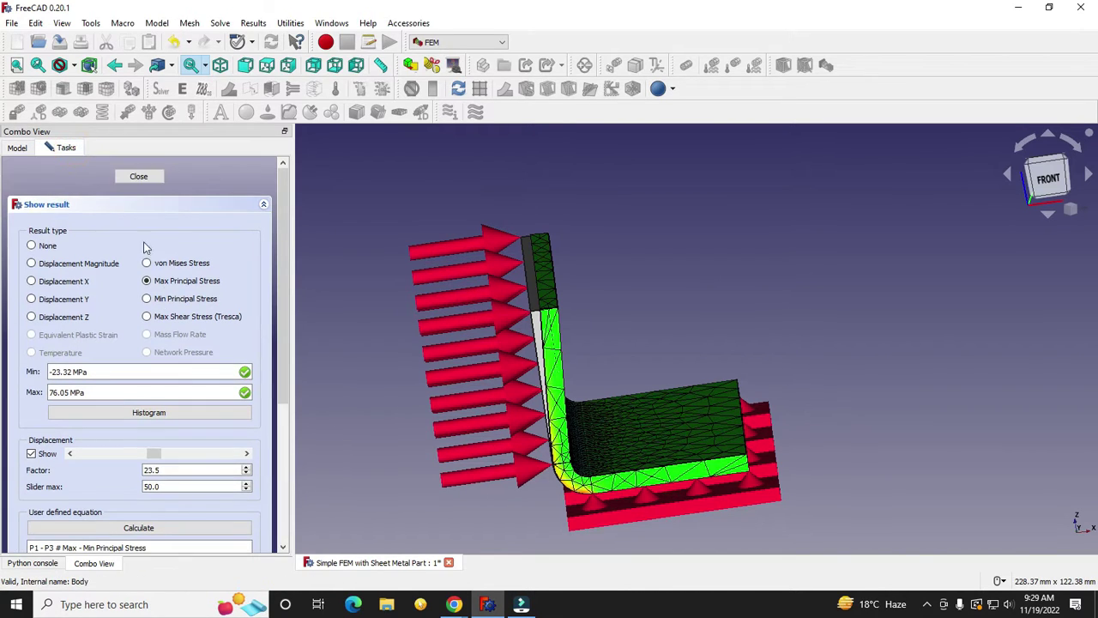
left_click(139, 177)
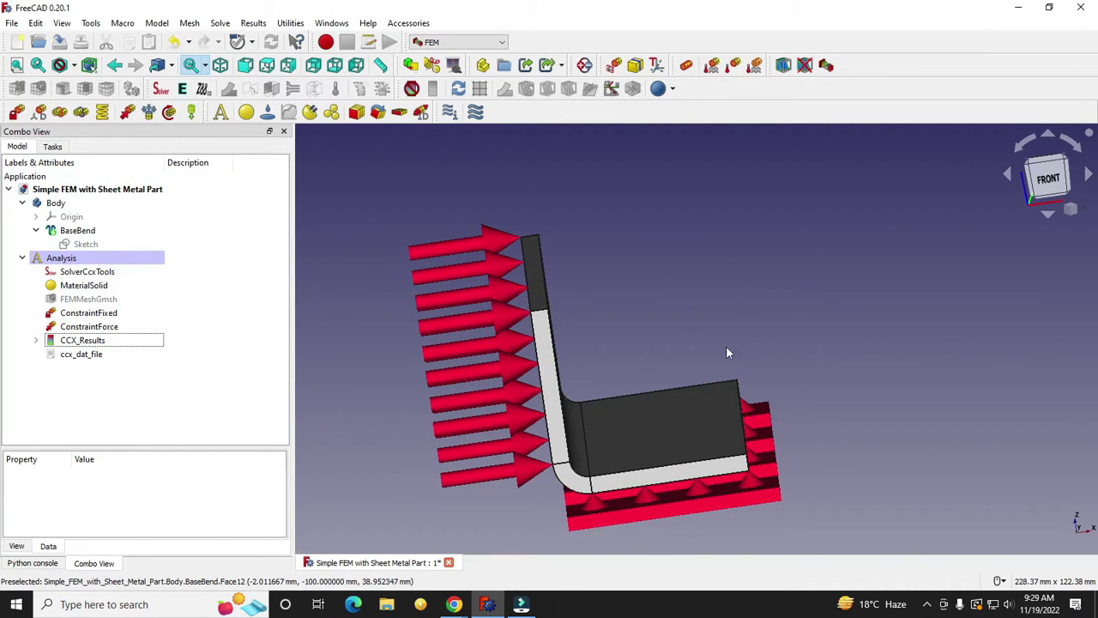
- Set an isometric view and reopen CCX_Results to show Max Principal Stress again
left_click(1071, 209)
left_click(1057, 249)
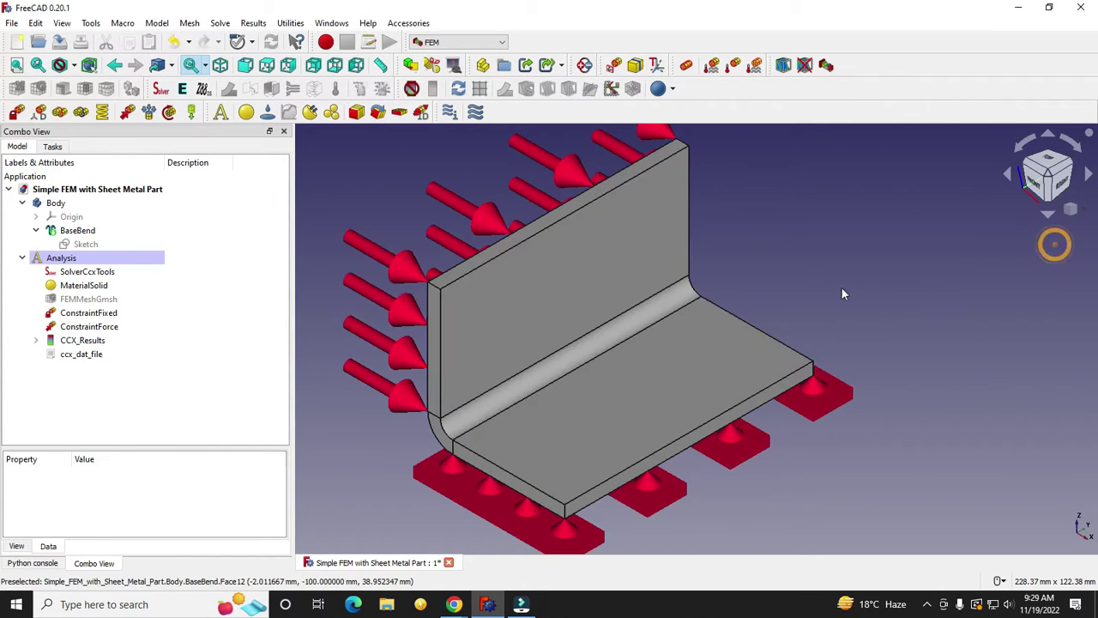
left_click(81, 339)
double_click(82, 339)
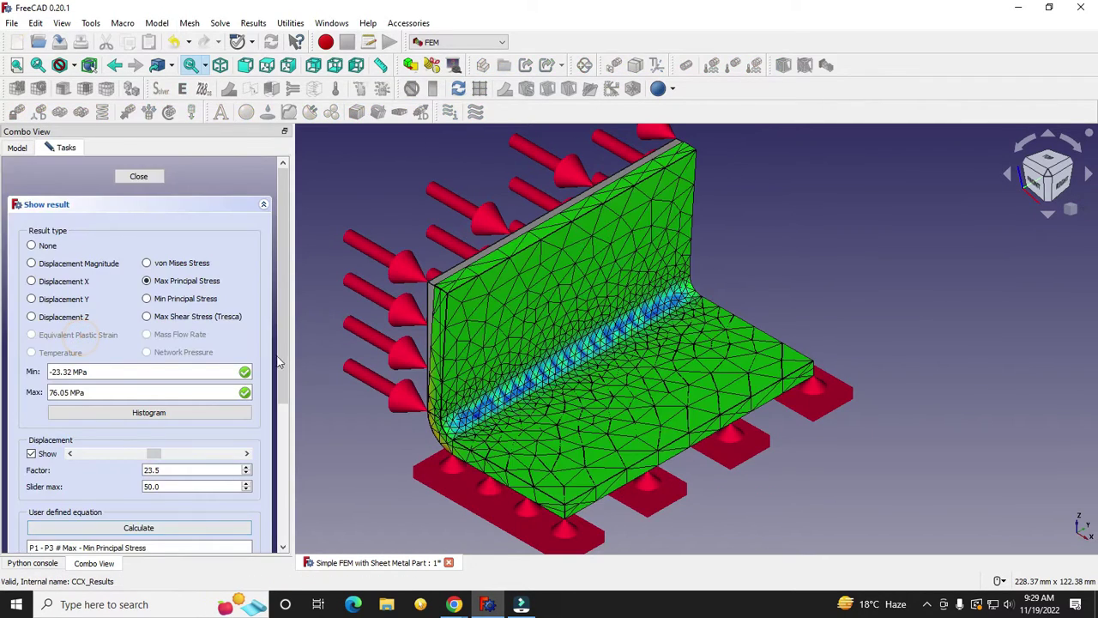